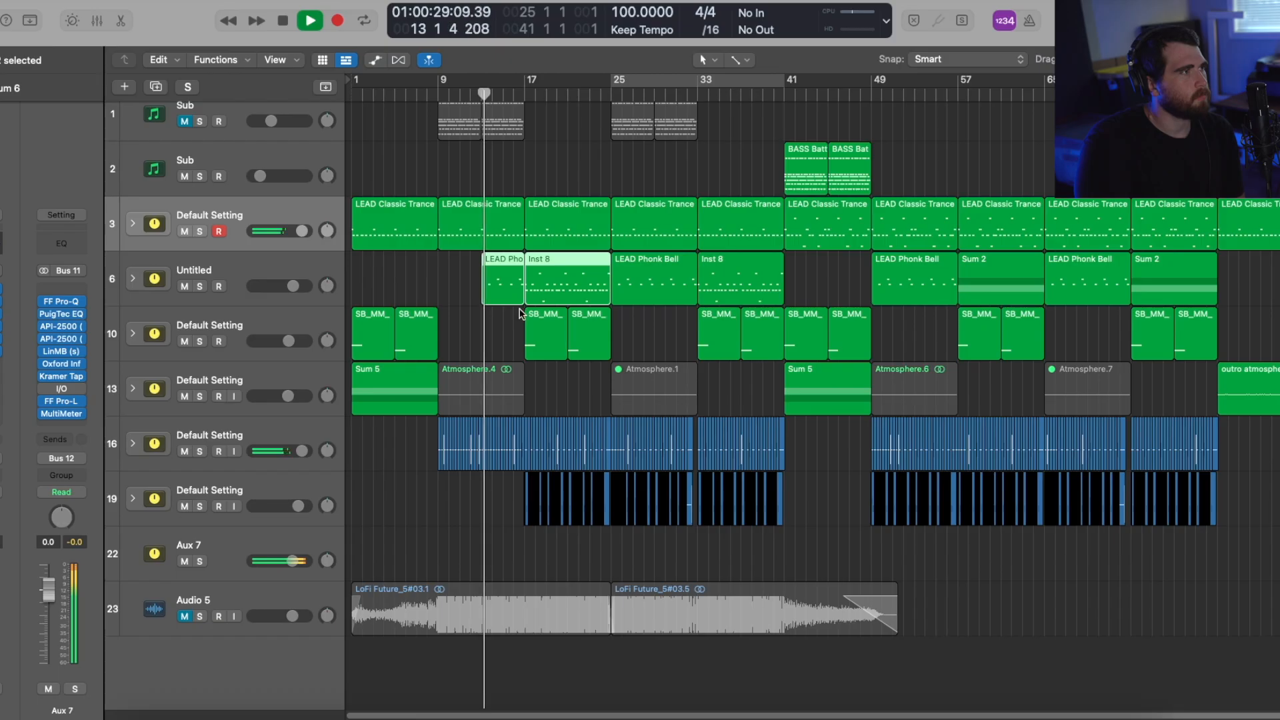
- Examine the selected LEAD Phonk Bell and Inst 8 regions' notes in the Piano Roll and expand the Untitled track stack
double_click(500, 288)
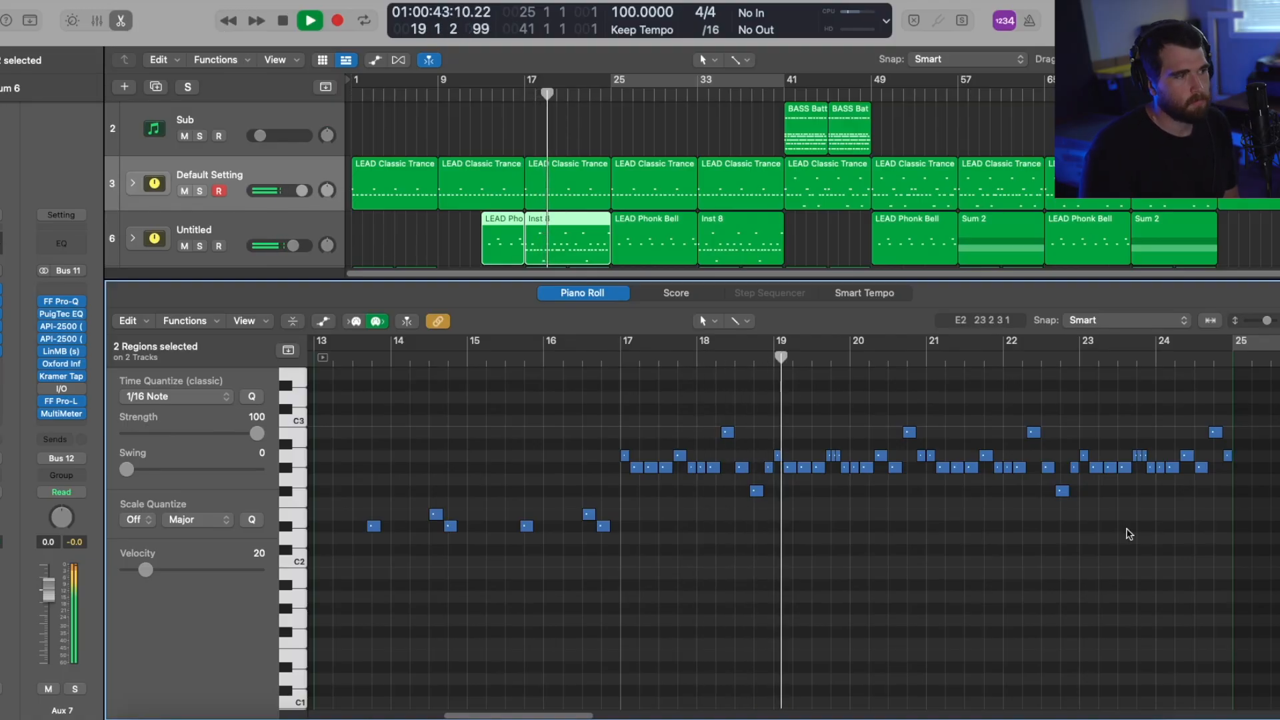
scroll(988, 602, up, 1)
click(133, 238)
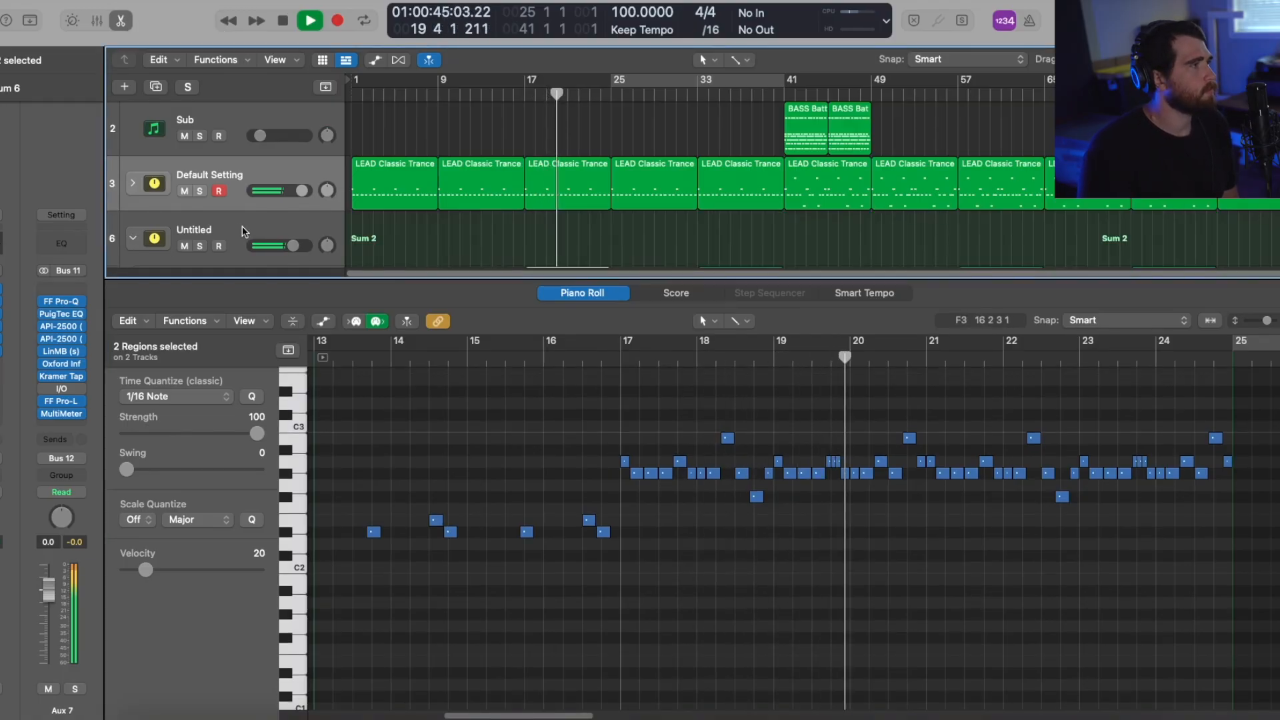
scroll(330, 237, down, 3)
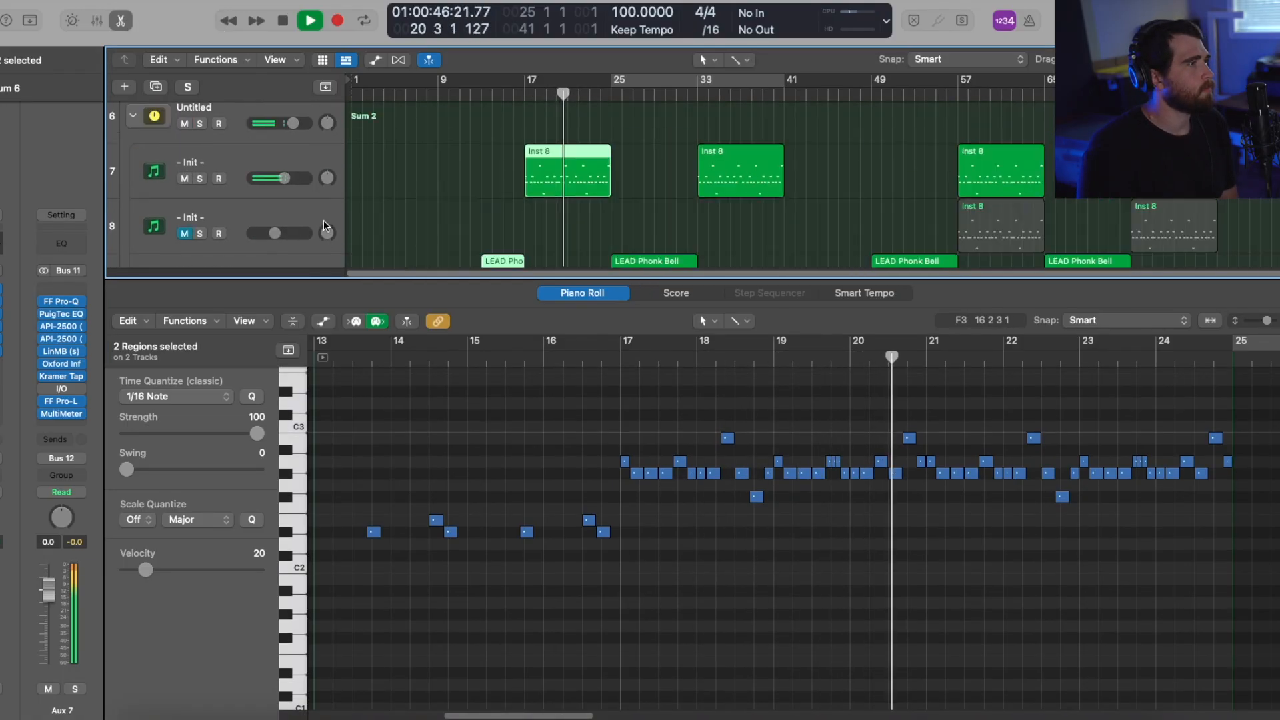
- Open Serum on track 7 and inspect LFO 1, LFO 2 and the modulation matrix
click(238, 162)
click(1, 332)
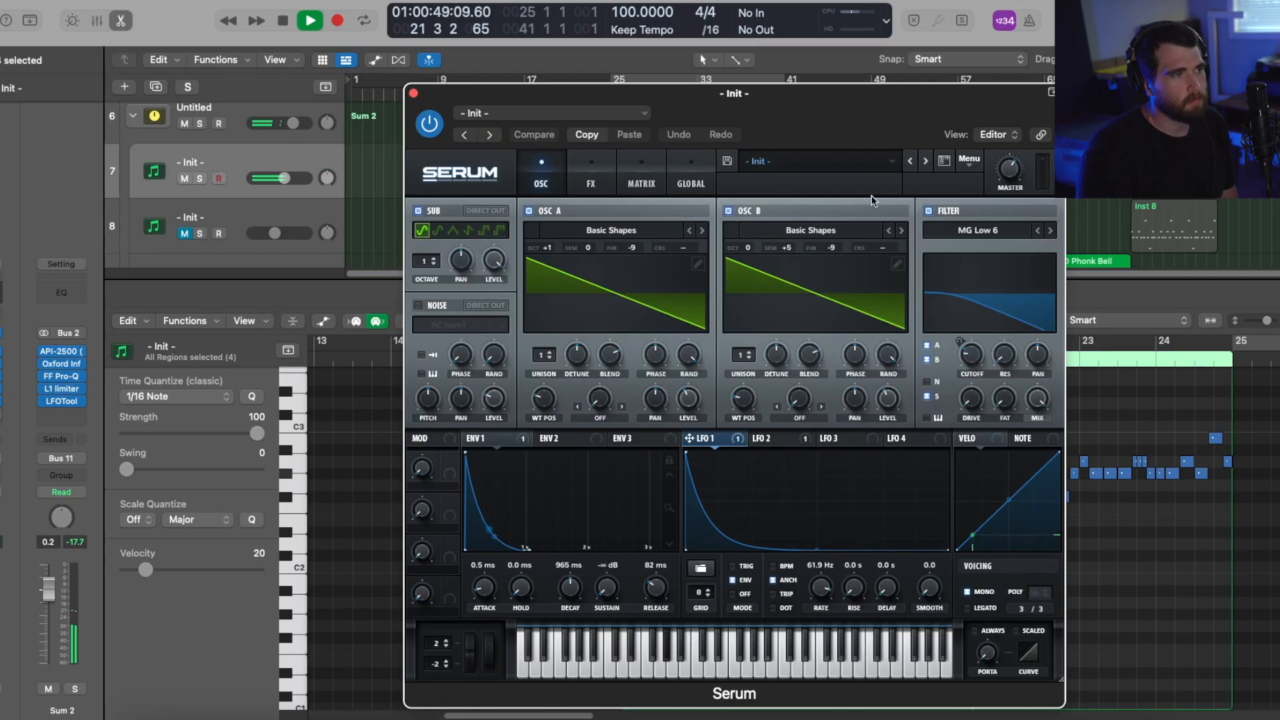
drag(641, 93, 440, 56)
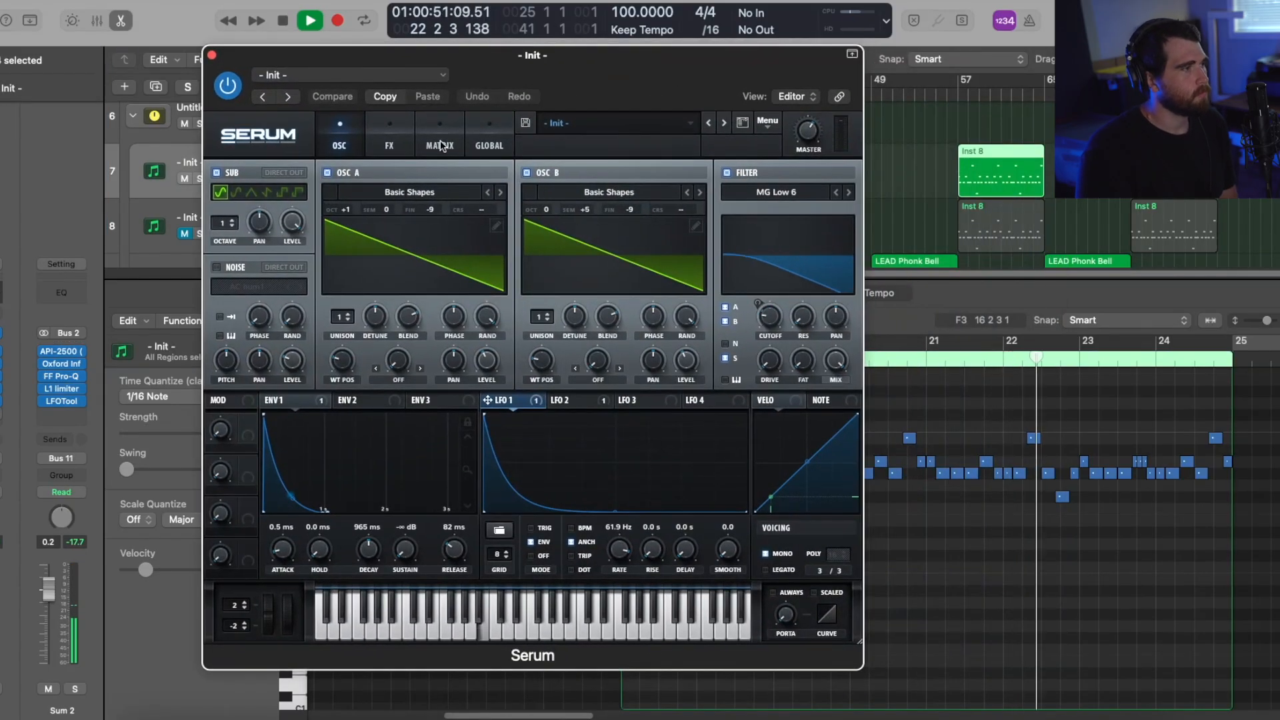
click(572, 402)
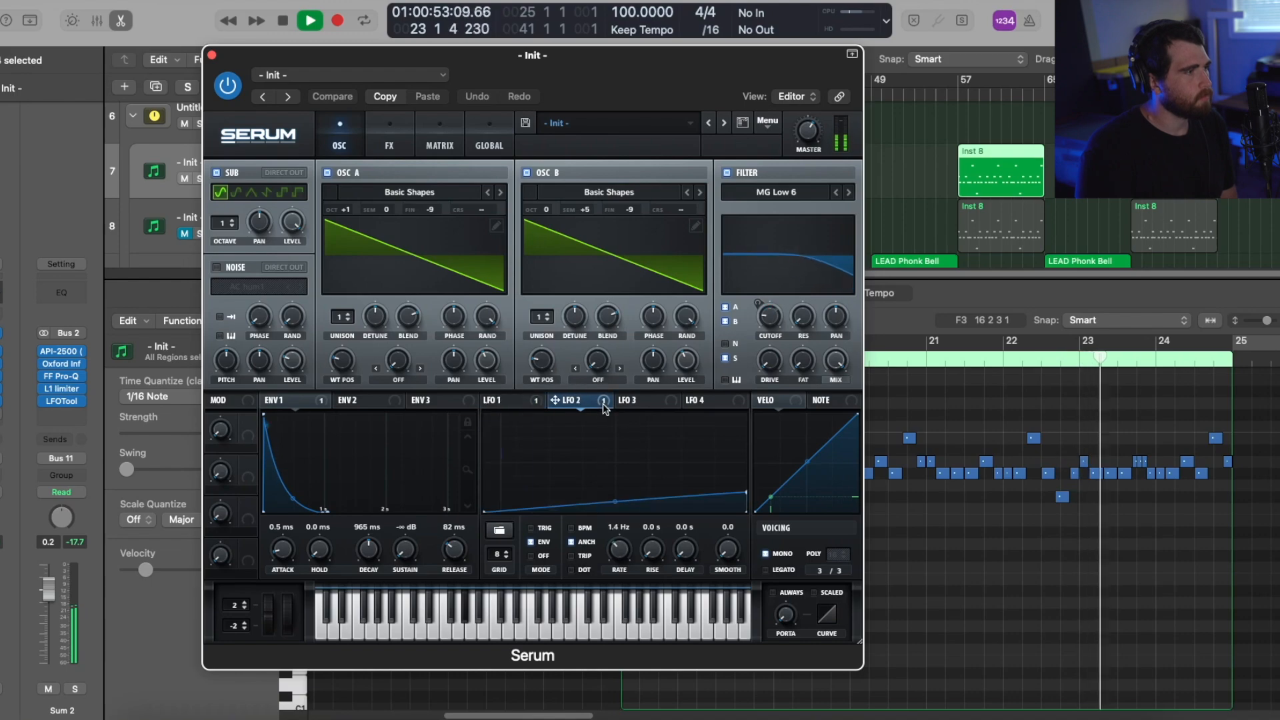
click(527, 402)
click(436, 127)
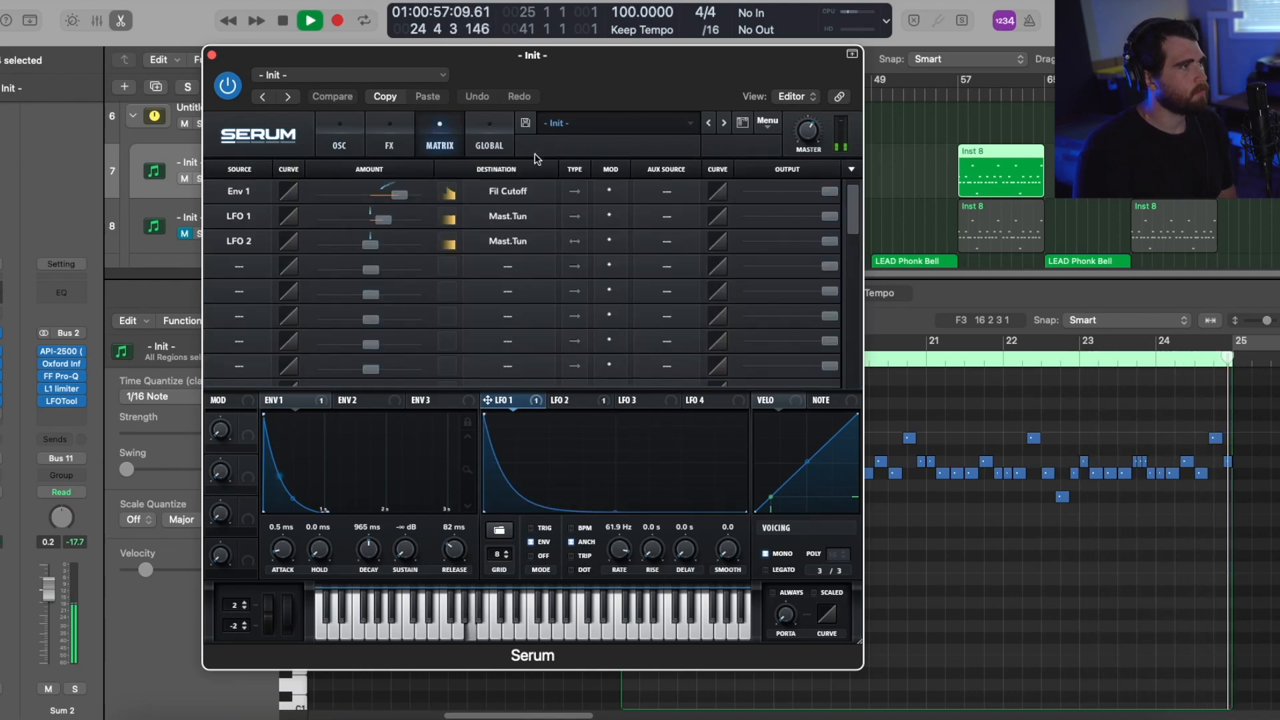
- Close the Serum window and the Piano Roll, review the full arrangement and stop playback
click(212, 59)
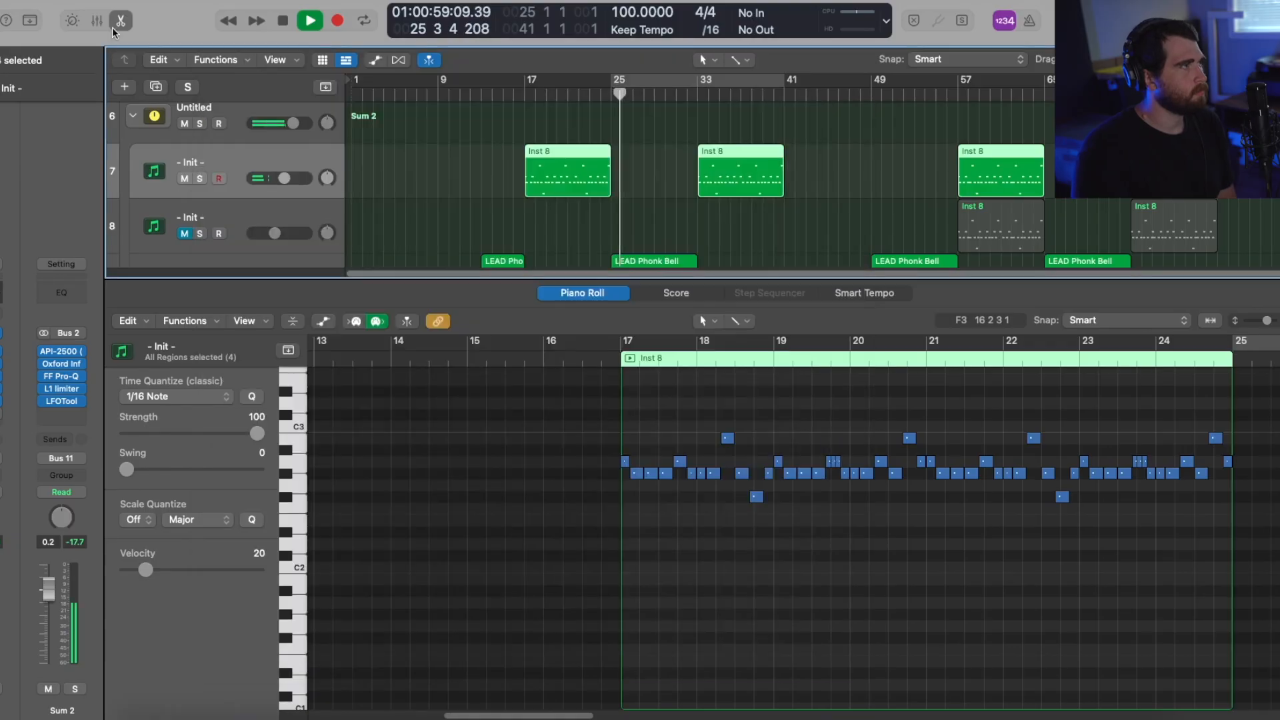
key(e)
scroll(764, 249, up, 3)
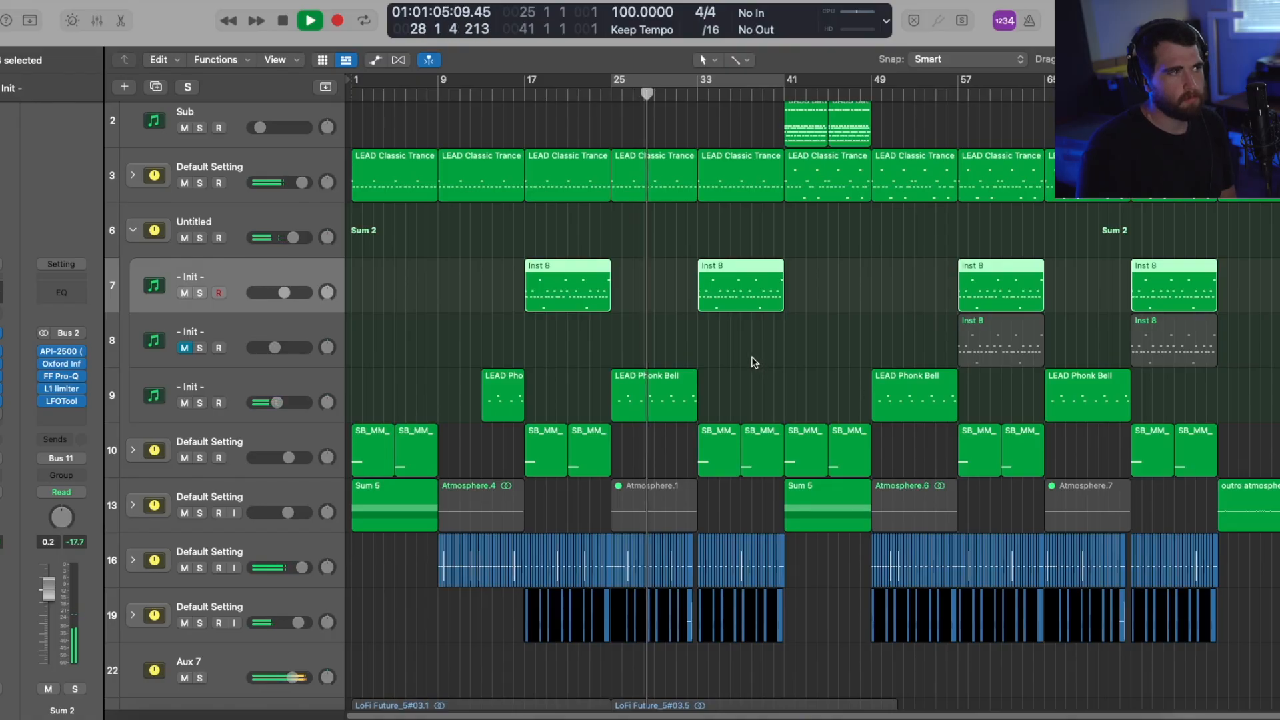
scroll(754, 362, up, 1)
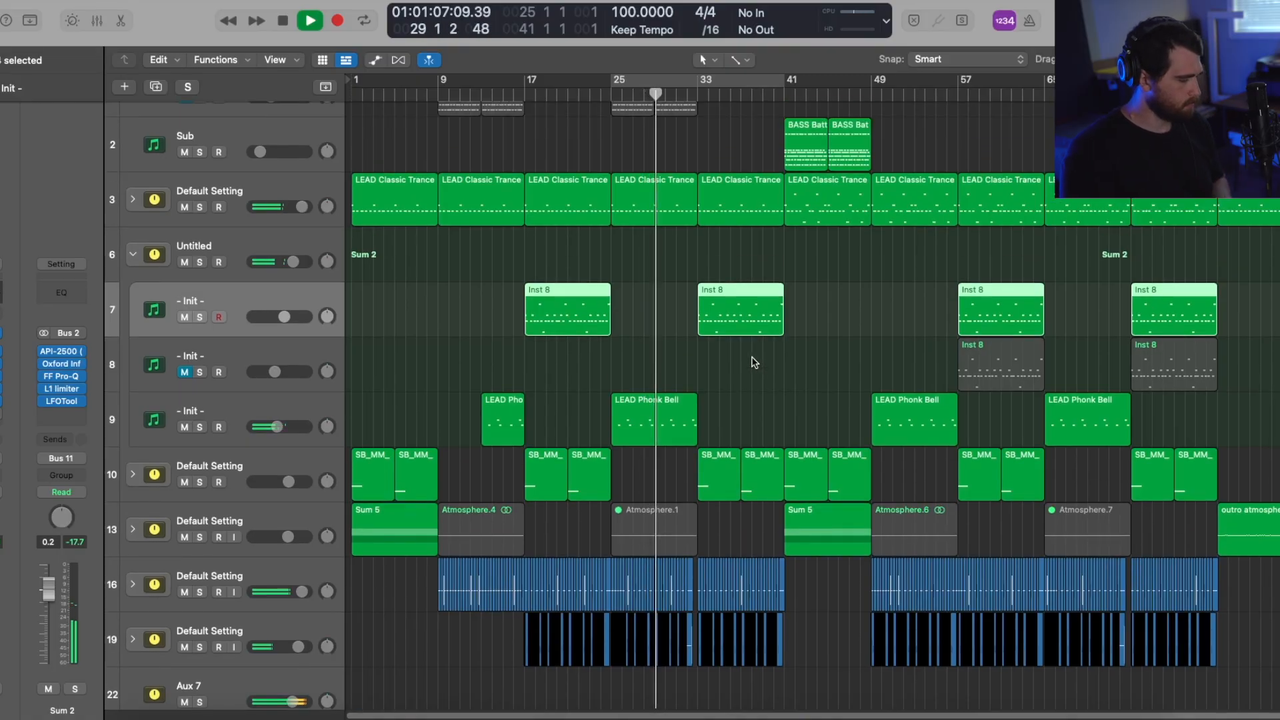
key(space)
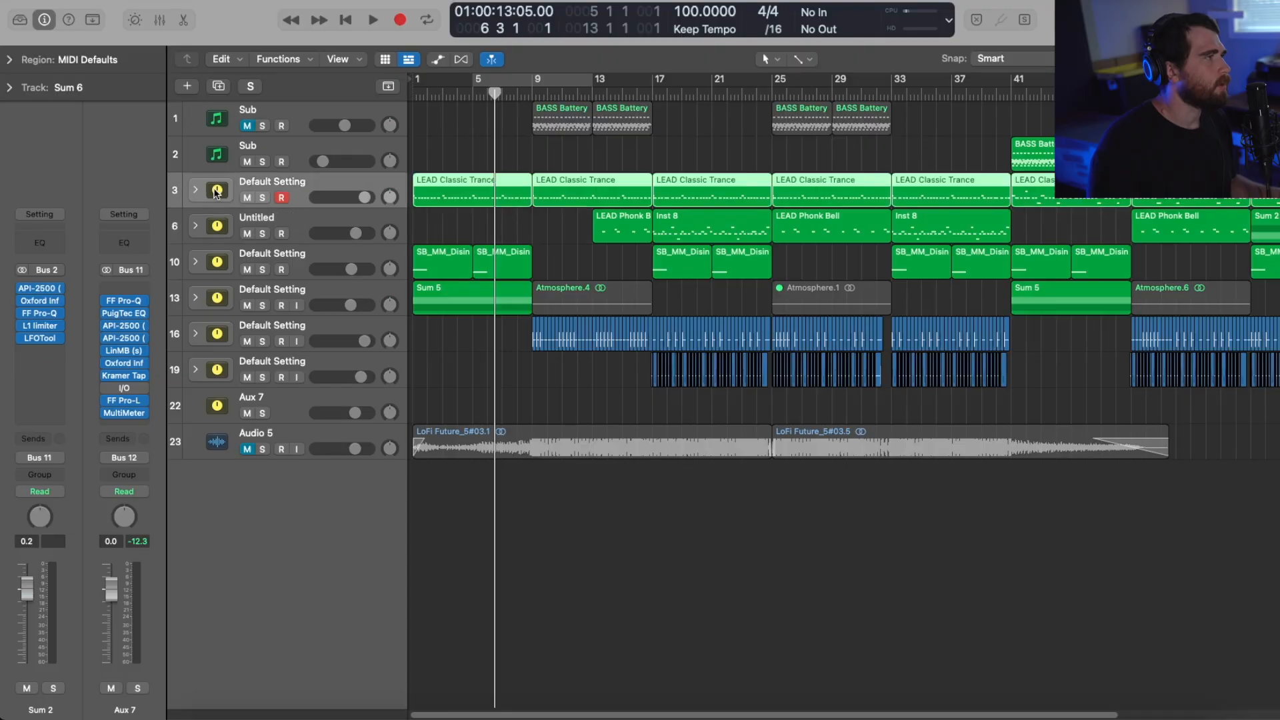
- Expand the track 3 stack, clear the region selection and return the playhead to the project start
click(195, 190)
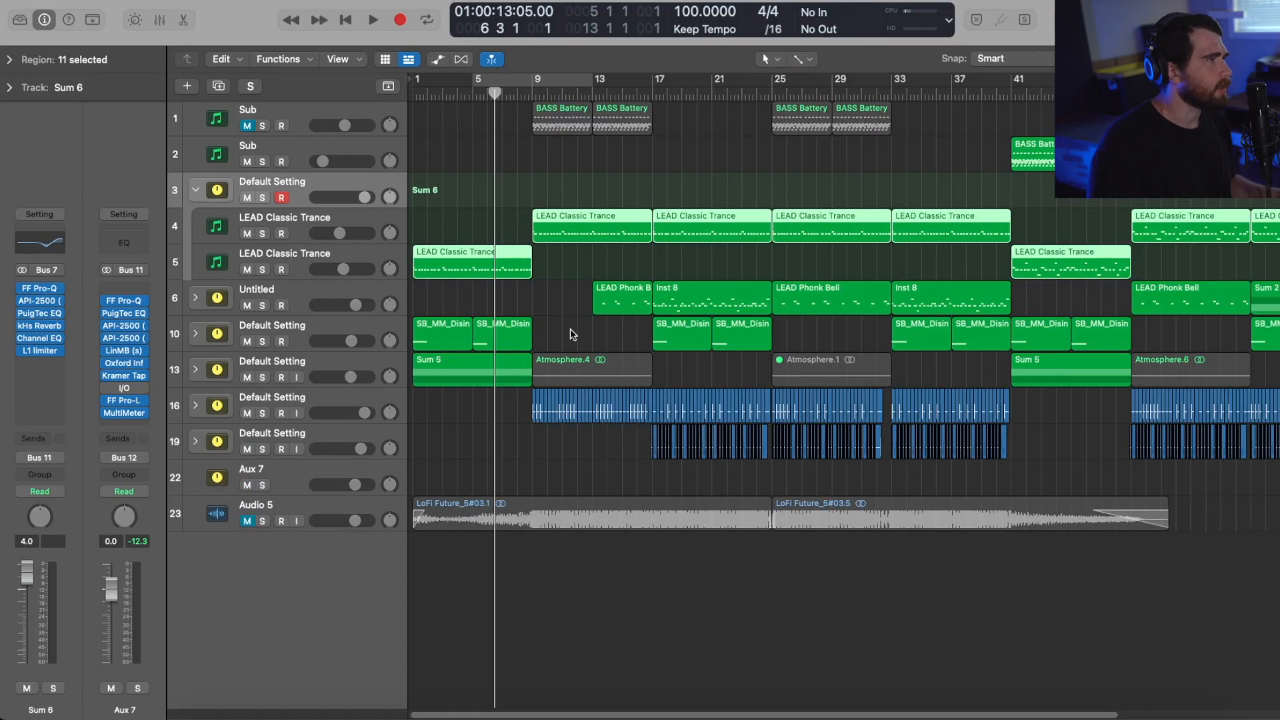
click(573, 335)
key(Return)
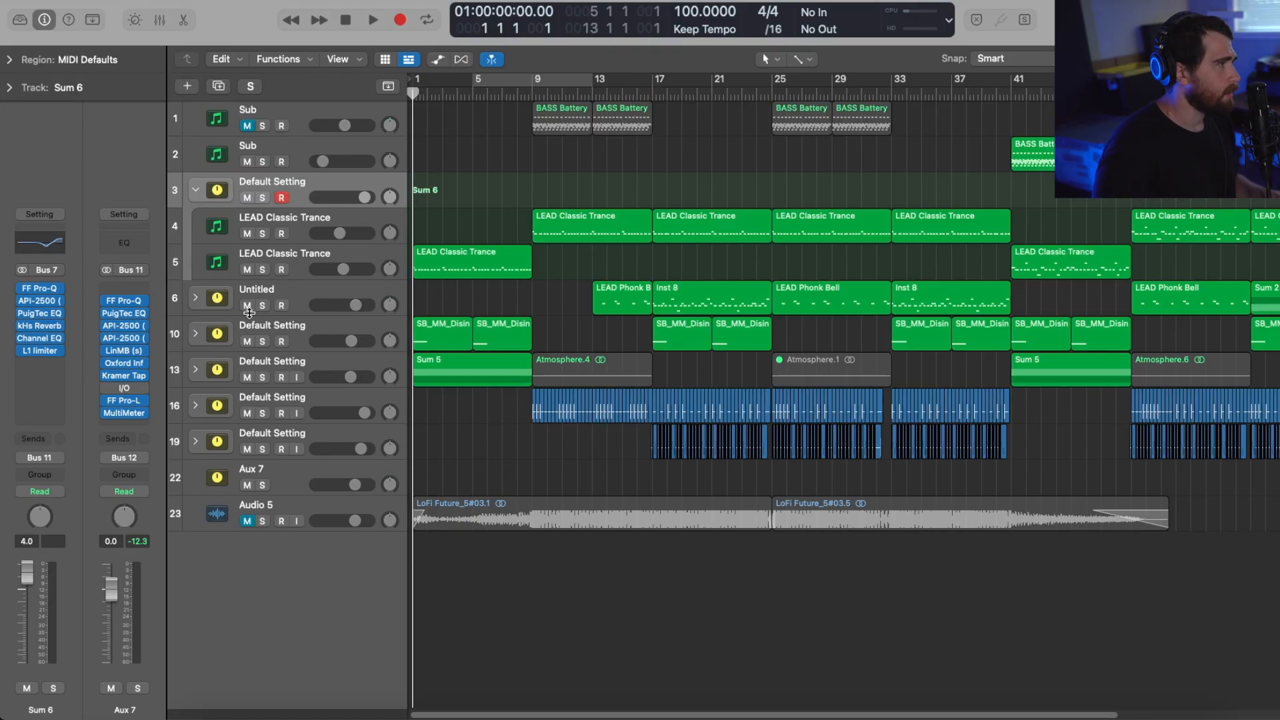
- Play the track 5 LEAD Classic Trance soloed from the start and inspect its Serum patch
click(268, 260)
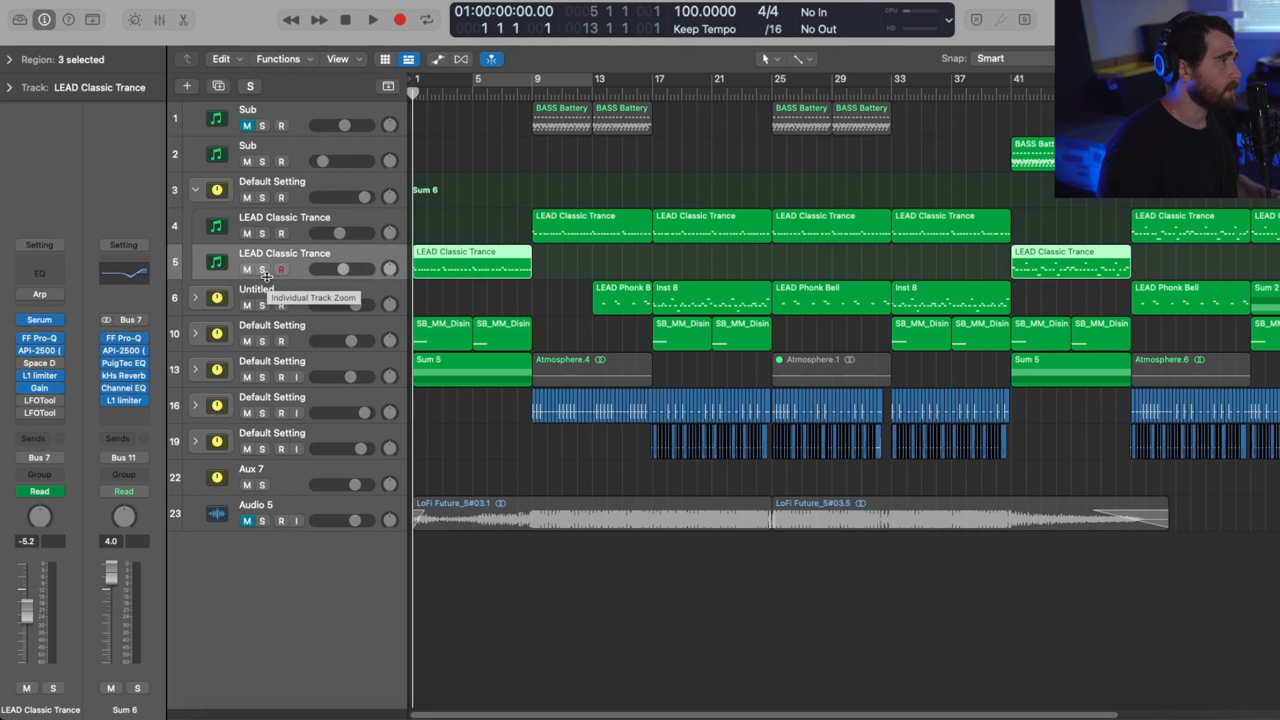
click(264, 271)
key(space)
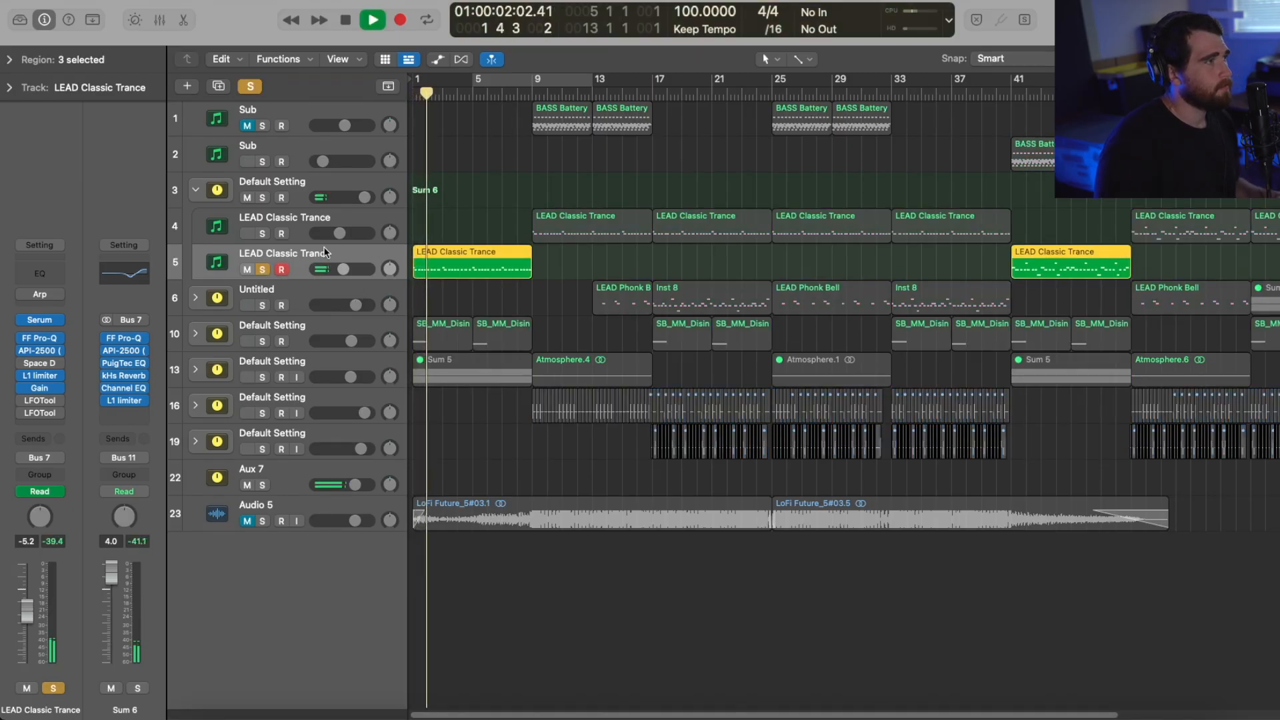
click(38, 320)
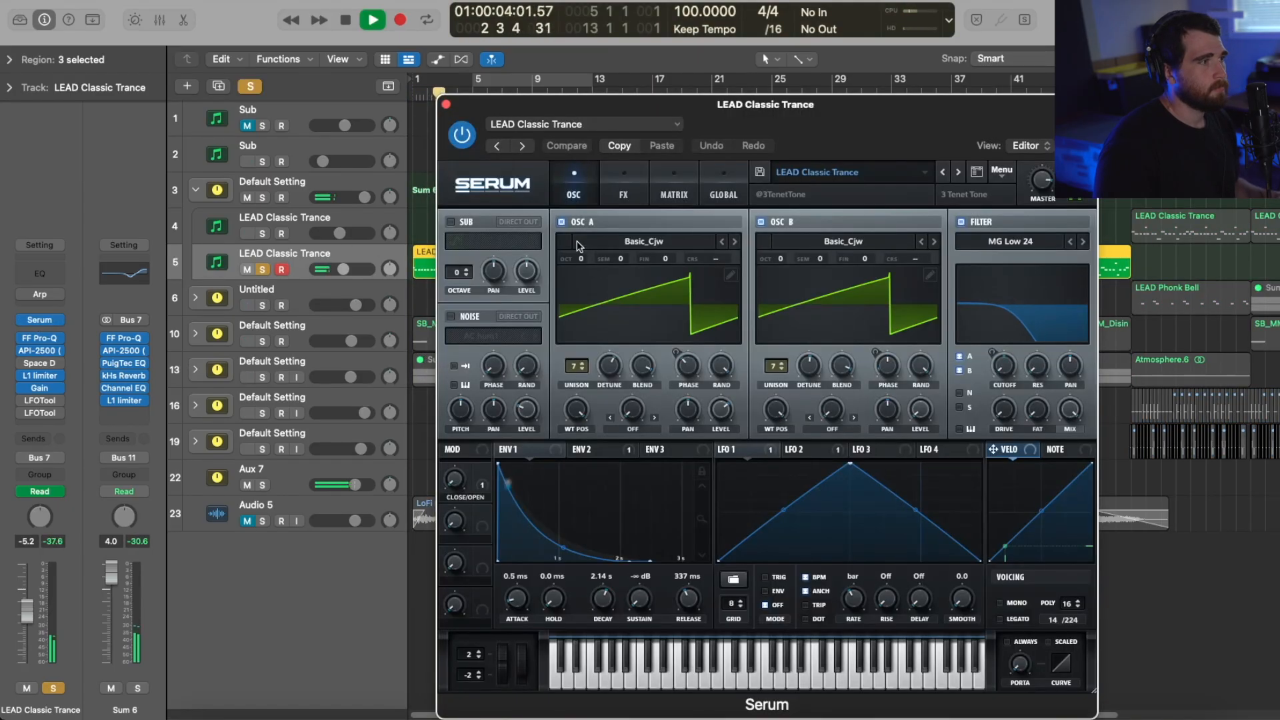
click(446, 104)
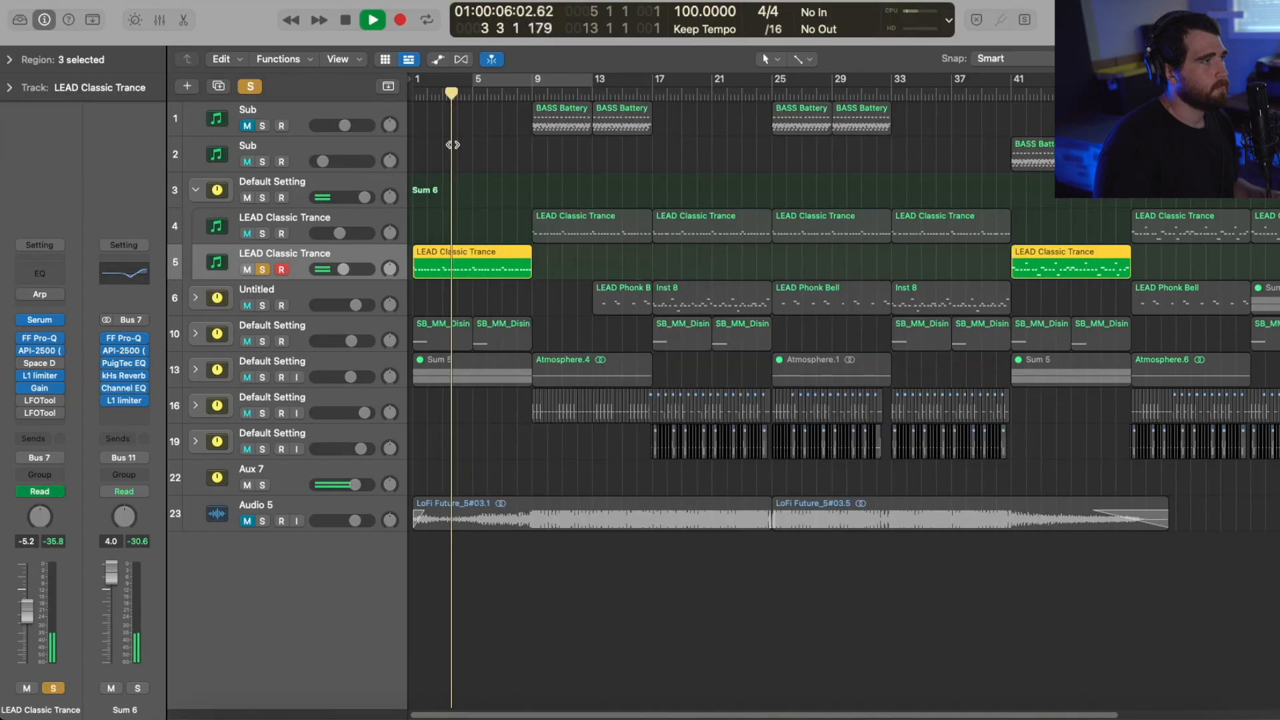
- Stop playback, unsolo track 5 and inspect its FF Pro-Q equalizer curve
key(space)
click(263, 269)
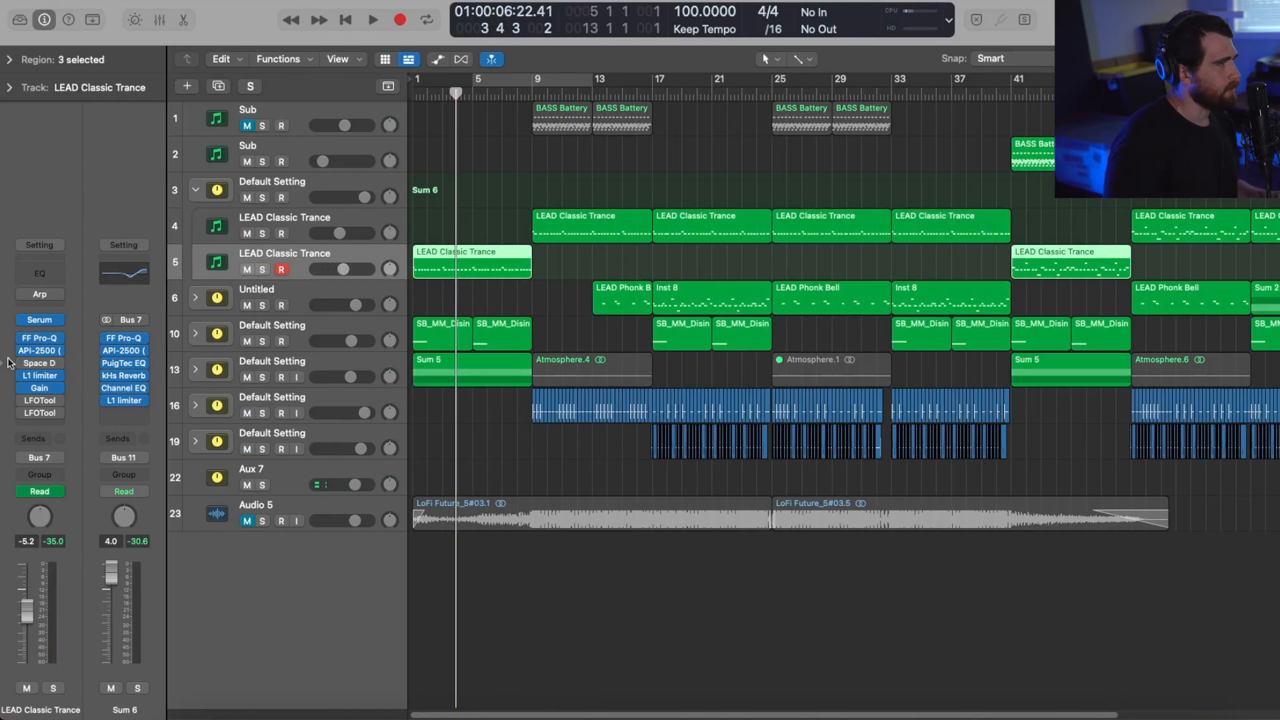
click(38, 343)
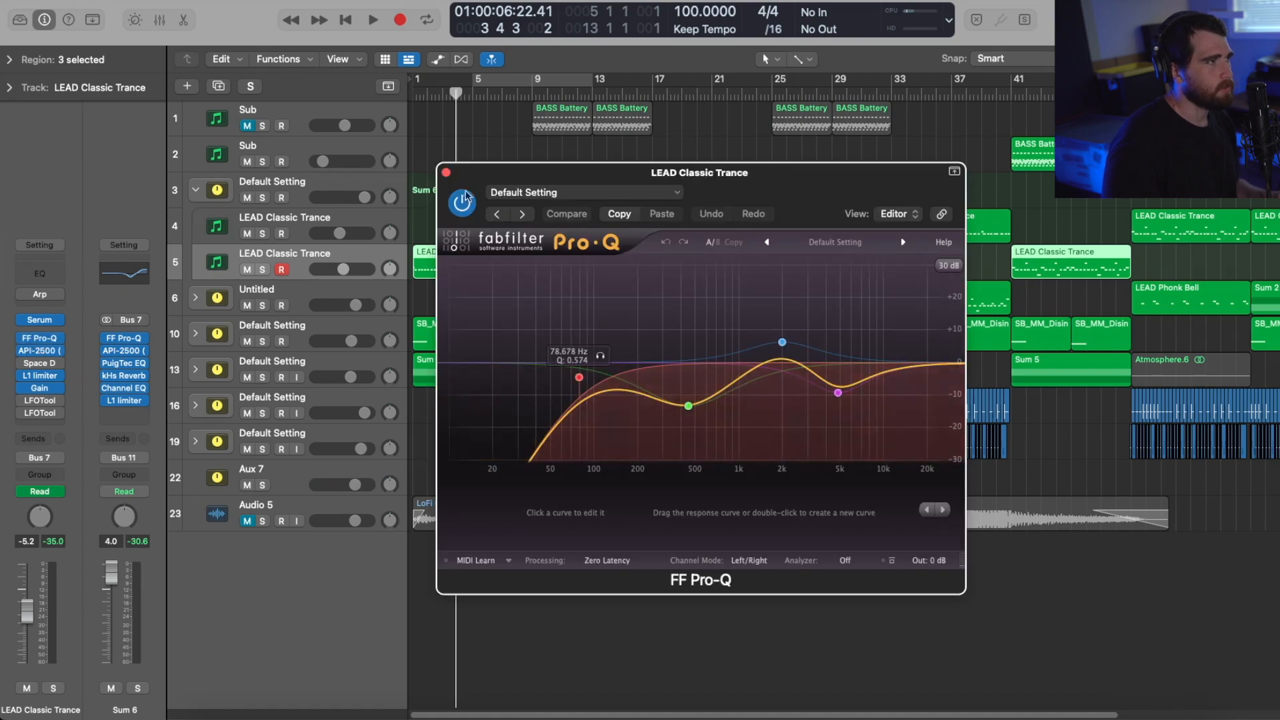
click(446, 173)
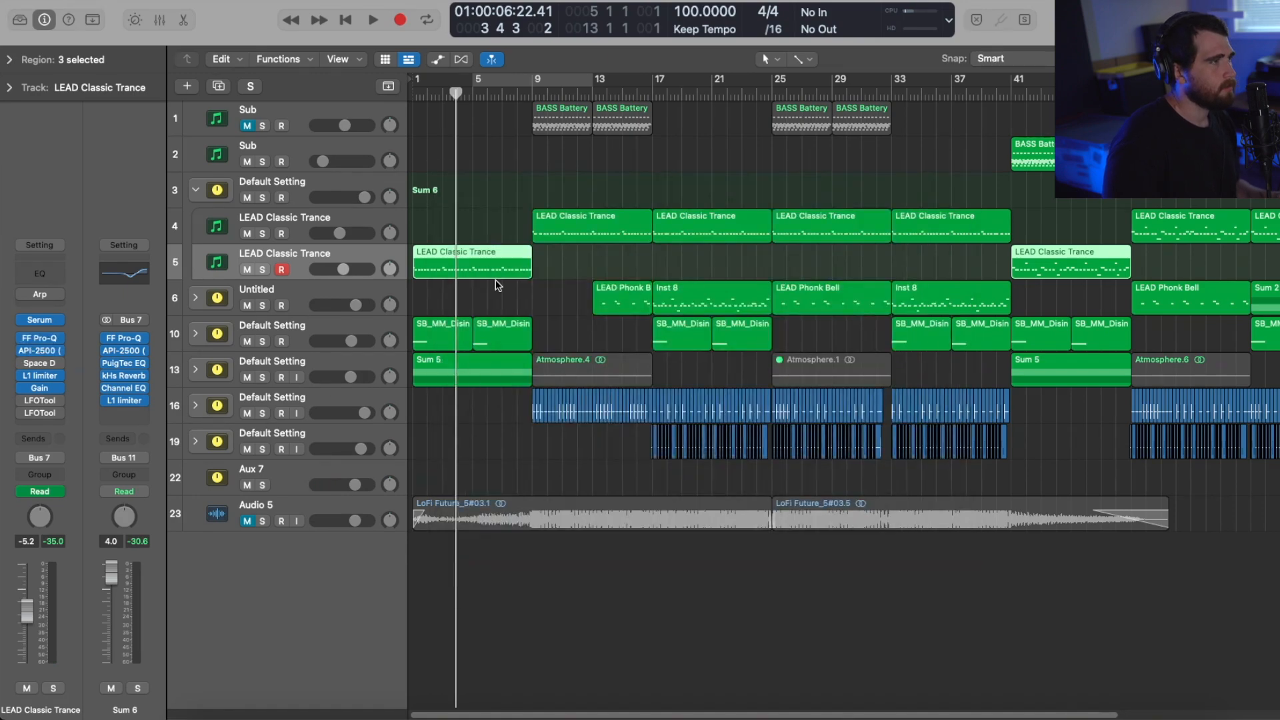
- Play the song from bar 9 and briefly solo the track 4 LEAD Classic Trance
click(531, 96)
key(space)
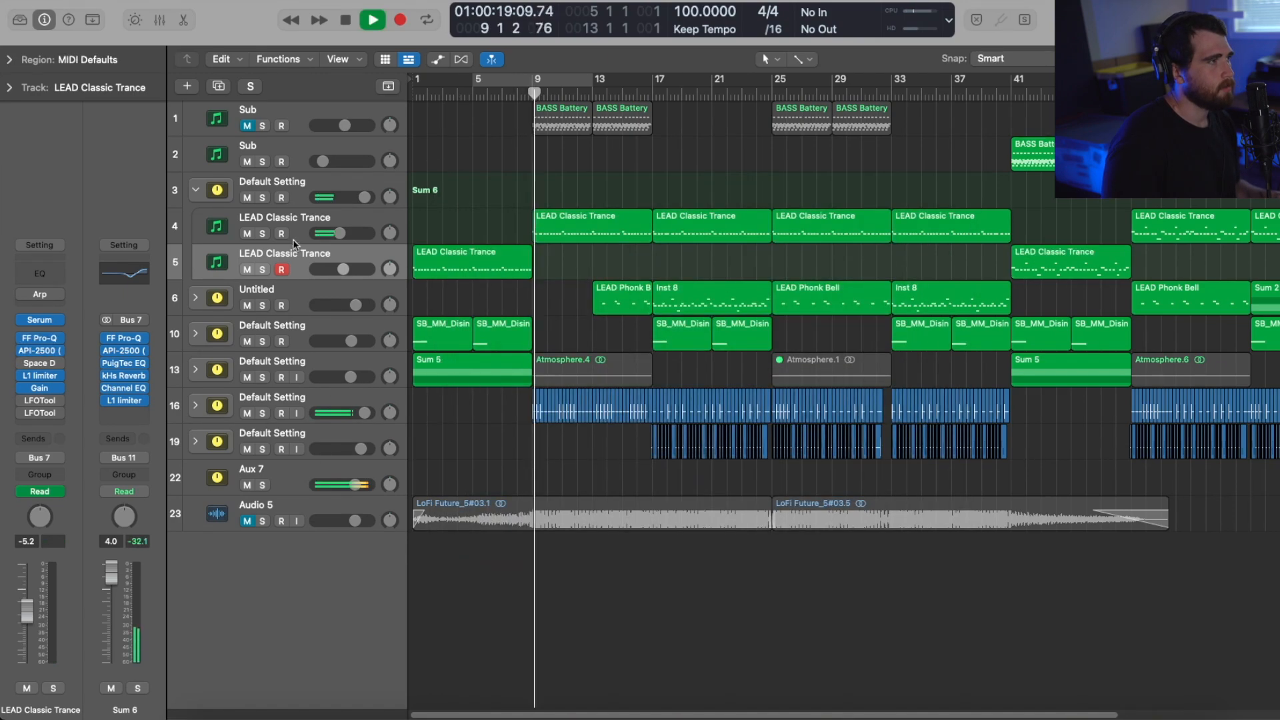
click(293, 228)
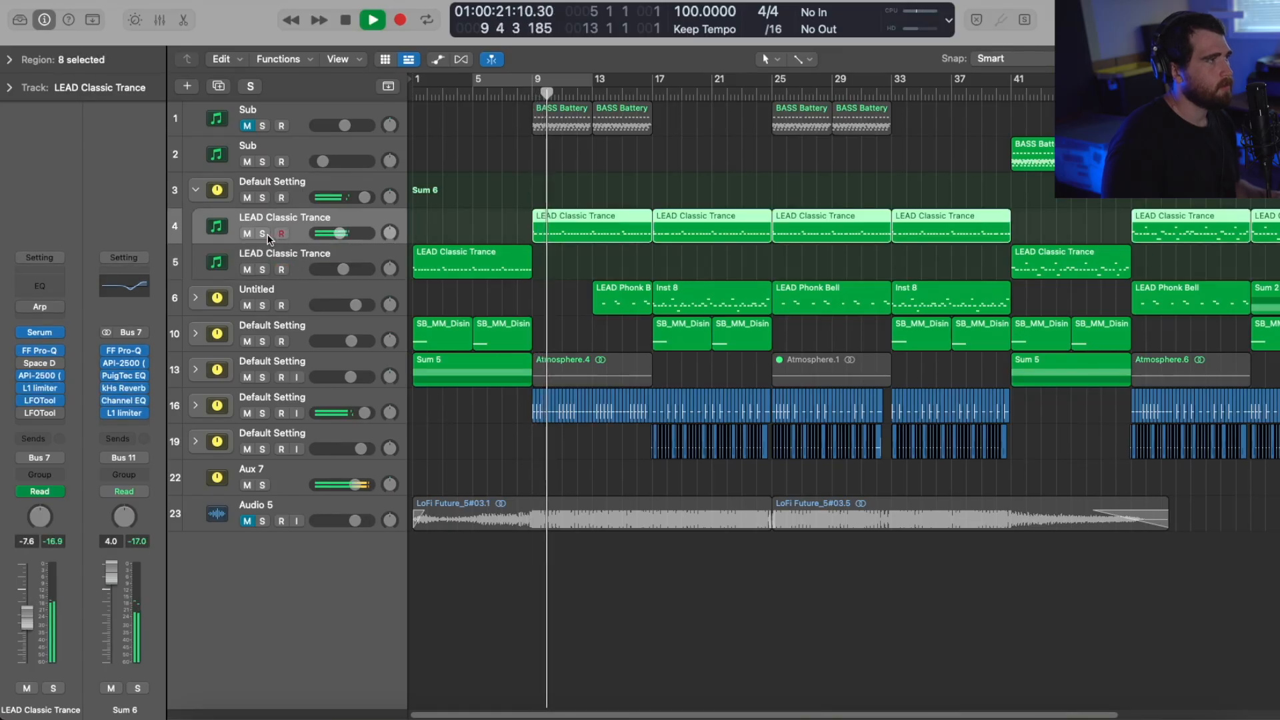
click(263, 234)
click(263, 233)
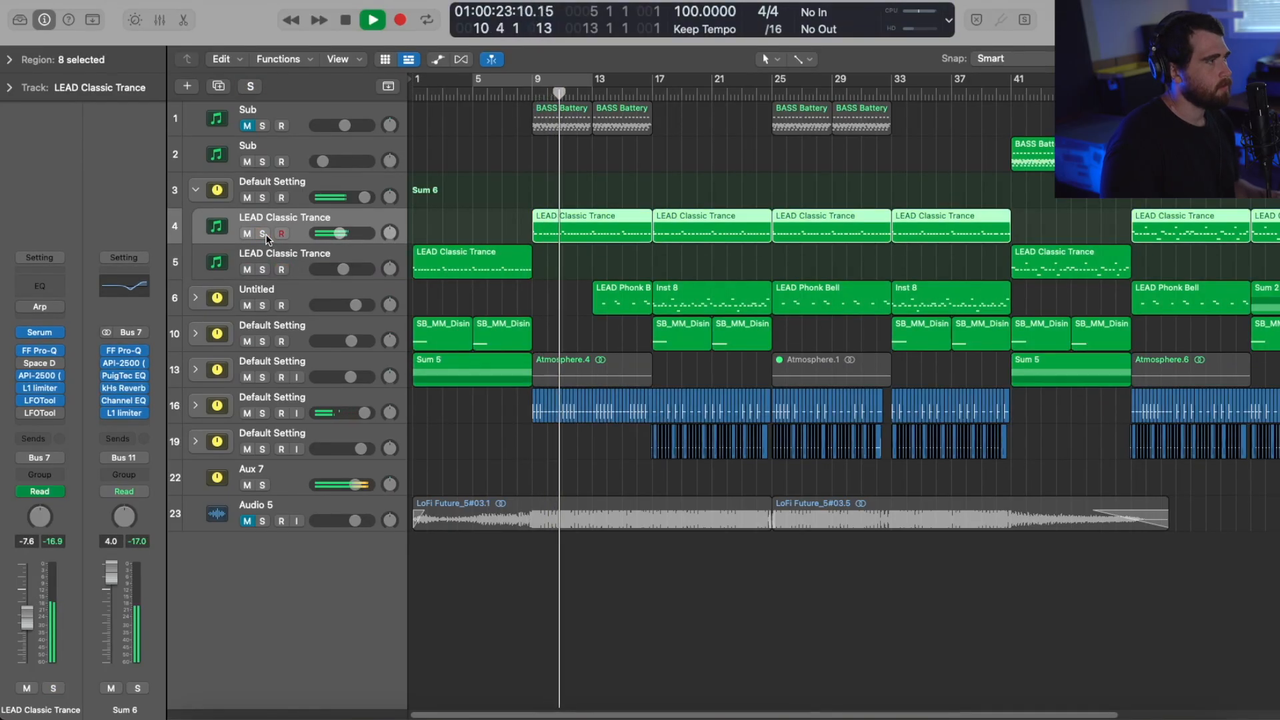
- Stop playback, review the Serum patch on track 4 and close its window
key(space)
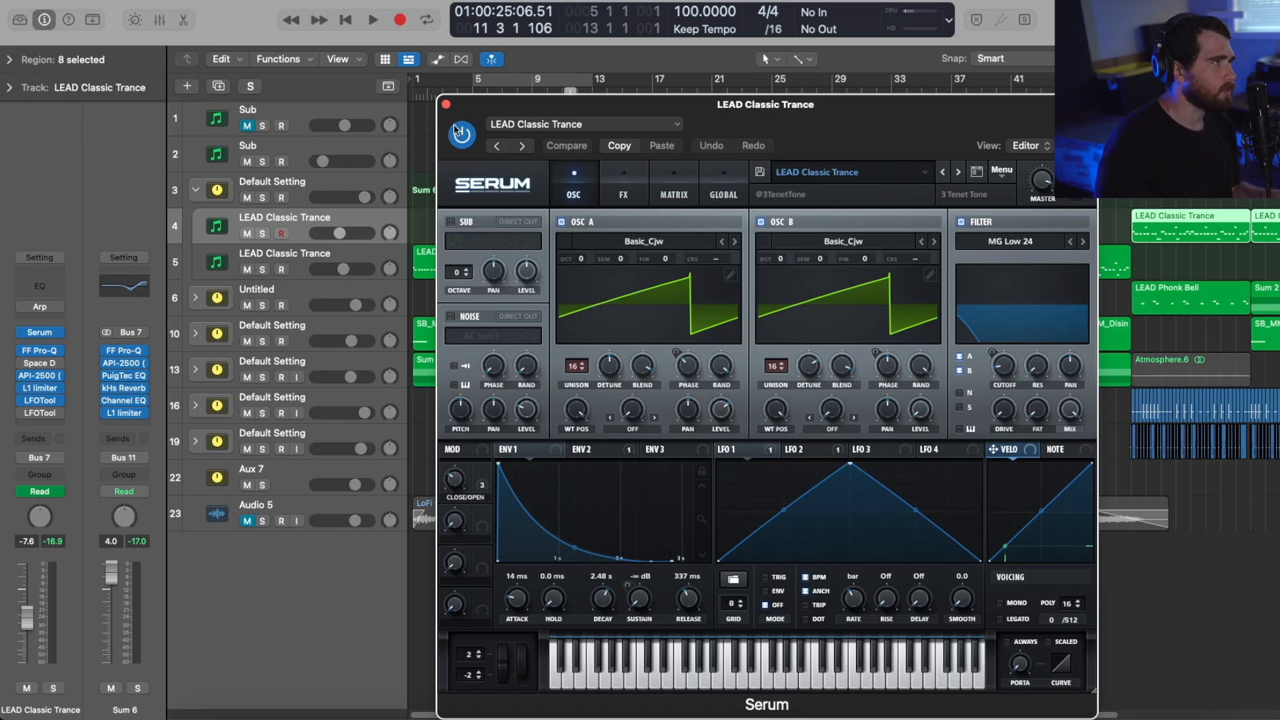
click(446, 105)
click(540, 303)
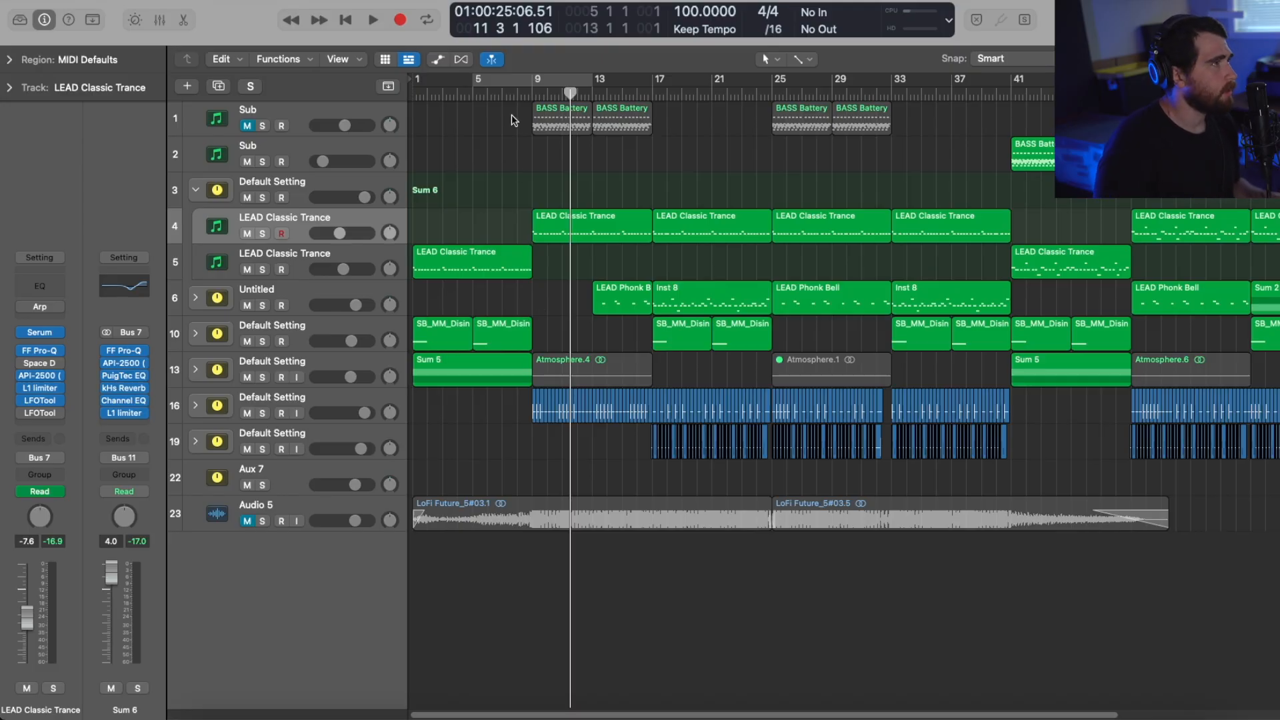
- Place the playhead at bar 9 and examine the track 16 regions and track 4 LEAD Classic Trance regions up close
click(471, 94)
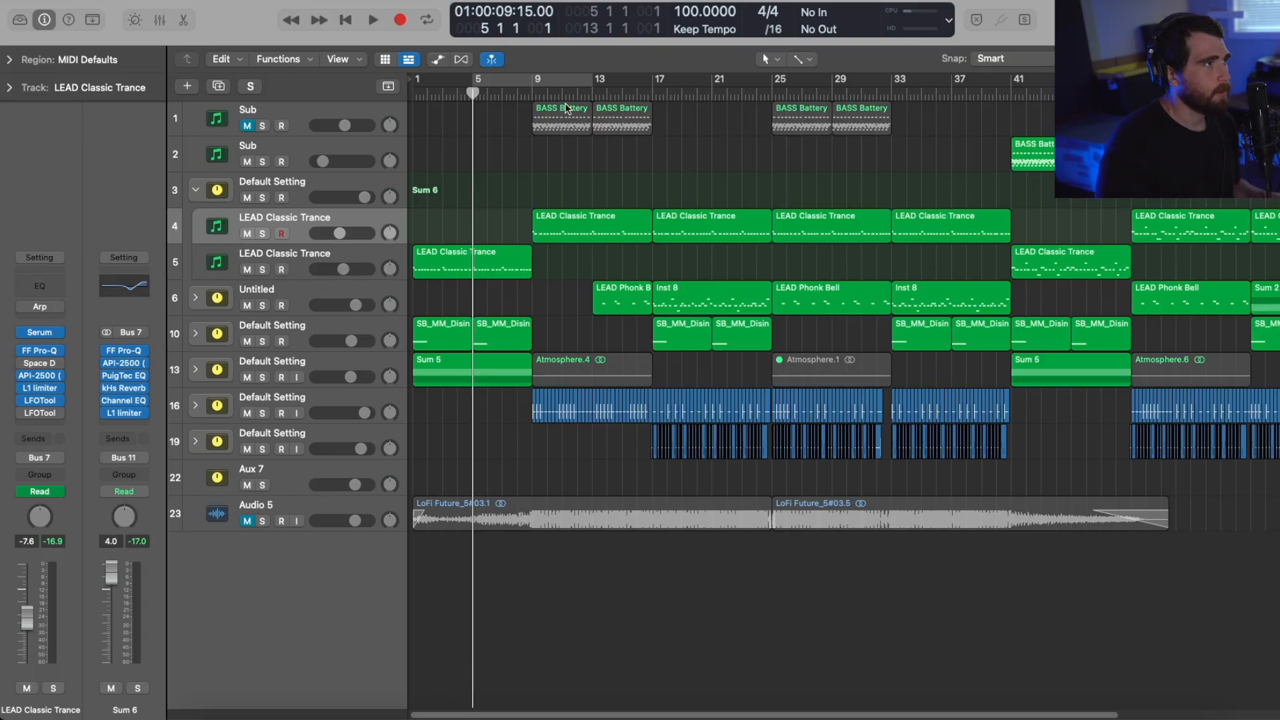
click(592, 92)
click(532, 100)
click(324, 397)
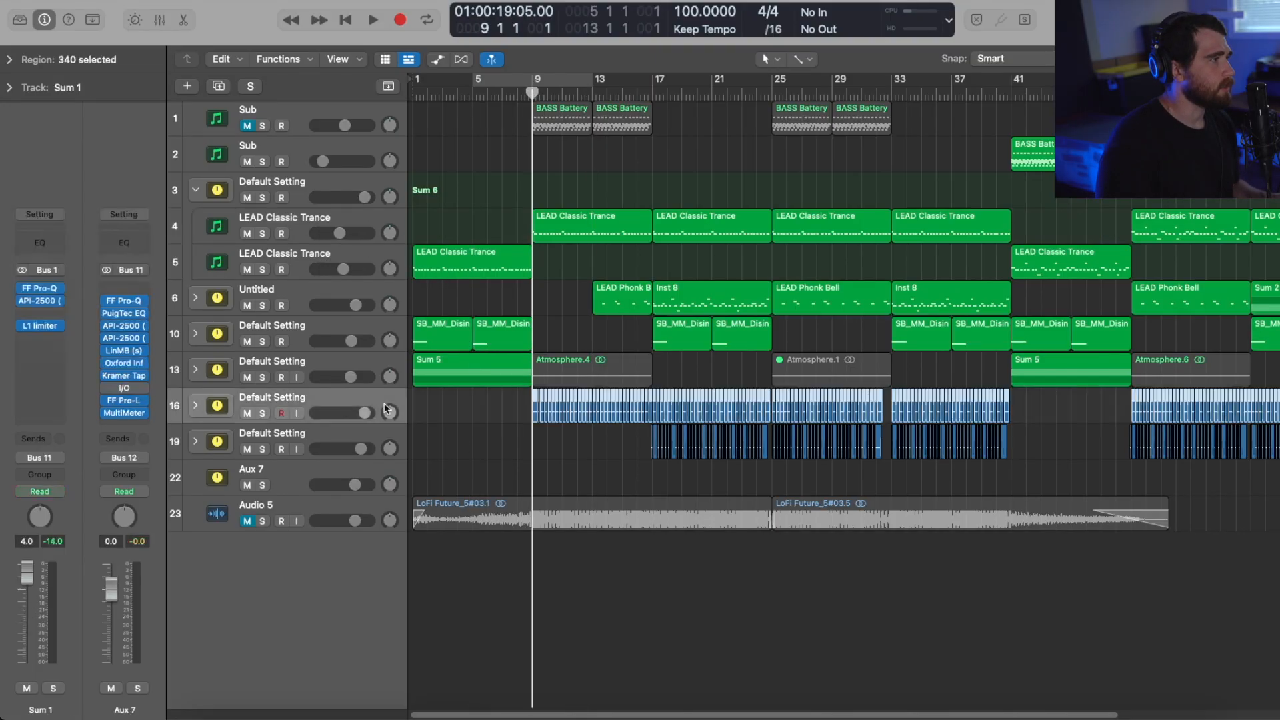
click(324, 224)
key(super+Right)
key(super+Right)
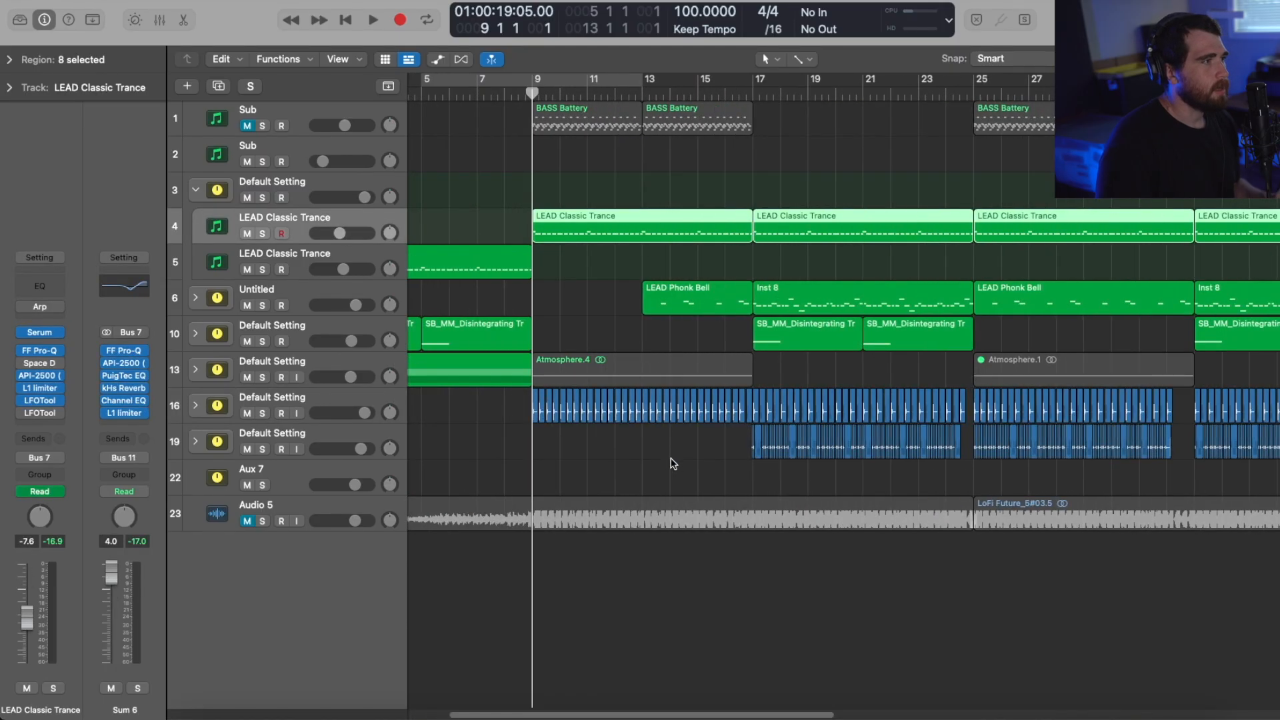
- Play the song briefly from bar 13 and expand the Untitled track stack
click(667, 446)
mouse_move(642, 95)
mouse_down()
mouse_move(697, 95)
mouse_move(645, 106)
mouse_up()
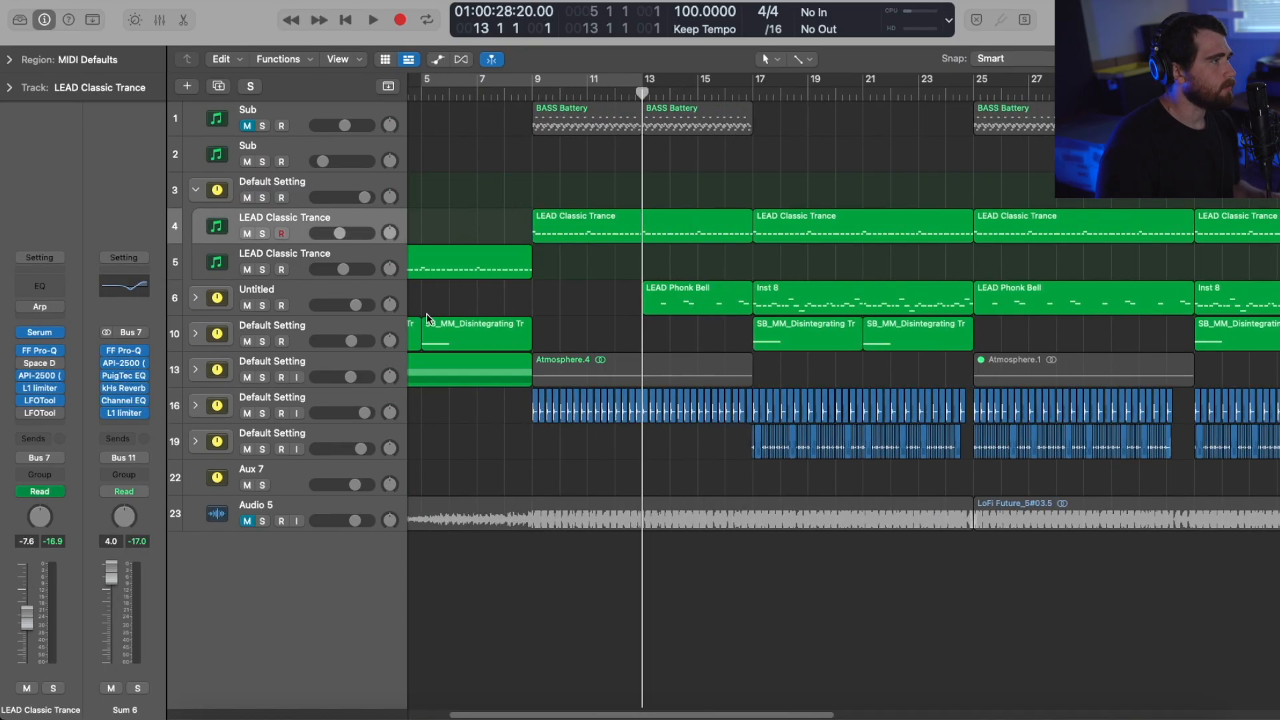
key(space)
click(190, 301)
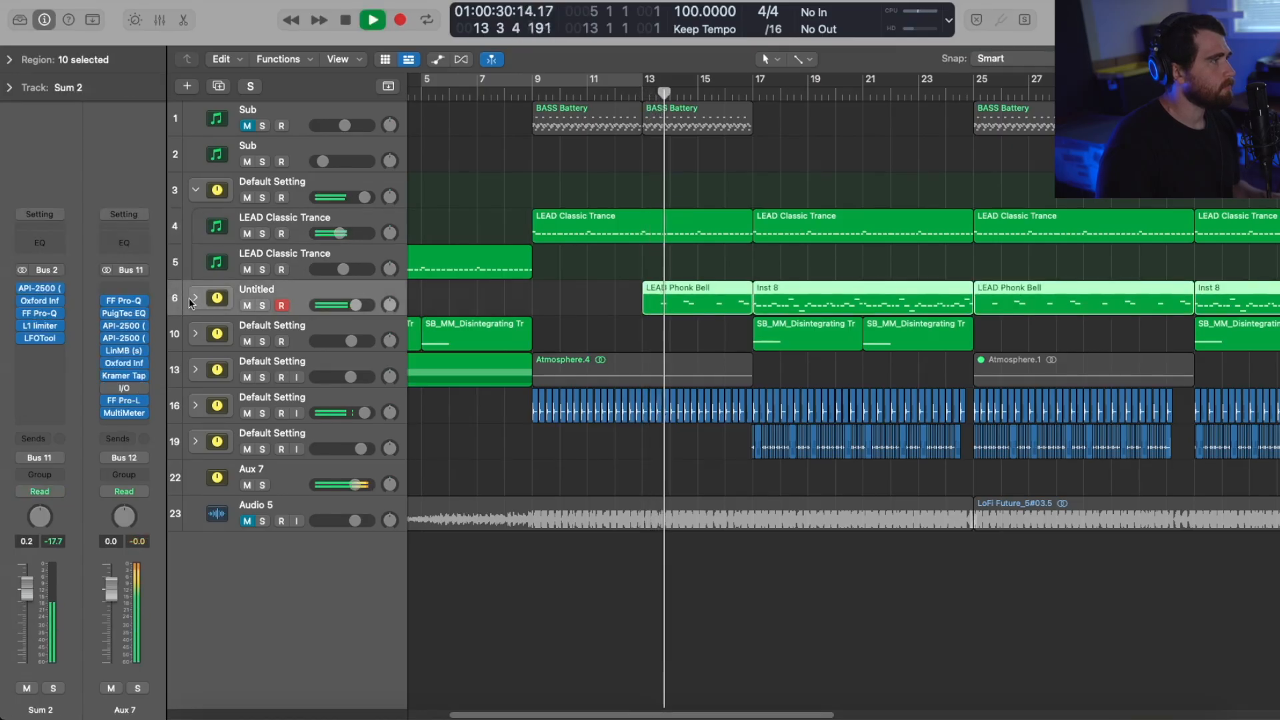
click(194, 300)
click(552, 402)
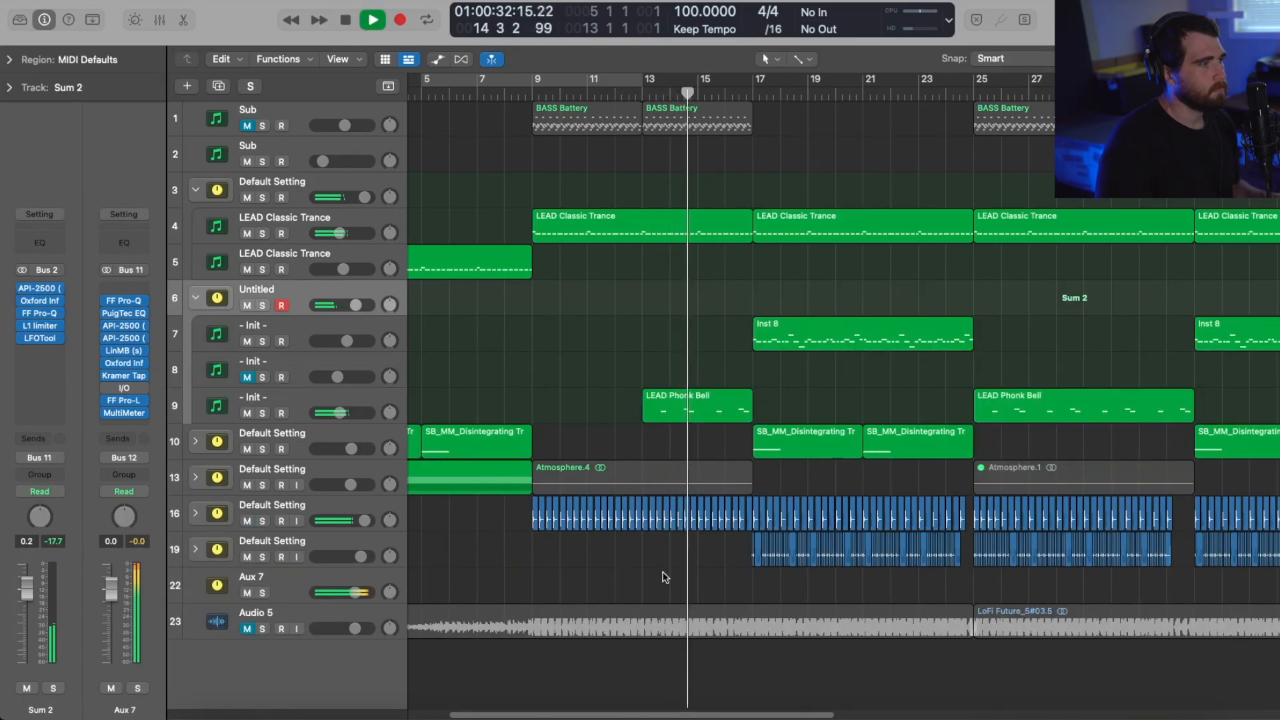
key(space)
- Open Serum on track 9 and review its effects, oscillators and modulation matrix
click(300, 404)
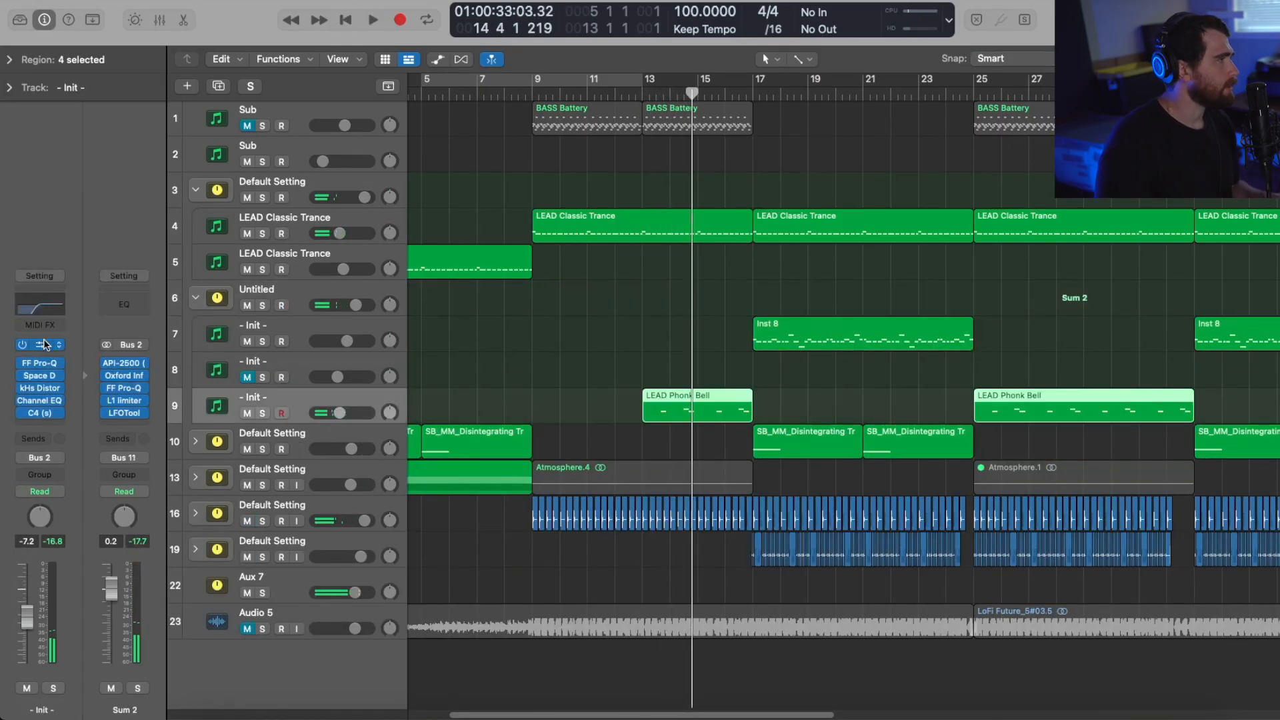
click(43, 343)
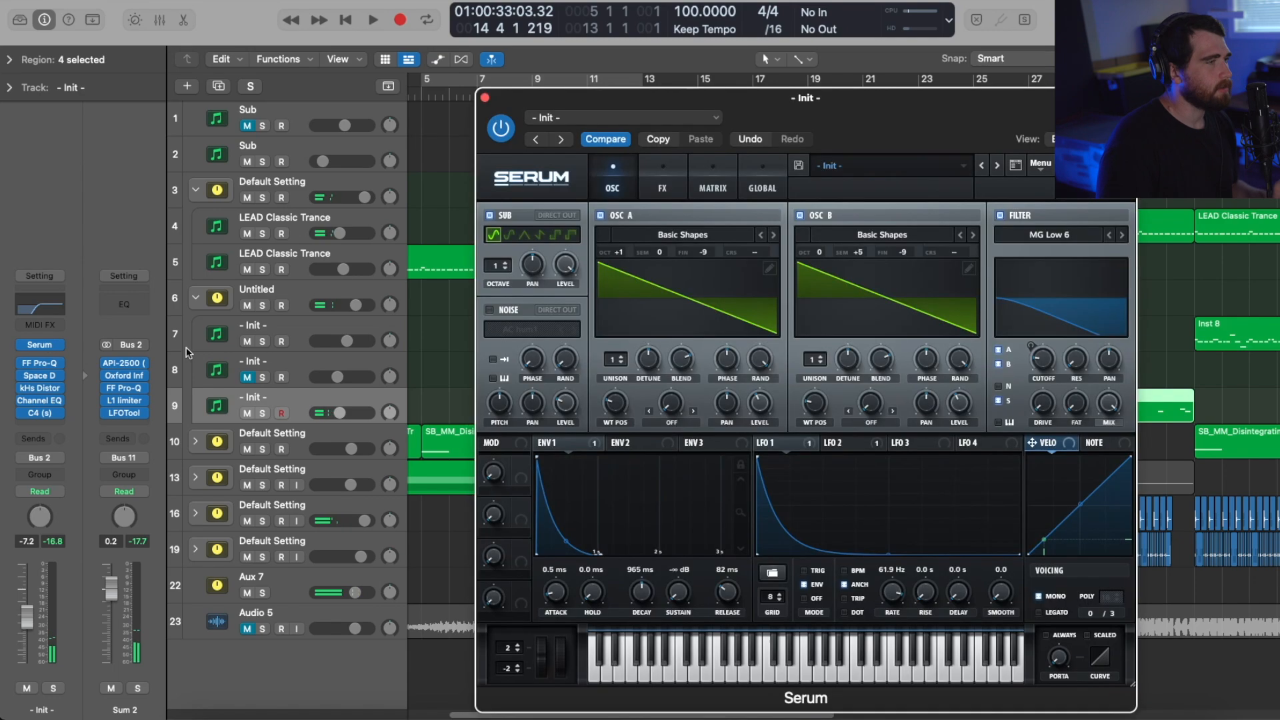
click(665, 182)
click(600, 178)
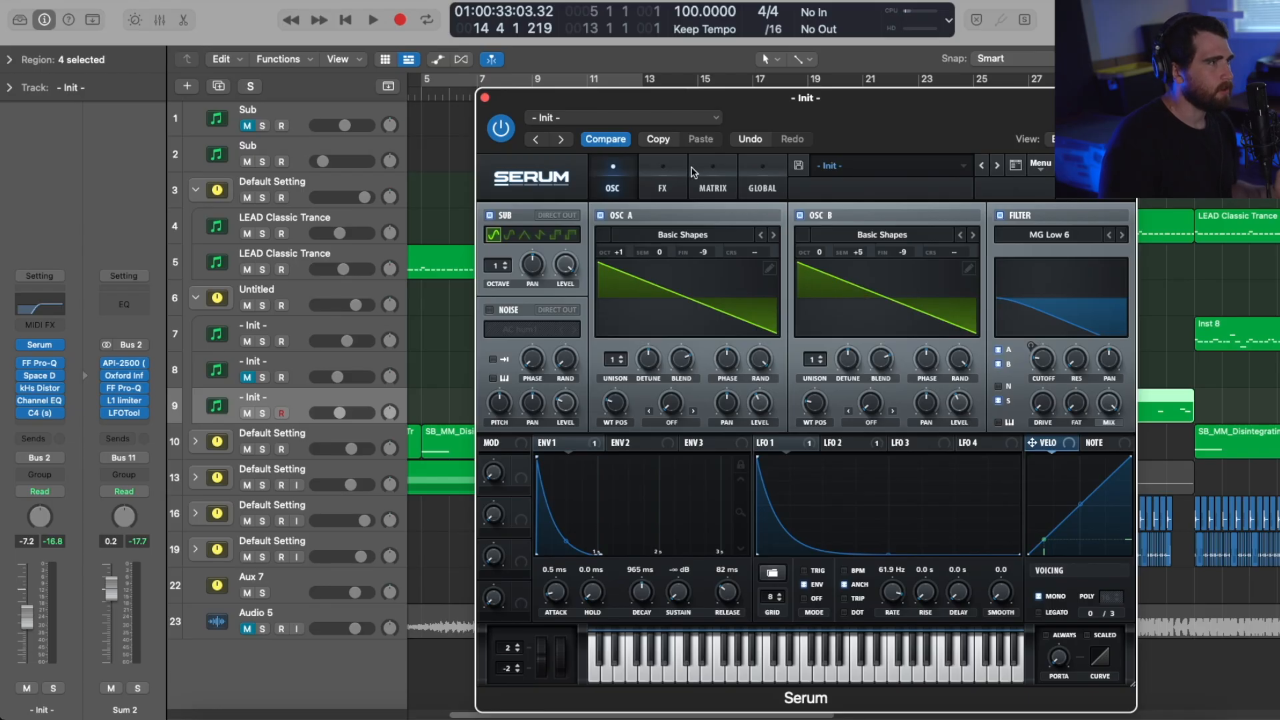
click(707, 180)
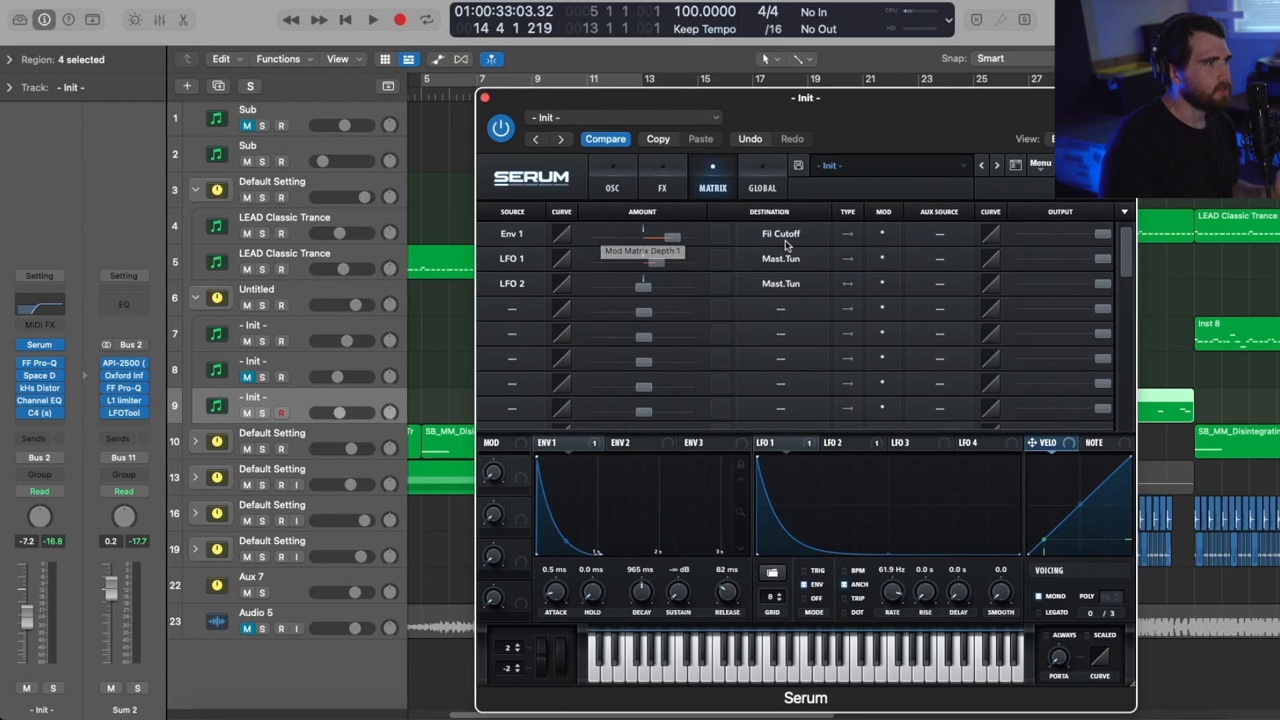
- Review LFO 2 and the oscillators in track 9's Serum patch, audition some notes, and close its window
click(840, 443)
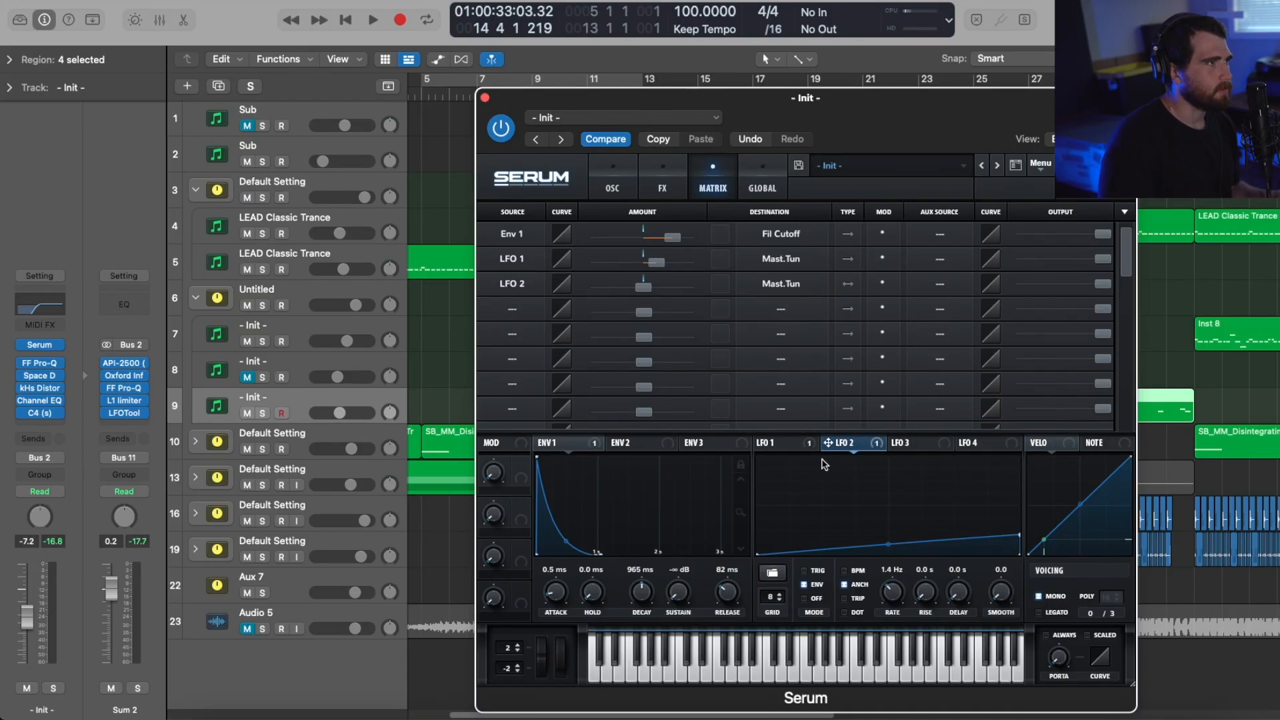
click(640, 687)
click(696, 677)
click(793, 666)
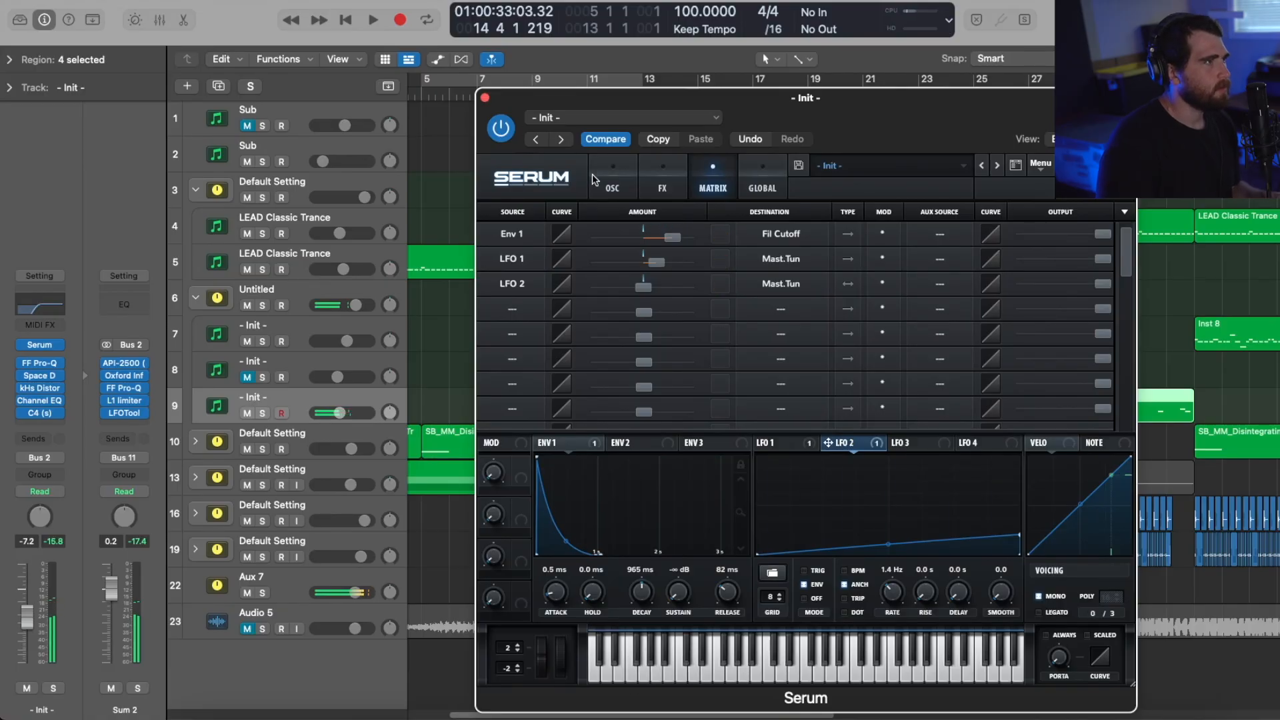
click(610, 185)
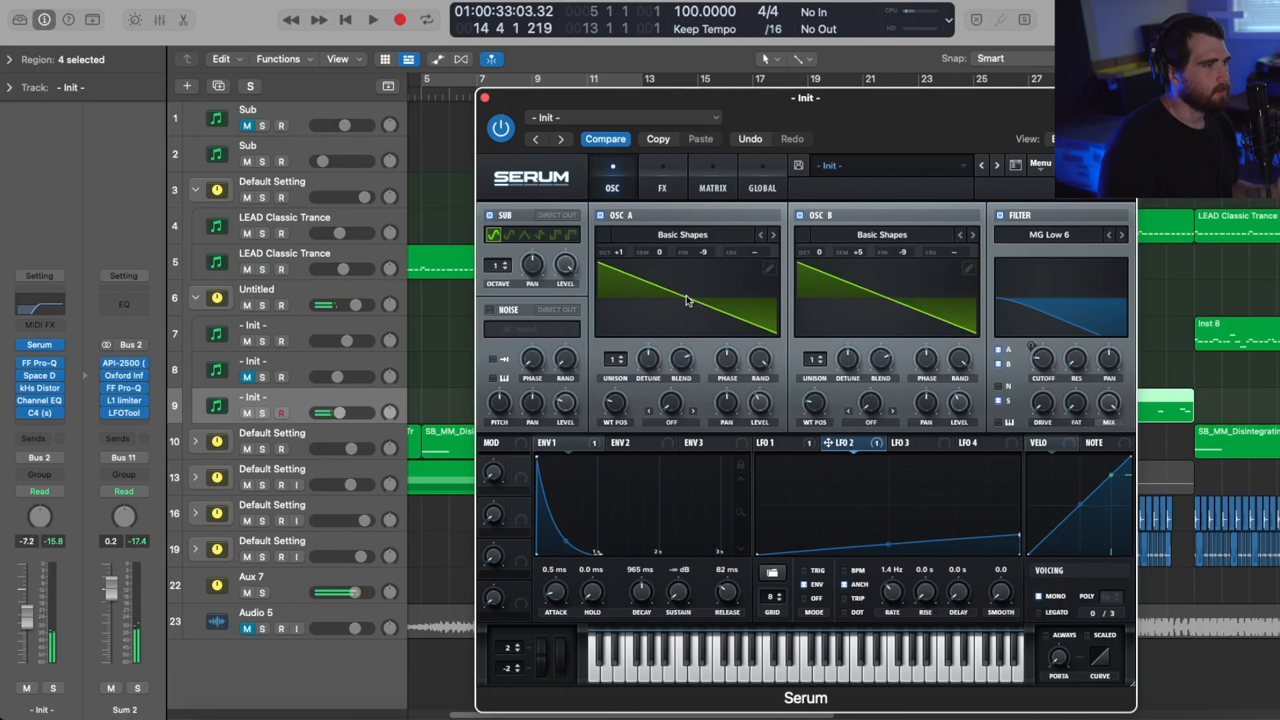
click(485, 98)
- Play the song on to the end of bar 24 with the arrangement zoomed out, and select the Untitled track stack
click(640, 374)
key(space)
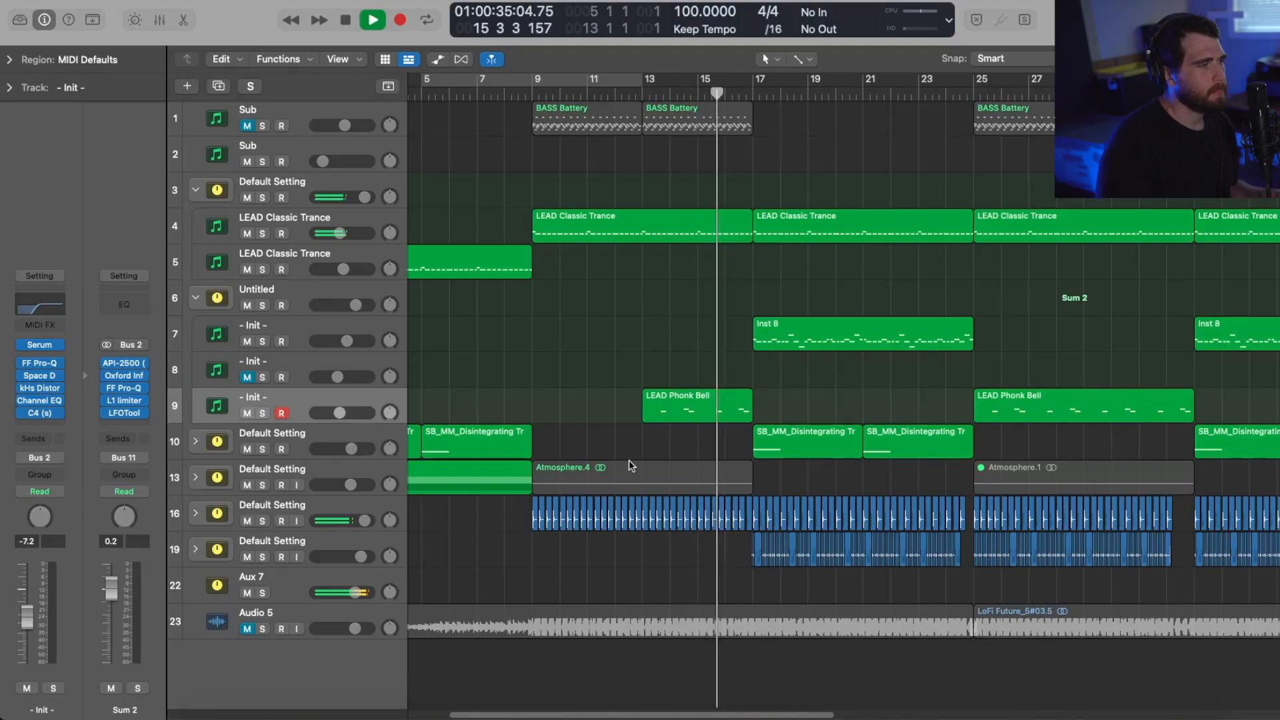
key(super+Up)
key(super+Left)
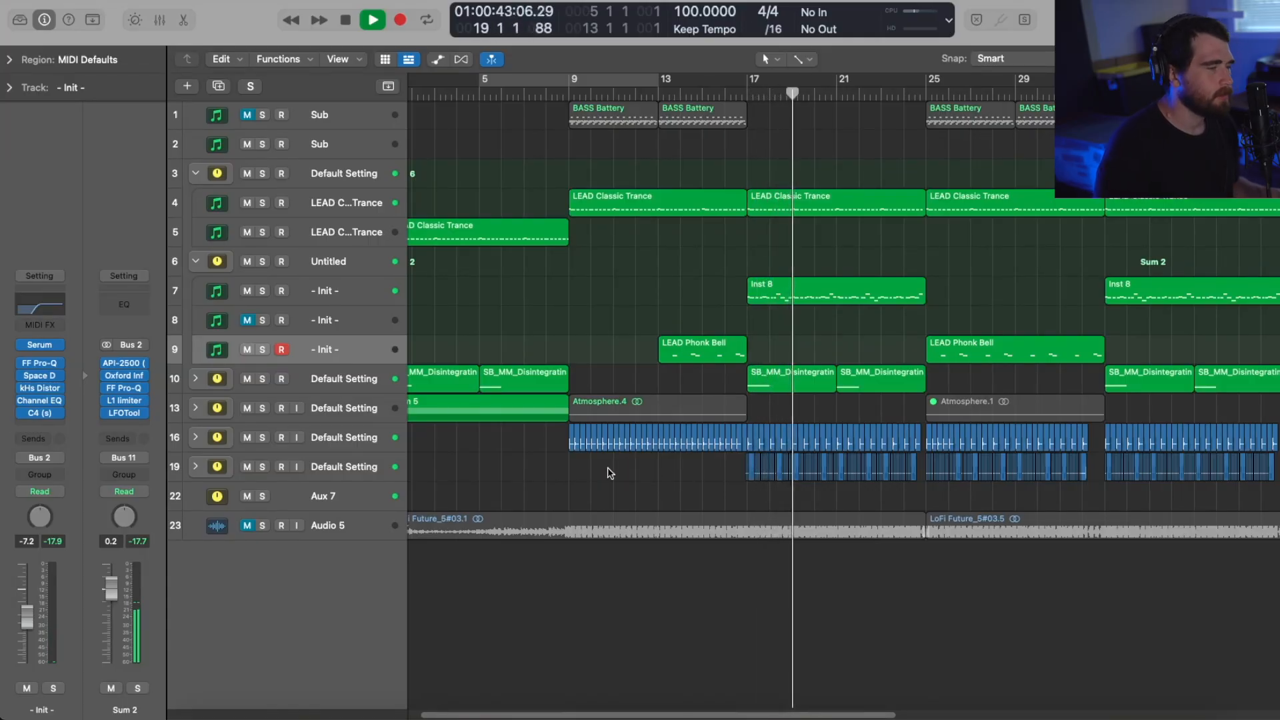
key(super+Left)
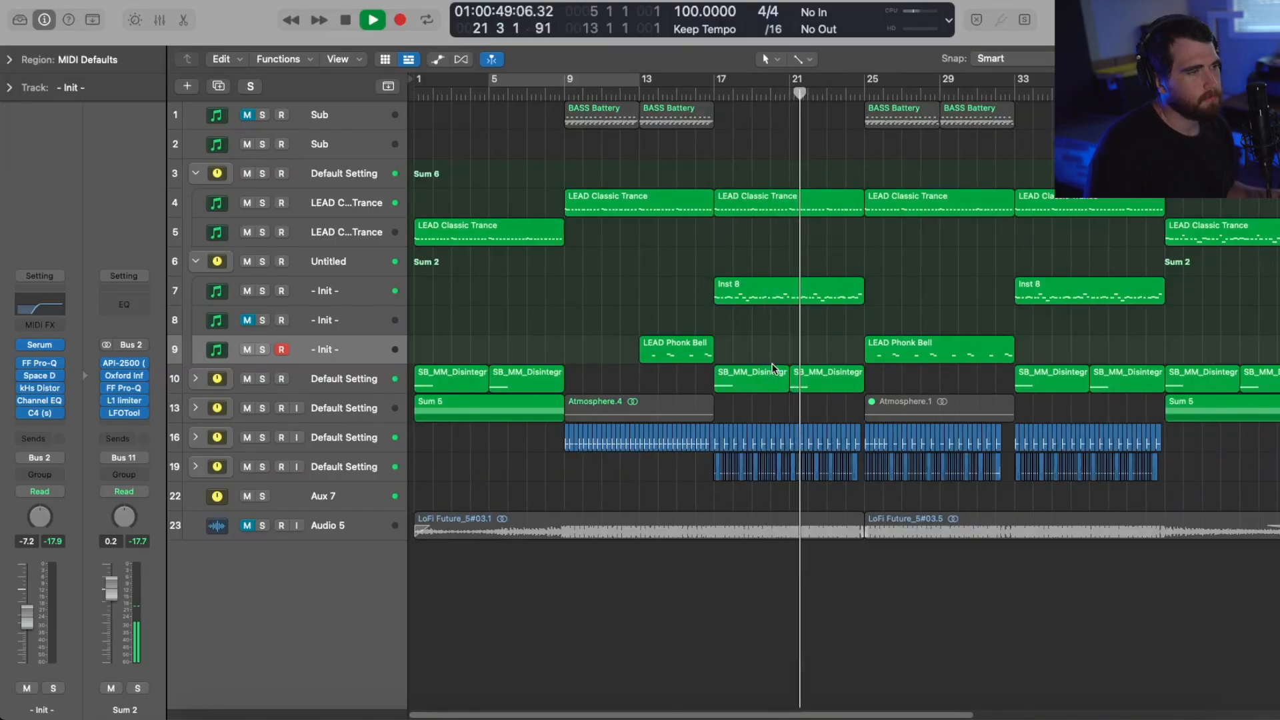
key(super+Up)
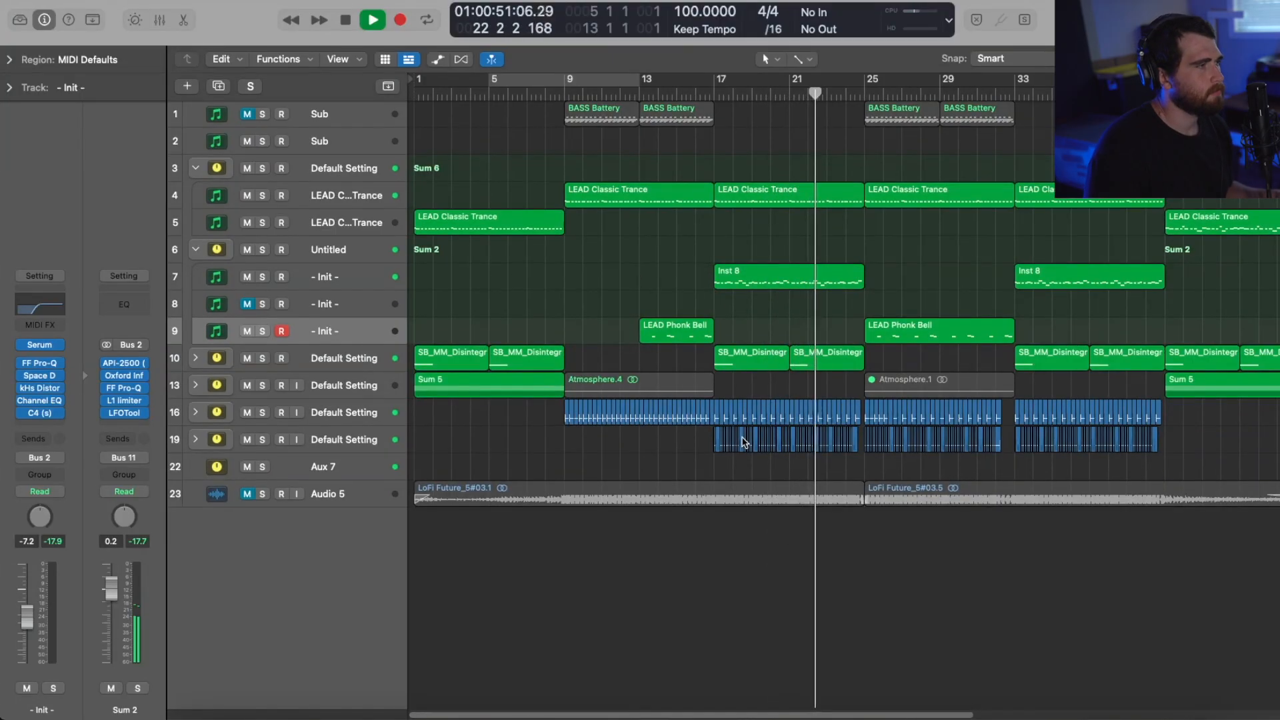
key(super+Down)
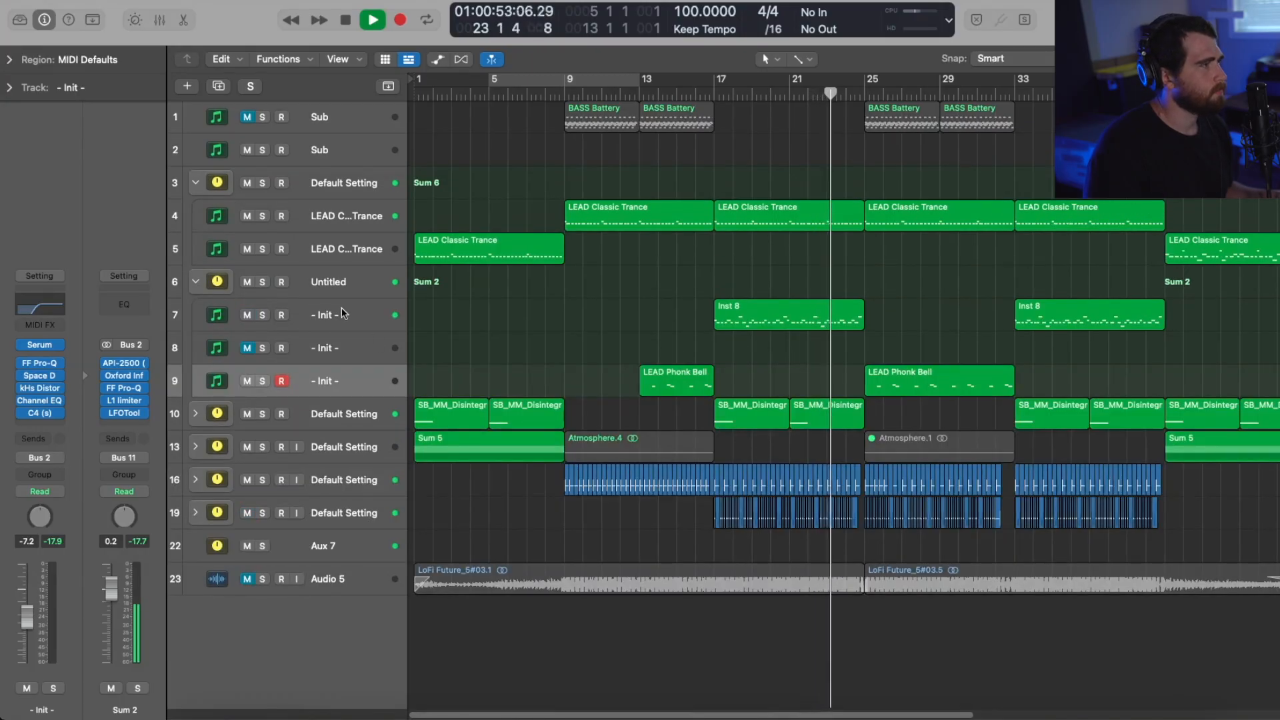
click(364, 289)
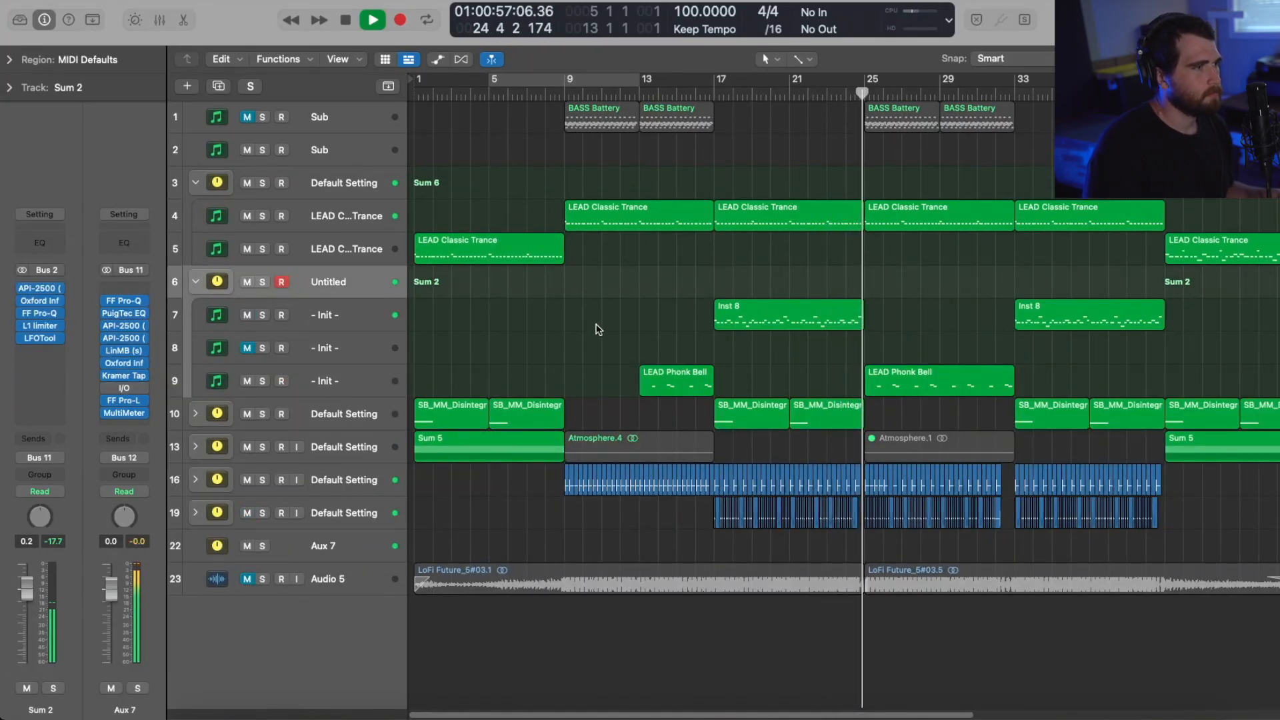
key(space)
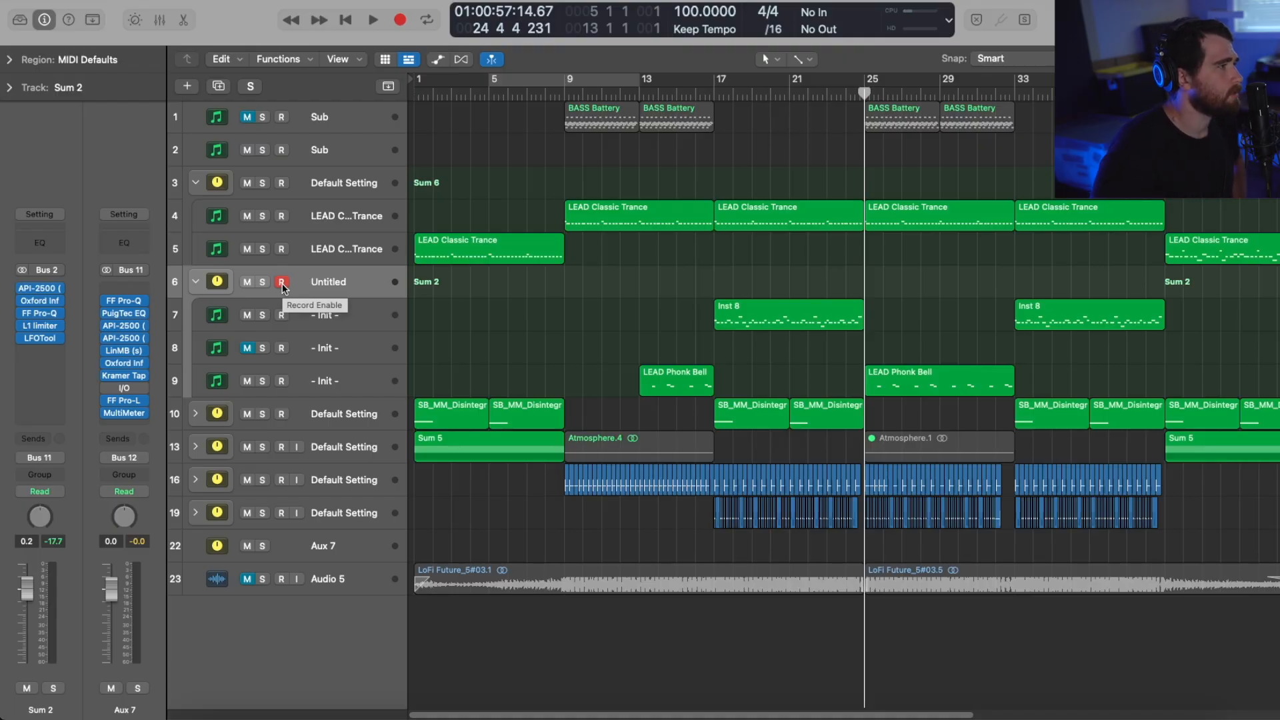
- Move the playhead to bar 9 and on to bar 19, examining the lead, bell and drum regions along the way
drag(516, 98, 563, 109)
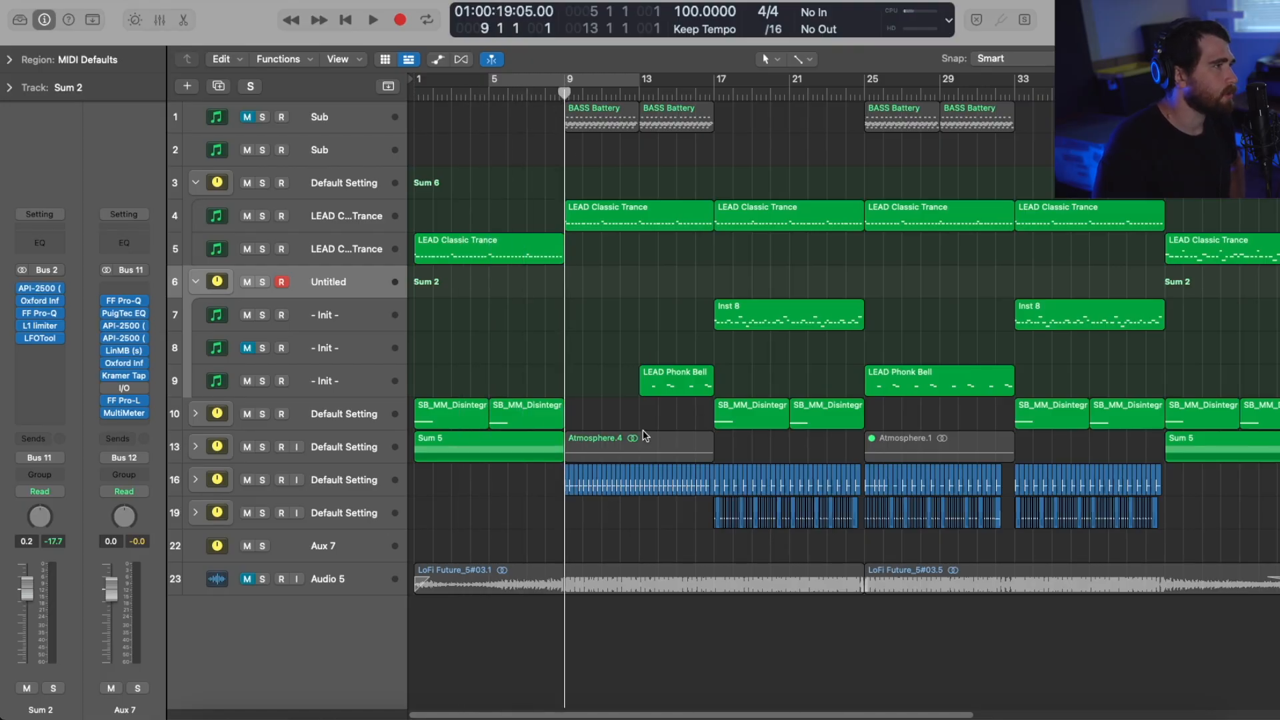
click(375, 226)
drag(516, 206, 675, 219)
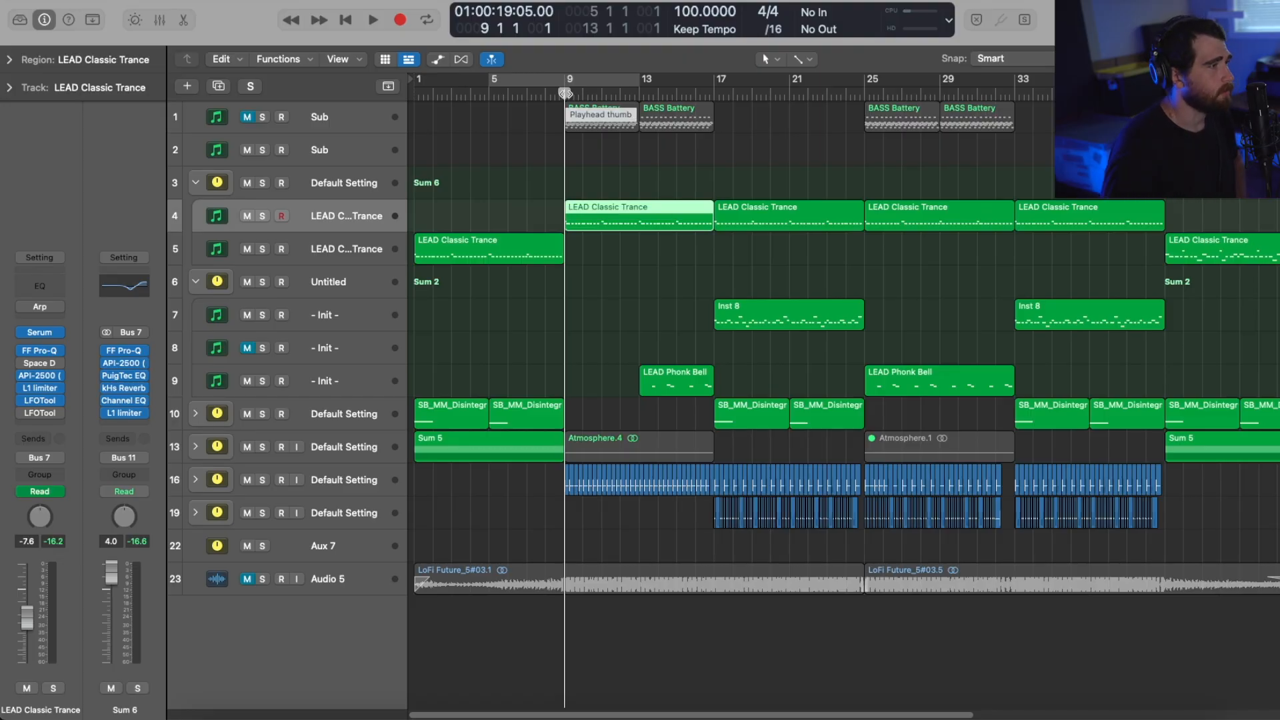
drag(565, 93, 713, 120)
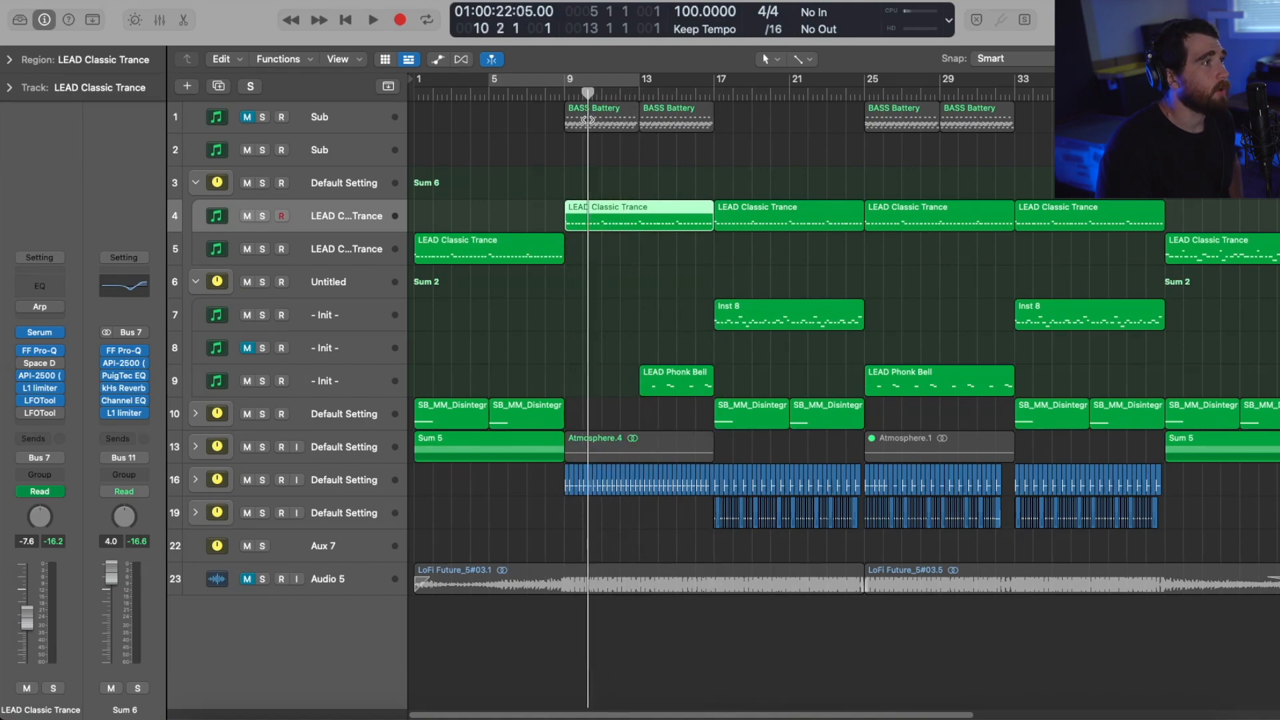
drag(711, 119, 753, 119)
drag(706, 341, 759, 317)
drag(759, 384, 834, 413)
drag(595, 522, 733, 509)
- Expand the drum track stacks 16 and 19 to show their individual tracks
click(196, 480)
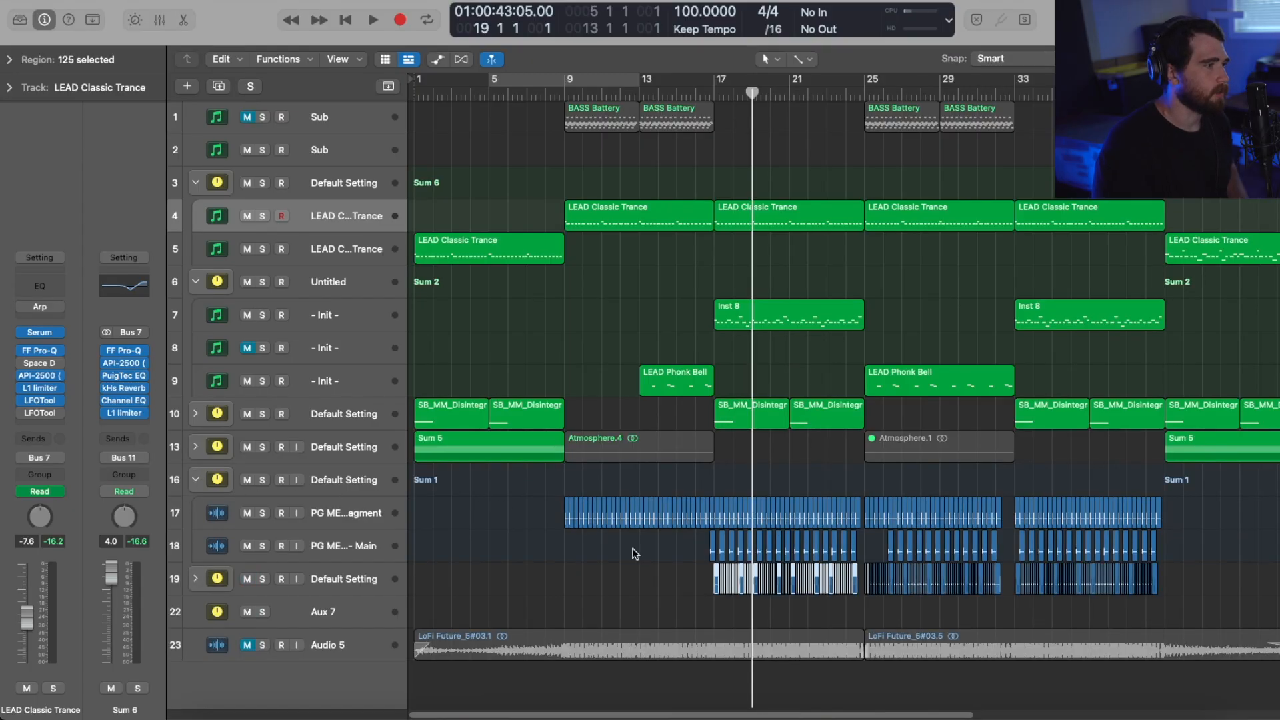
click(181, 581)
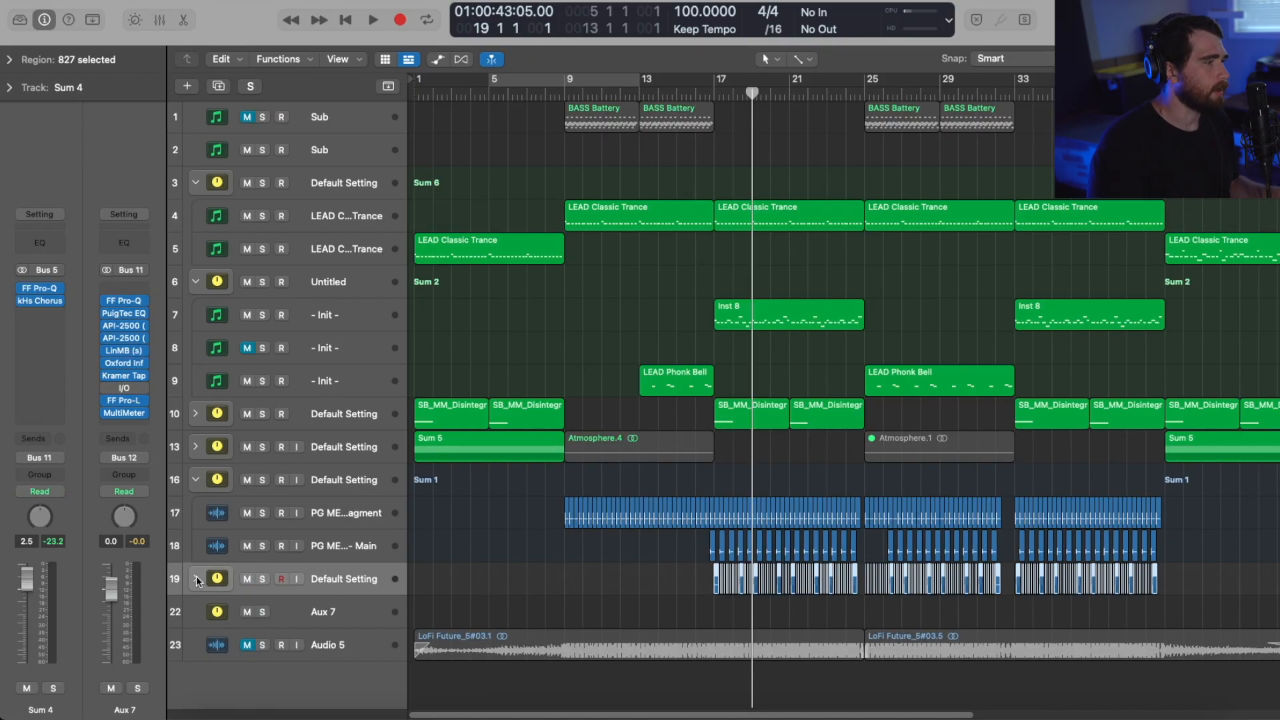
click(196, 579)
- Play the song briefly from bar 16 with all regions deselected
click(704, 95)
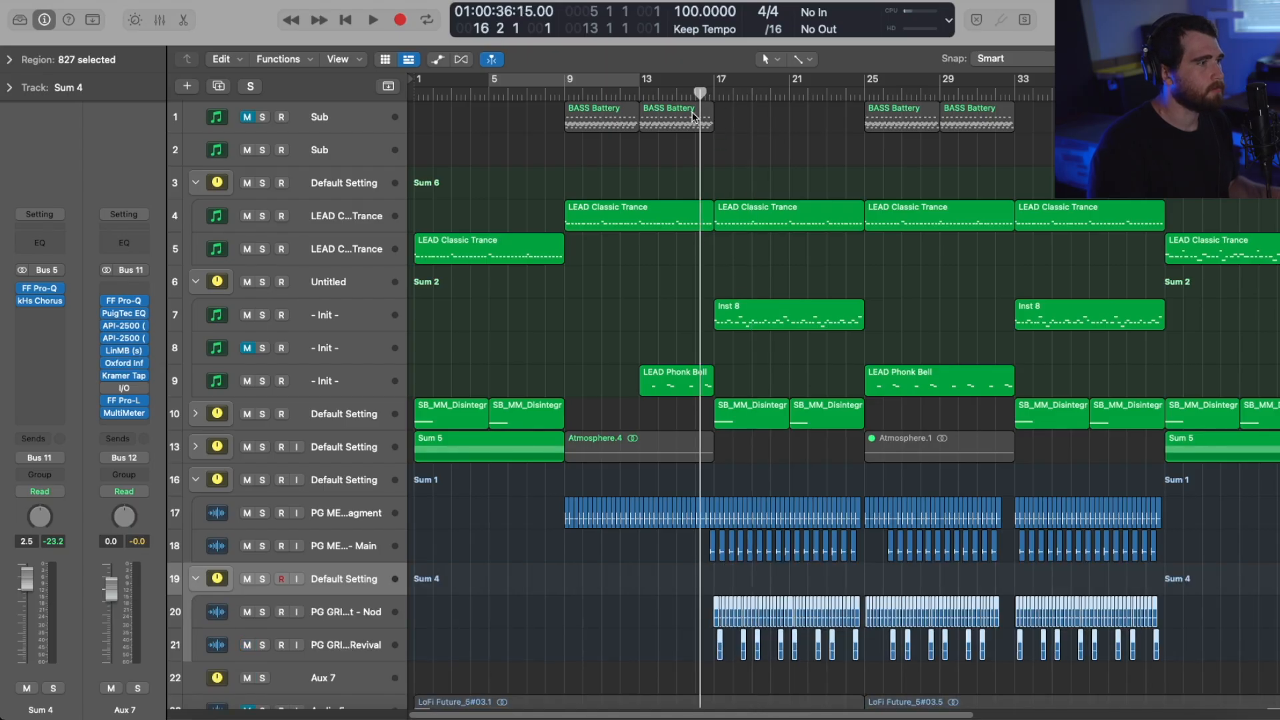
click(634, 604)
key(space)
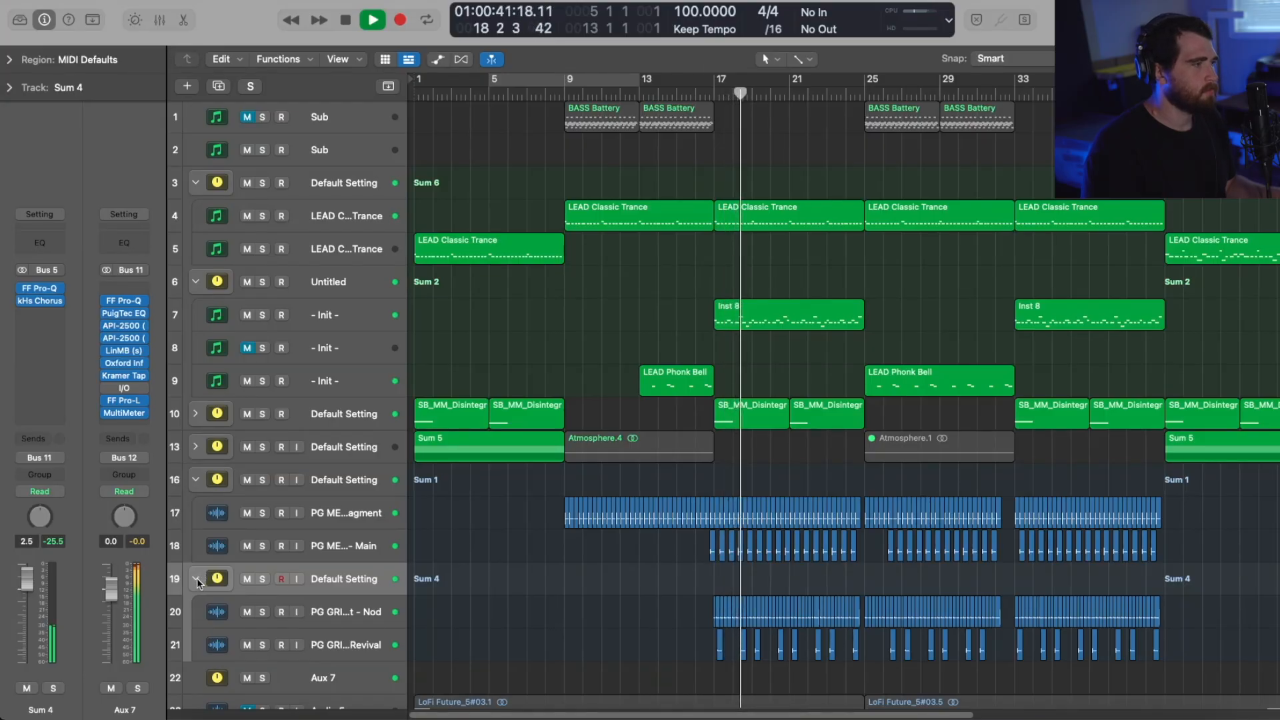
key(space)
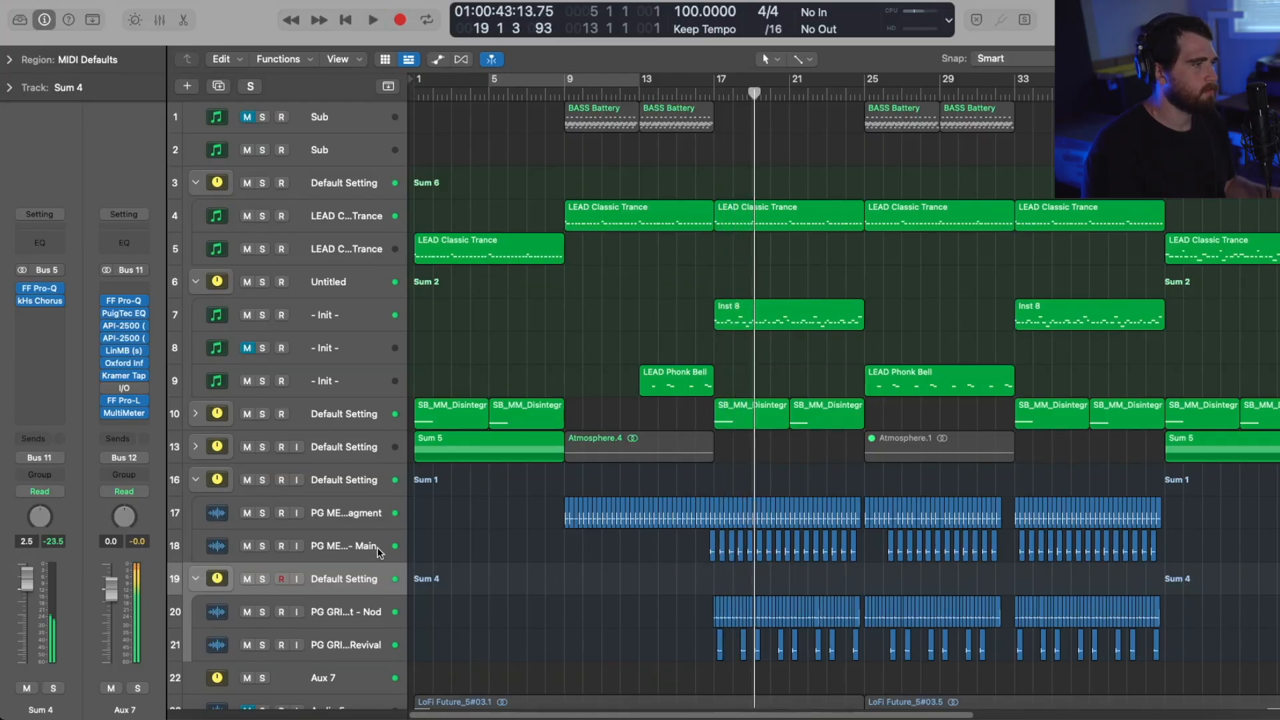
- Solo track stack 16 together with its PG METRO Kick - Fragment and PG METRO Snare - Main tracks
click(360, 517)
click(262, 480)
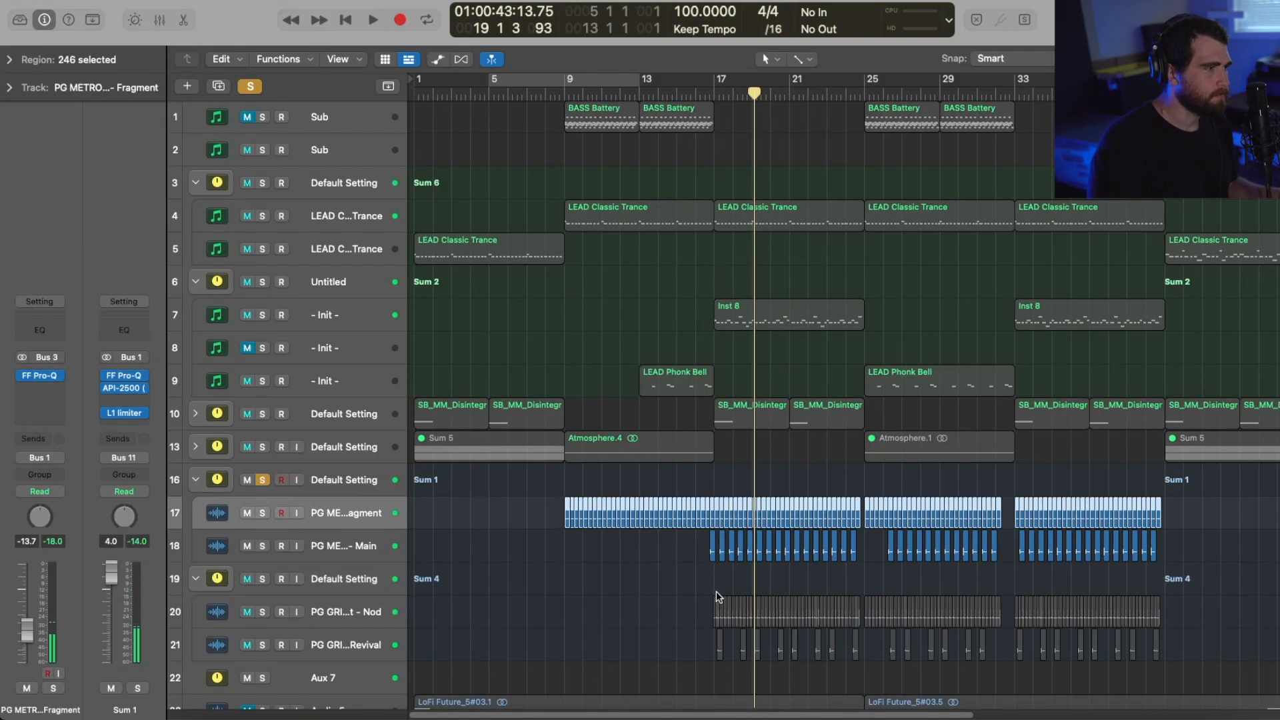
scroll(743, 602, right, 5)
scroll(742, 603, up, 3)
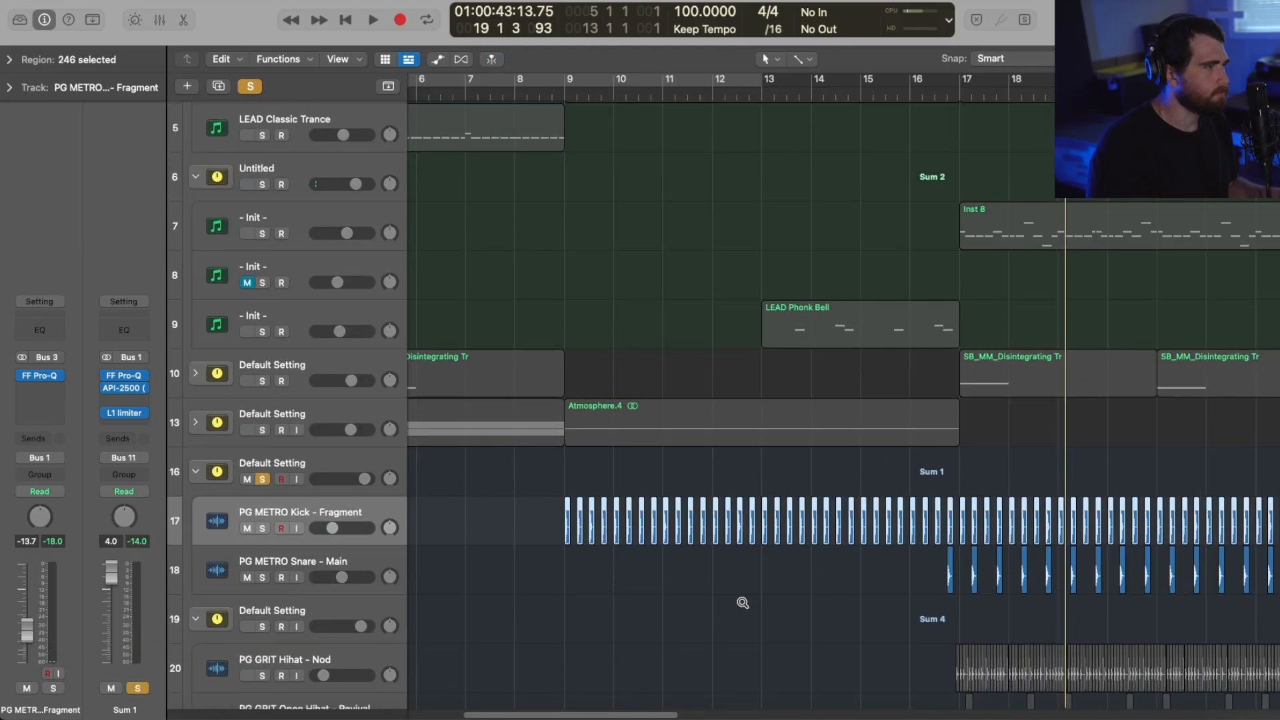
scroll(742, 603, up, 2)
click(306, 584)
click(306, 542)
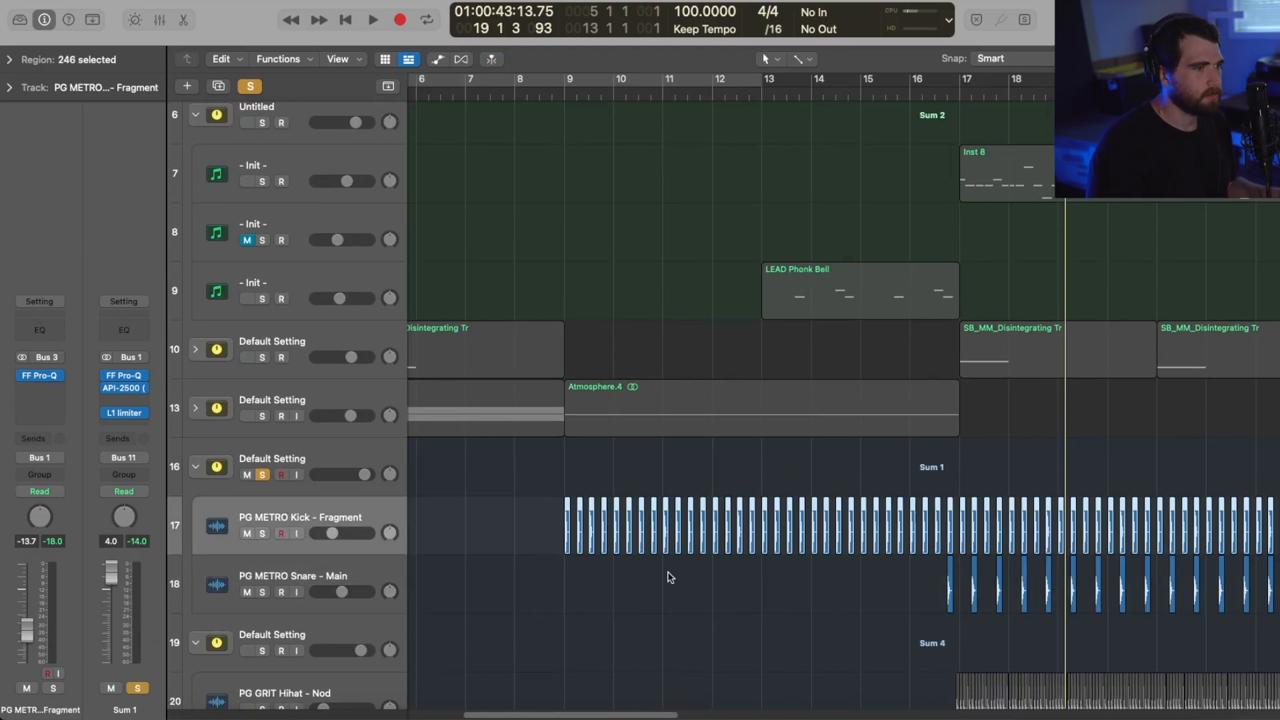
scroll(835, 578, right, 2)
click(262, 541)
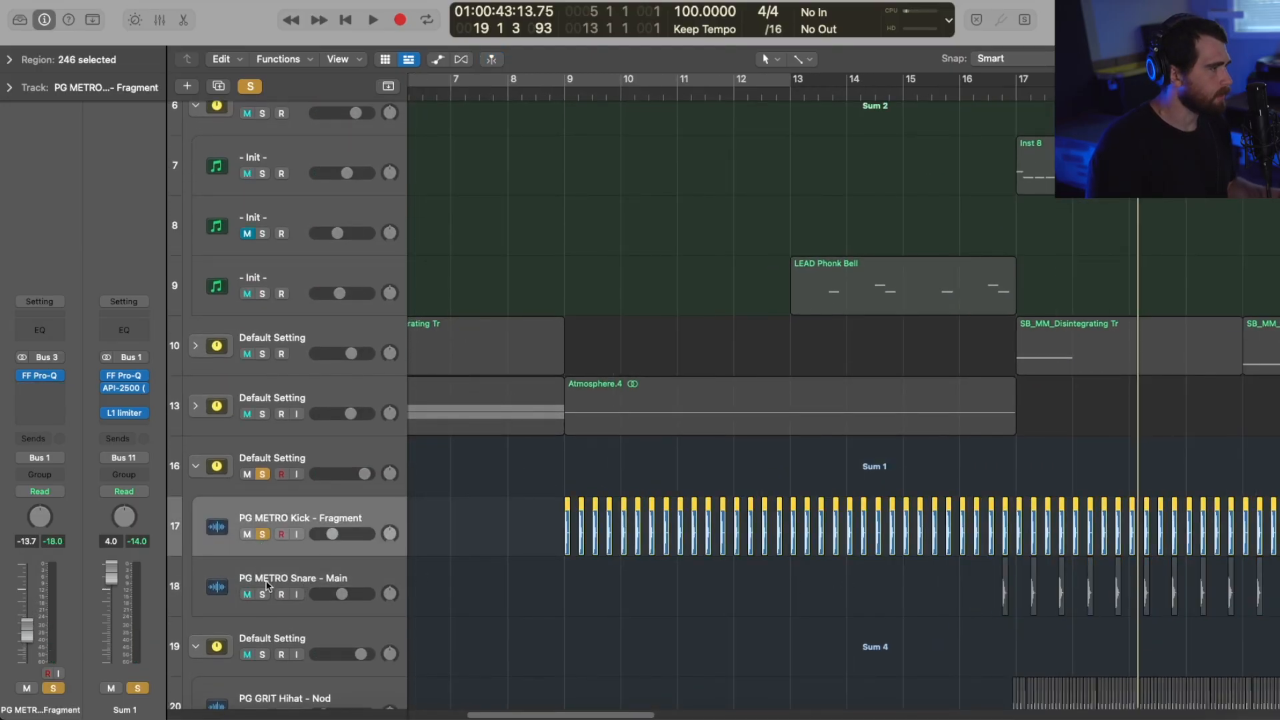
click(262, 594)
click(825, 586)
- Set a cycle range from bar 17 to bar 20 and audition the soloed kick and snare in it
click(1030, 82)
drag(1030, 82, 1188, 83)
key(space)
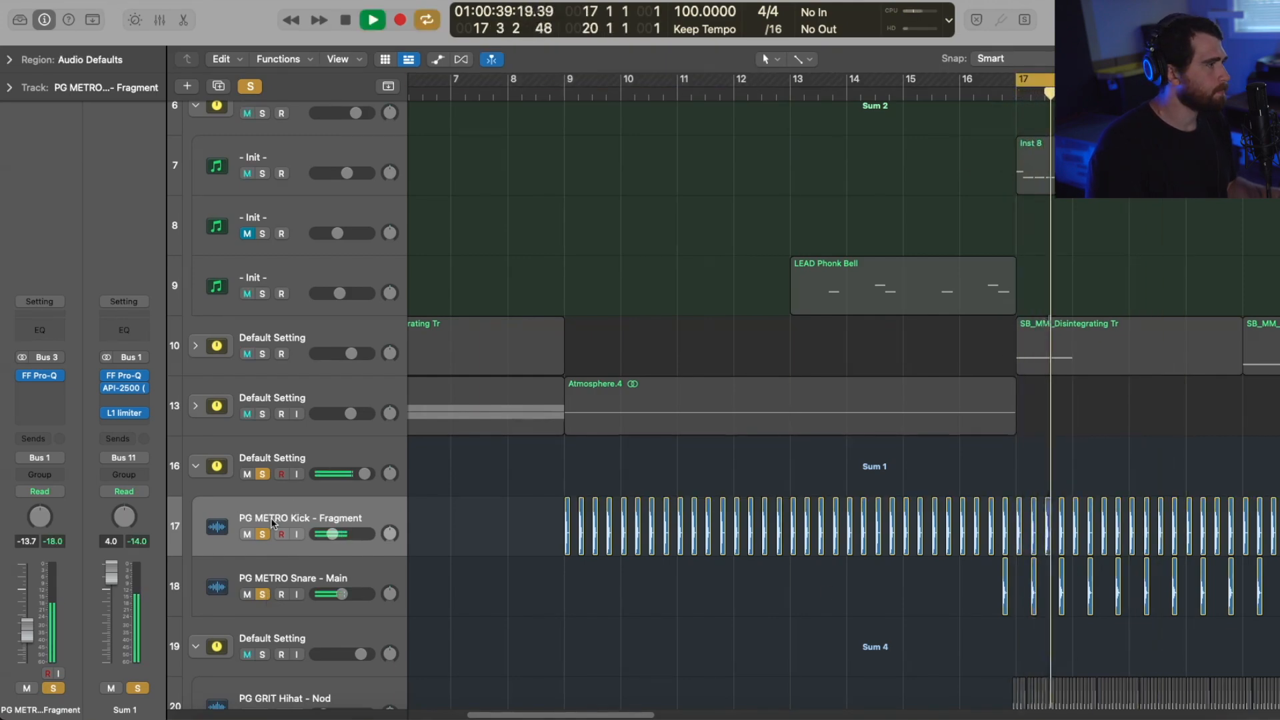
click(306, 565)
key(space)
- Review the FF Pro-Q curve on the PG METRO Kick - Fragment track and close its window
click(287, 504)
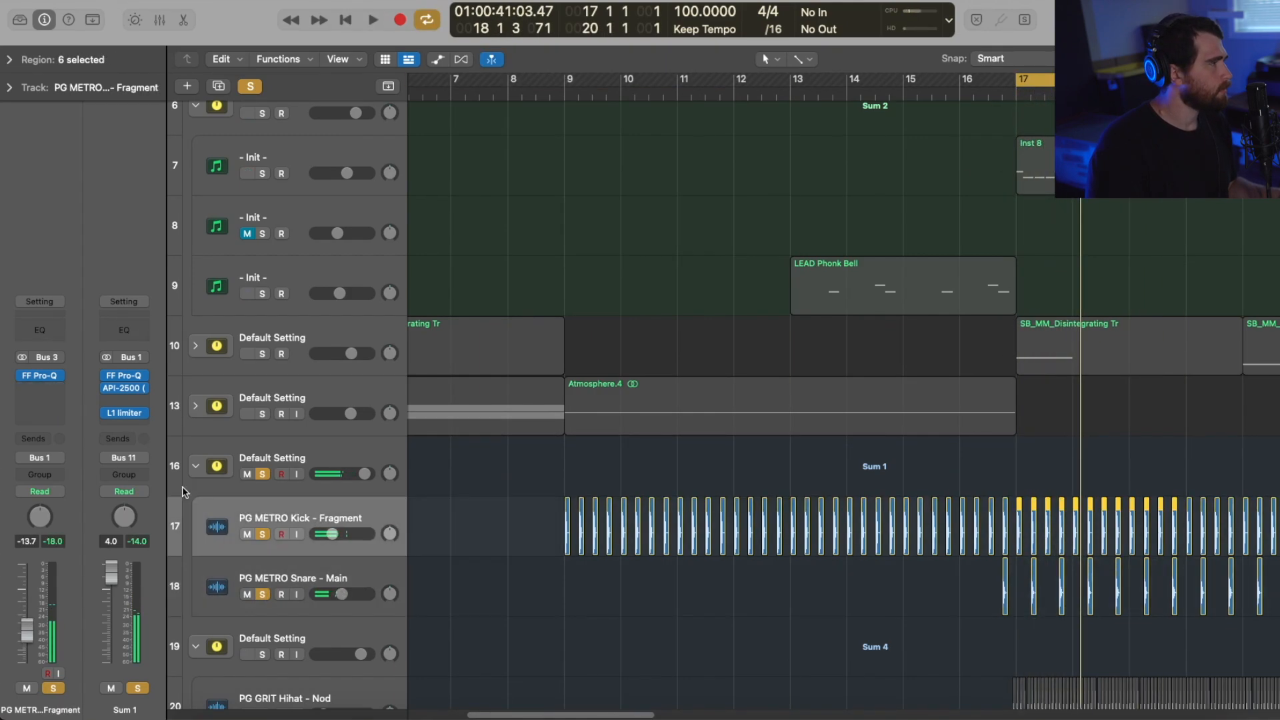
click(38, 376)
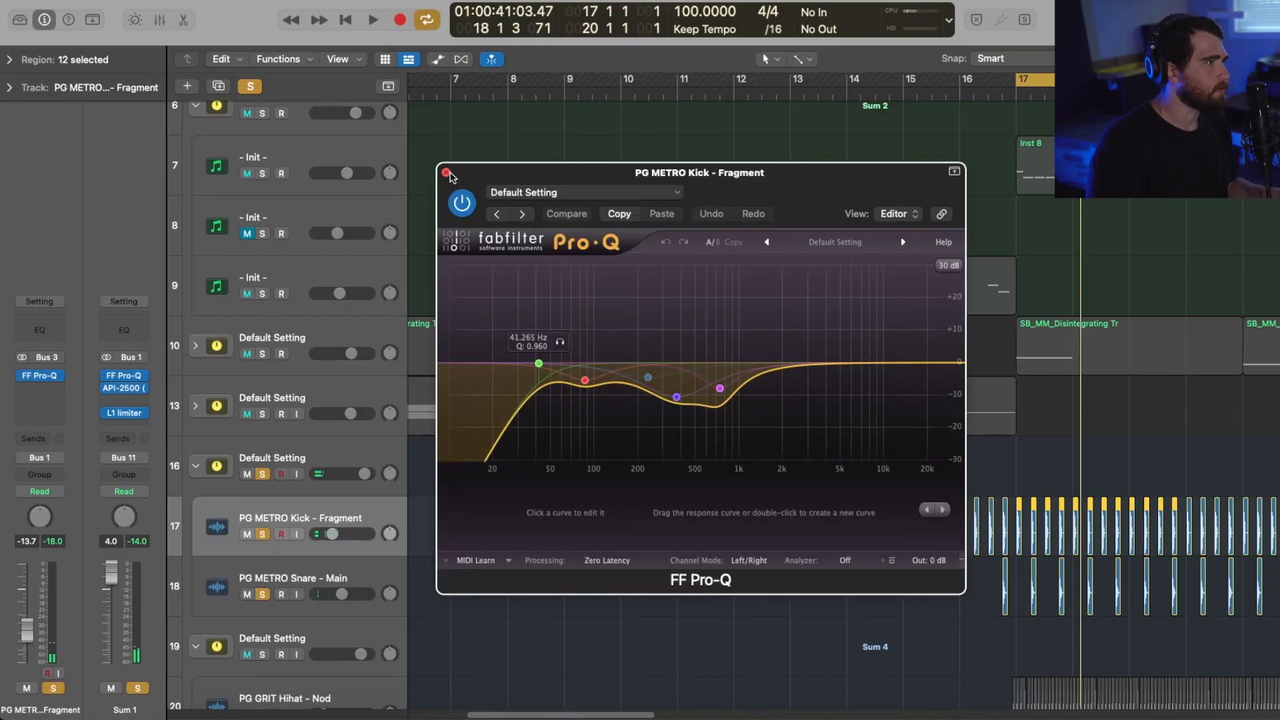
click(447, 173)
- Review both FF Pro-Q equalizers on the PG METRO Snare - Main track and close their windows
click(297, 577)
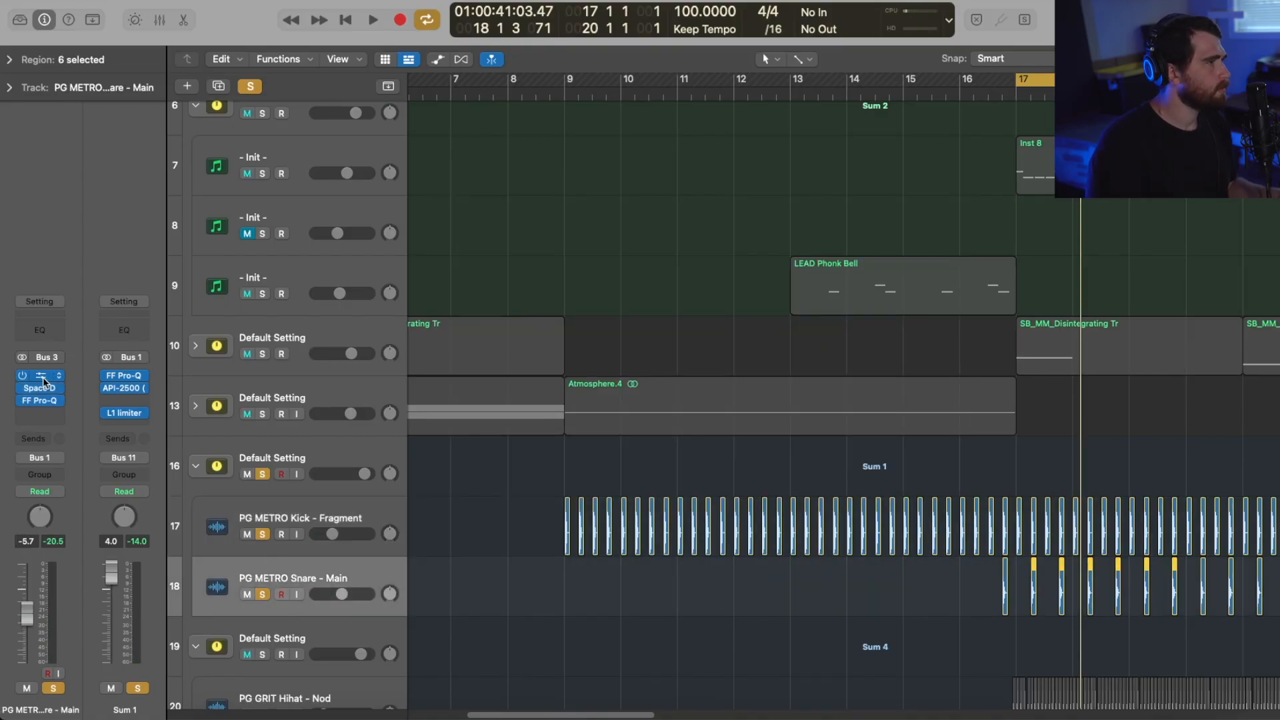
click(43, 375)
click(44, 402)
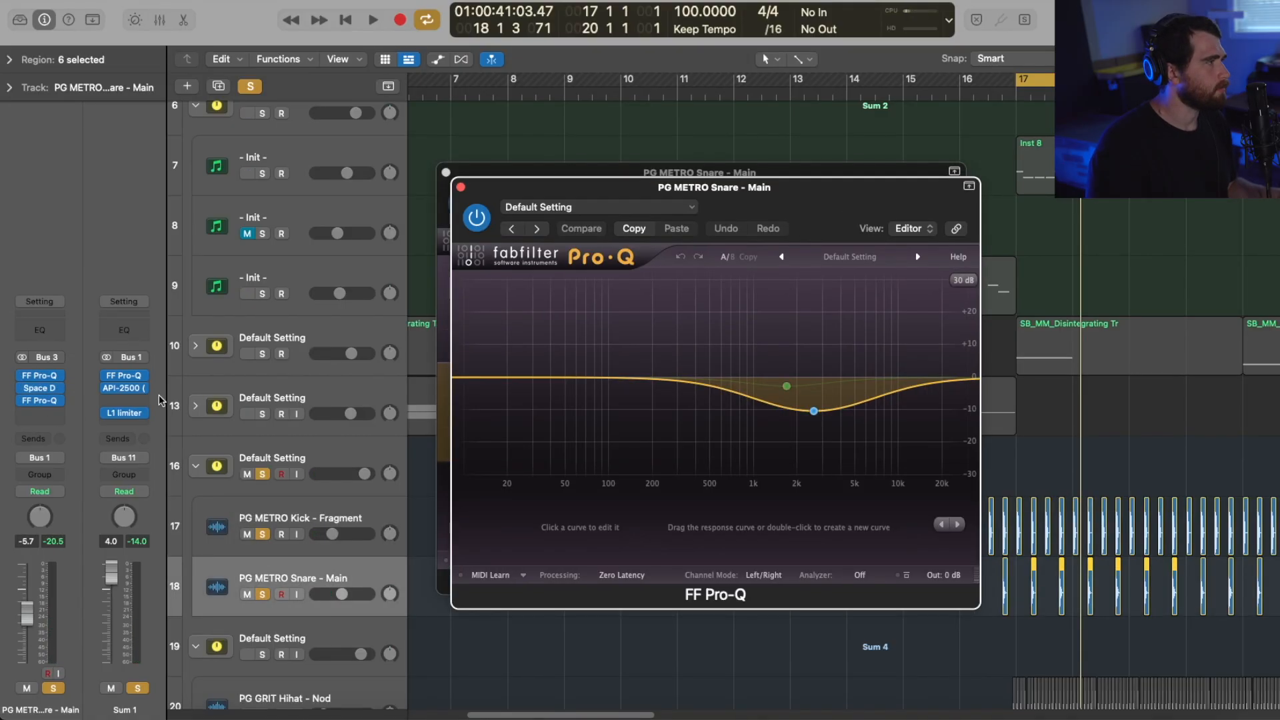
click(44, 376)
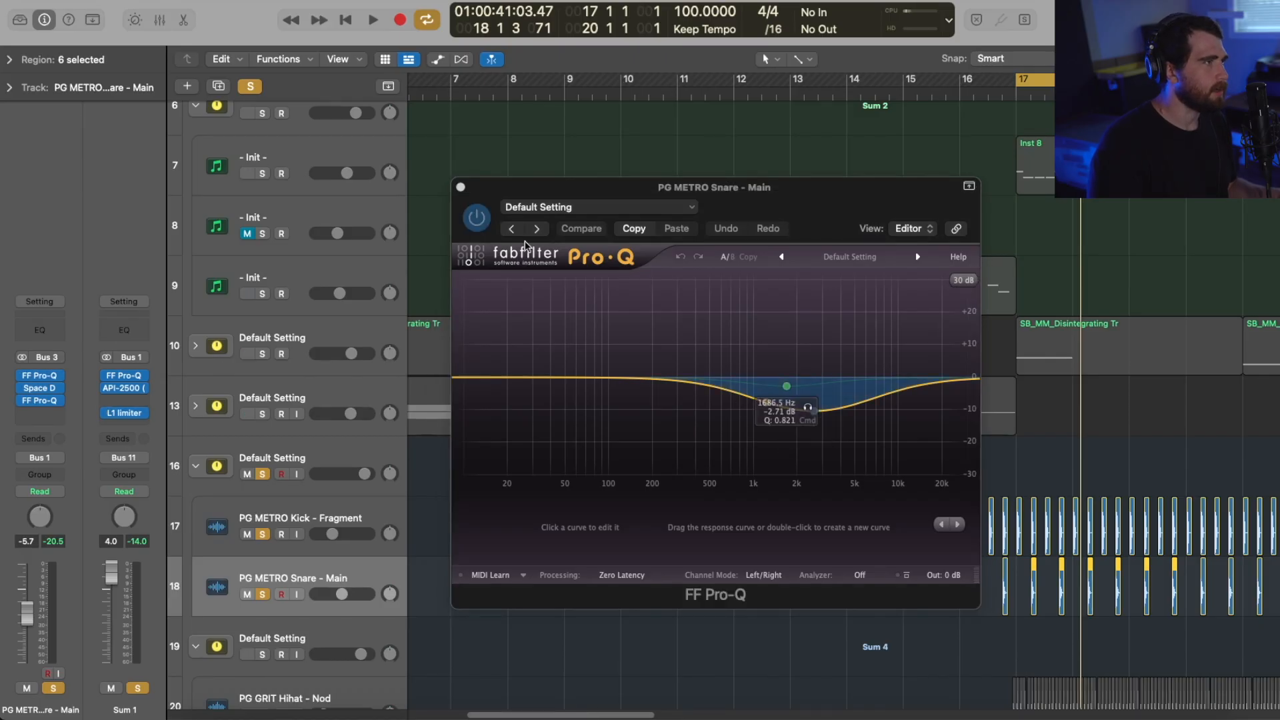
click(461, 188)
- Select the kick track and briefly replay the soloed kick and snare from bar 17
click(306, 521)
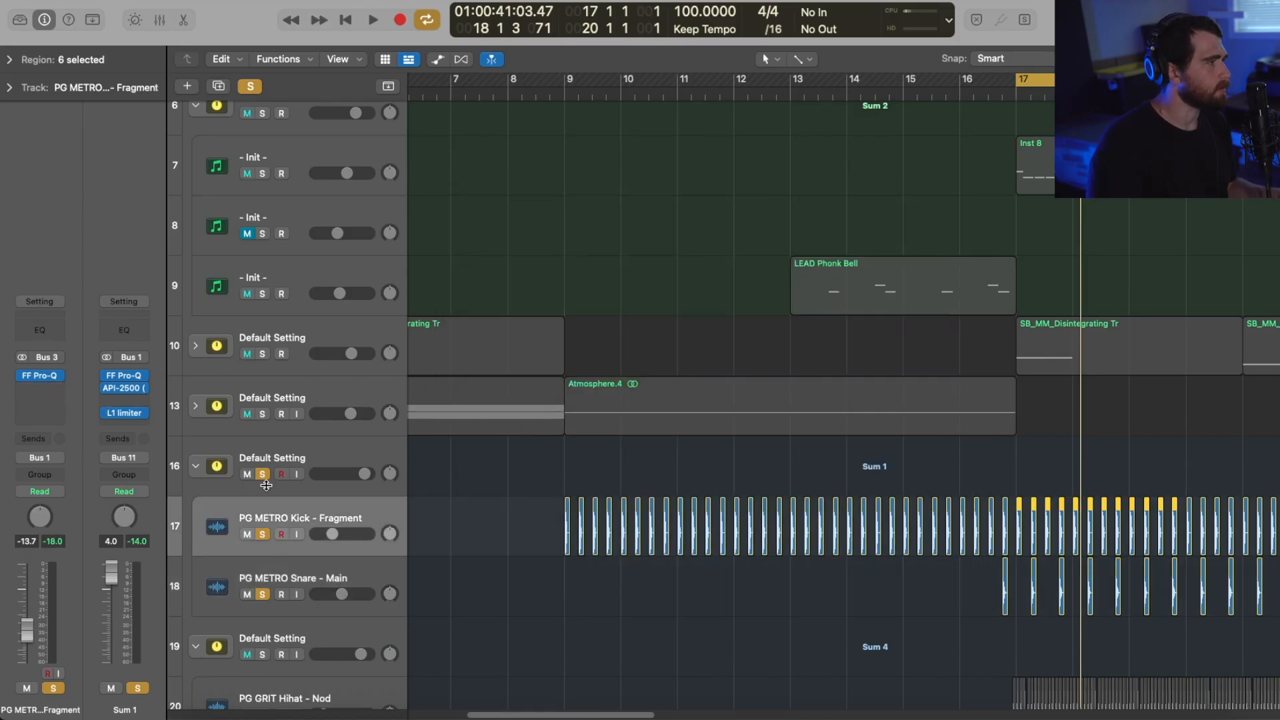
key(space)
key(space)
- Clear the solo from track stack 16 and its kick and snare tracks
click(264, 478)
key(super+Up)
key(super+Up)
click(262, 529)
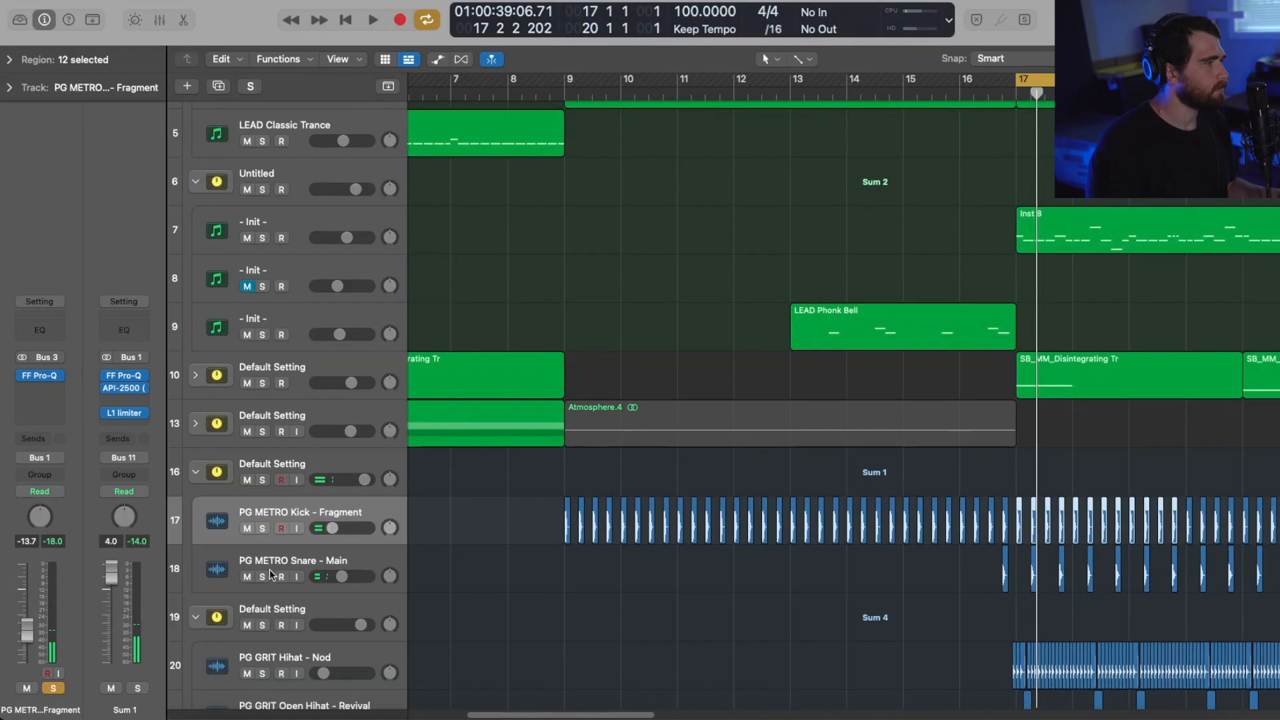
- Solo the PG GRIT Hihat - Nod and PG GRIT Open Hihat - Revival tracks
scroll(600, 643, down, 2)
click(263, 599)
click(262, 647)
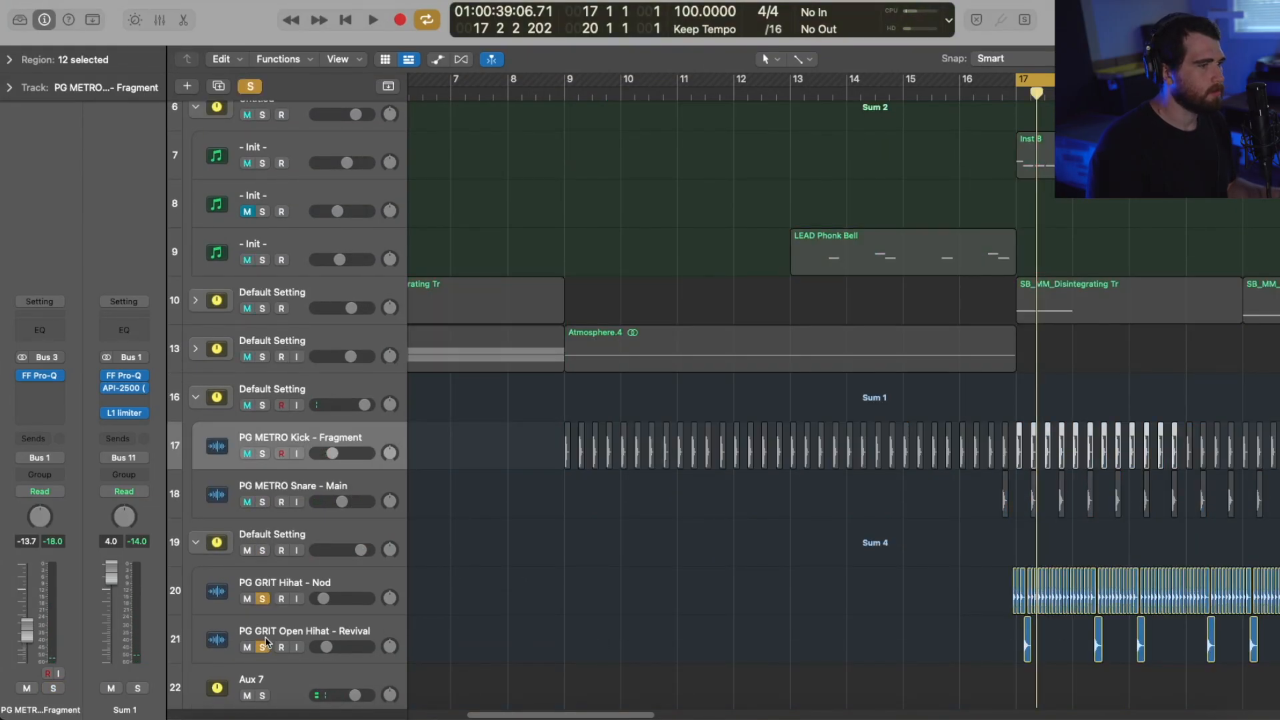
- Audition the soloed hi-hats within the cycle range and open kHs Chorus on track stack 19
key(space)
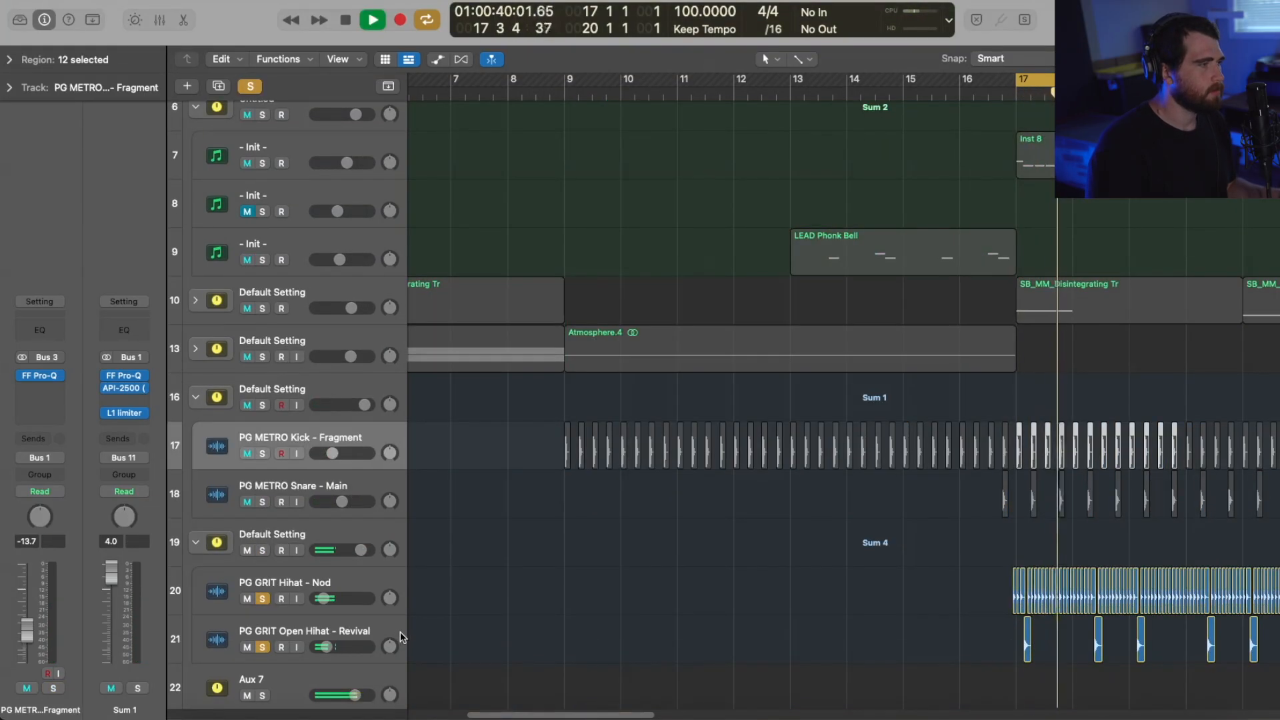
click(305, 589)
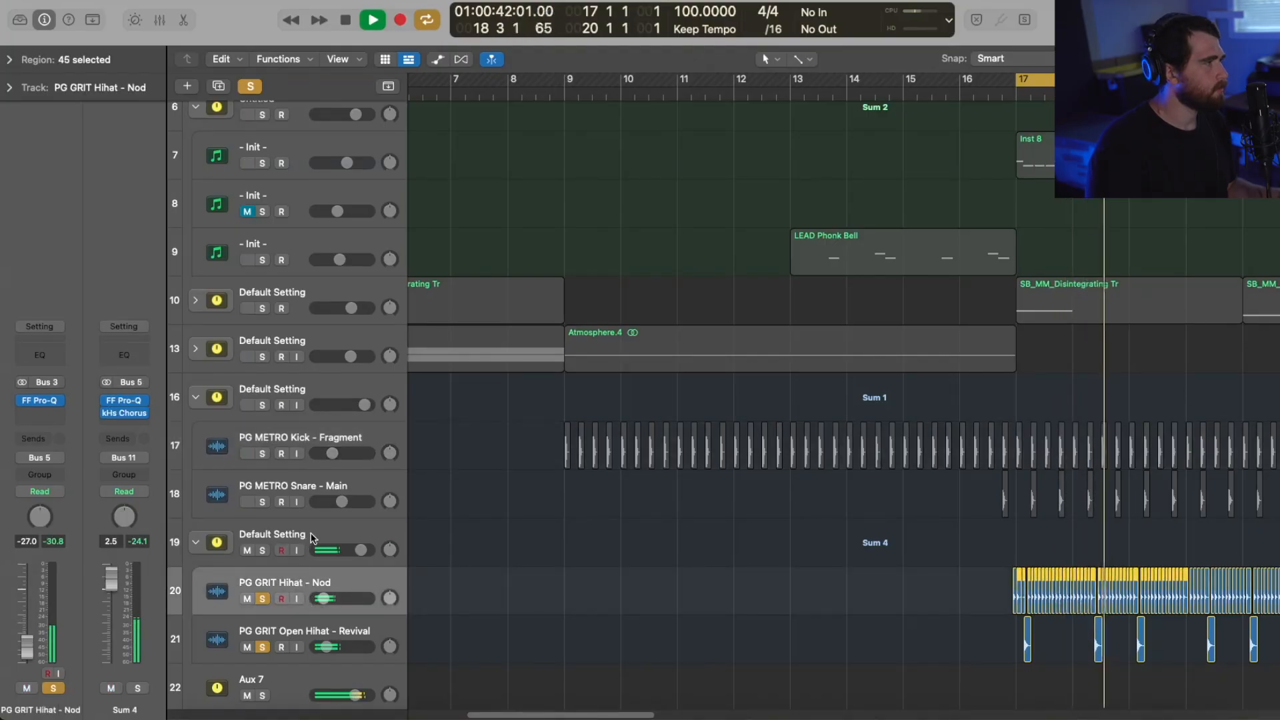
click(563, 564)
key(space)
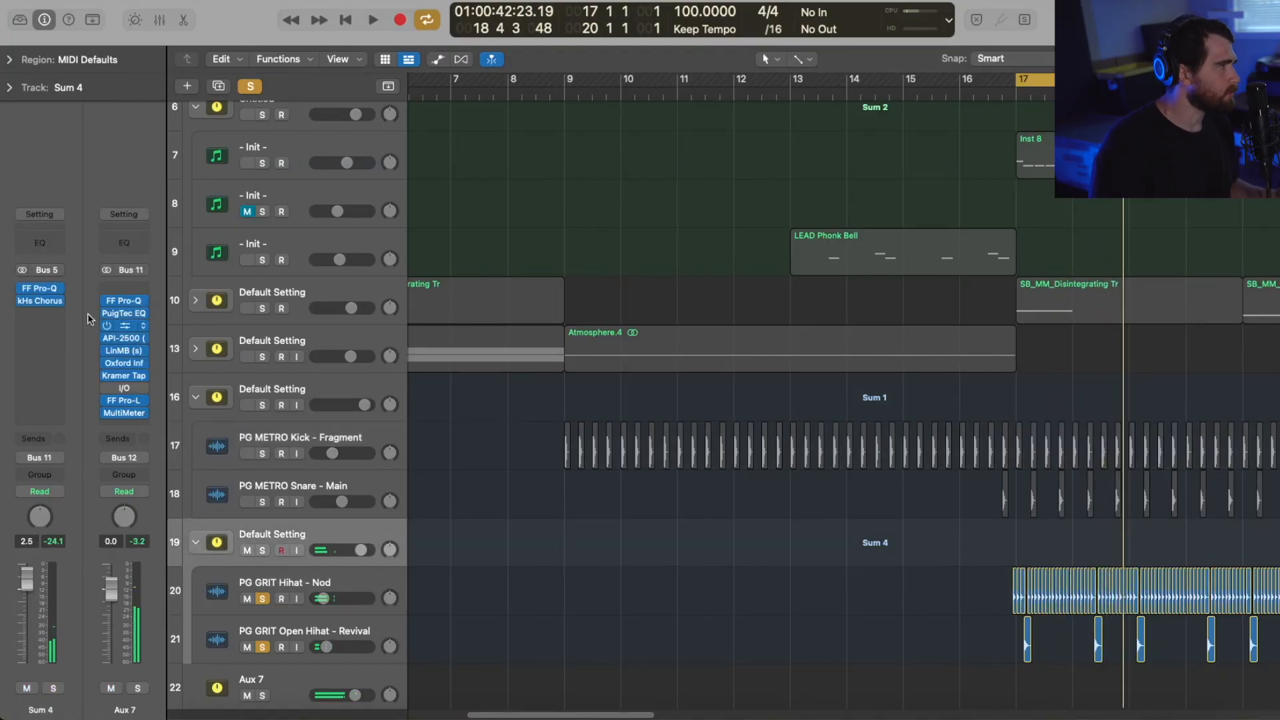
click(37, 304)
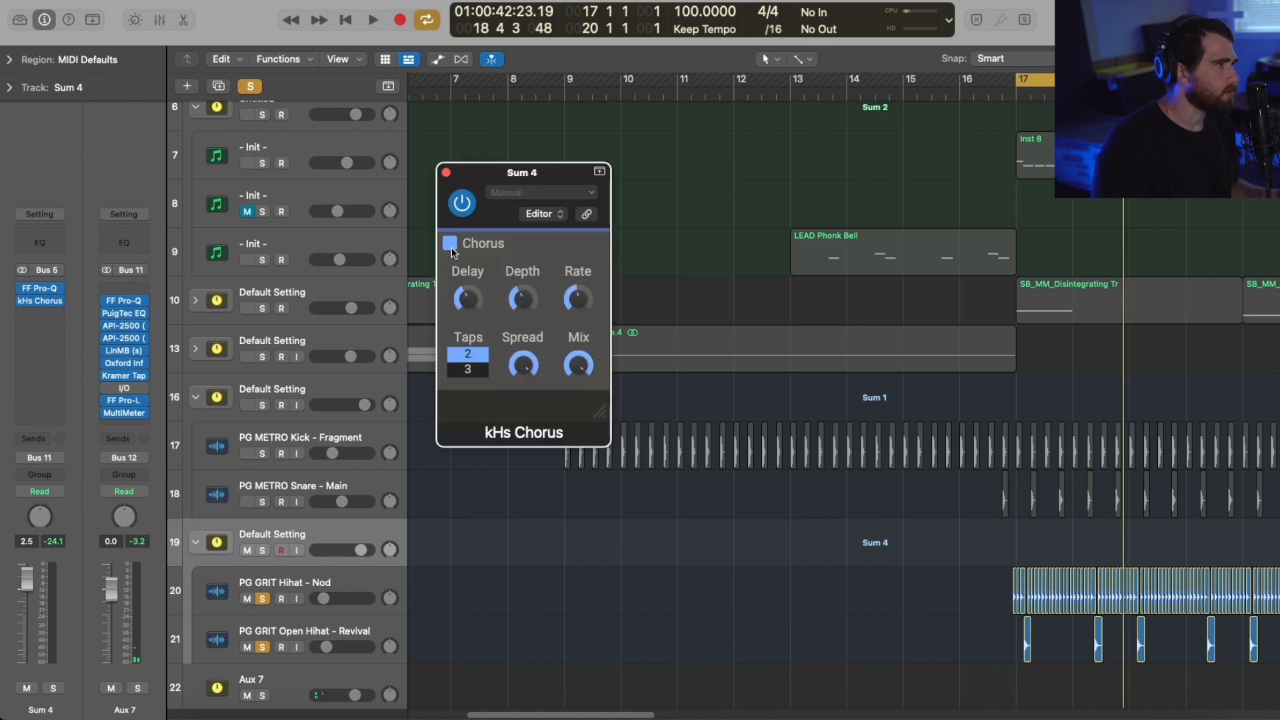
- Close kHs Chorus, clear the solo from both PG GRIT hi-hat tracks and show the whole arrangement
click(445, 174)
click(260, 602)
click(262, 647)
ctrl+alt+click(630, 565)
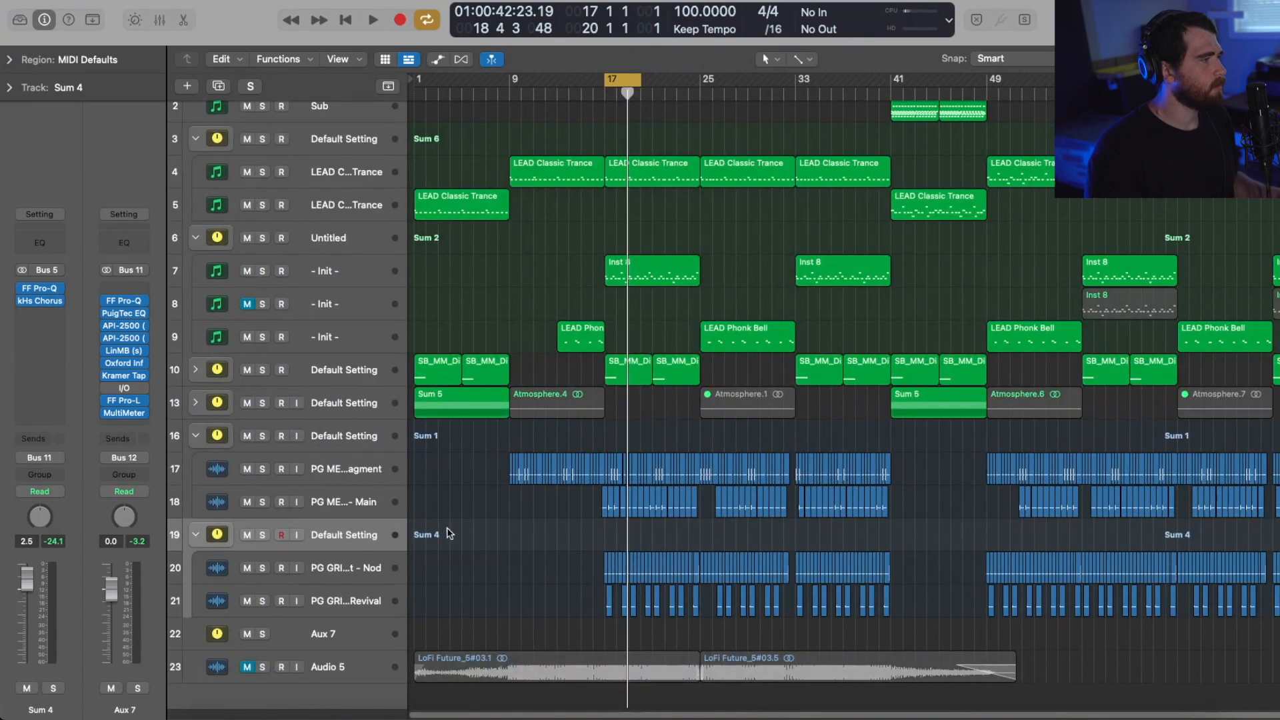
- Collapse track stacks 19, 16, 3 and 6, and name stack 3 Sum 6
click(197, 535)
click(196, 437)
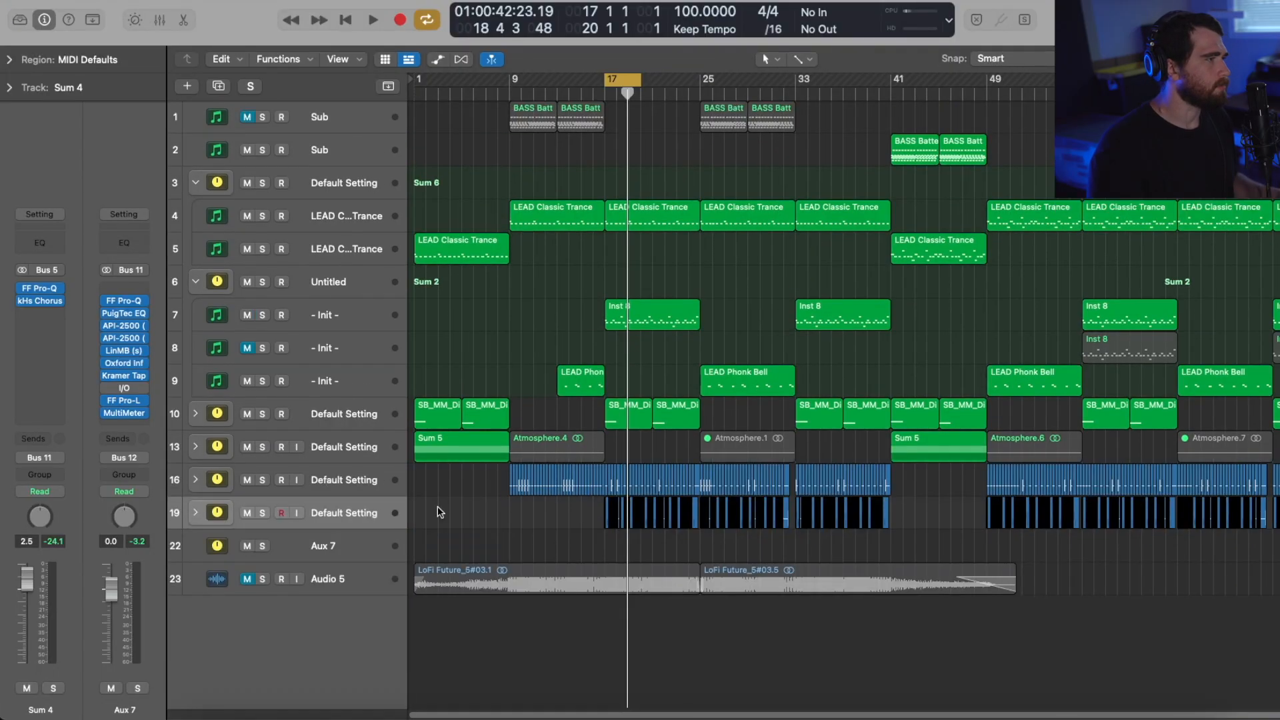
click(195, 184)
double_click(327, 183)
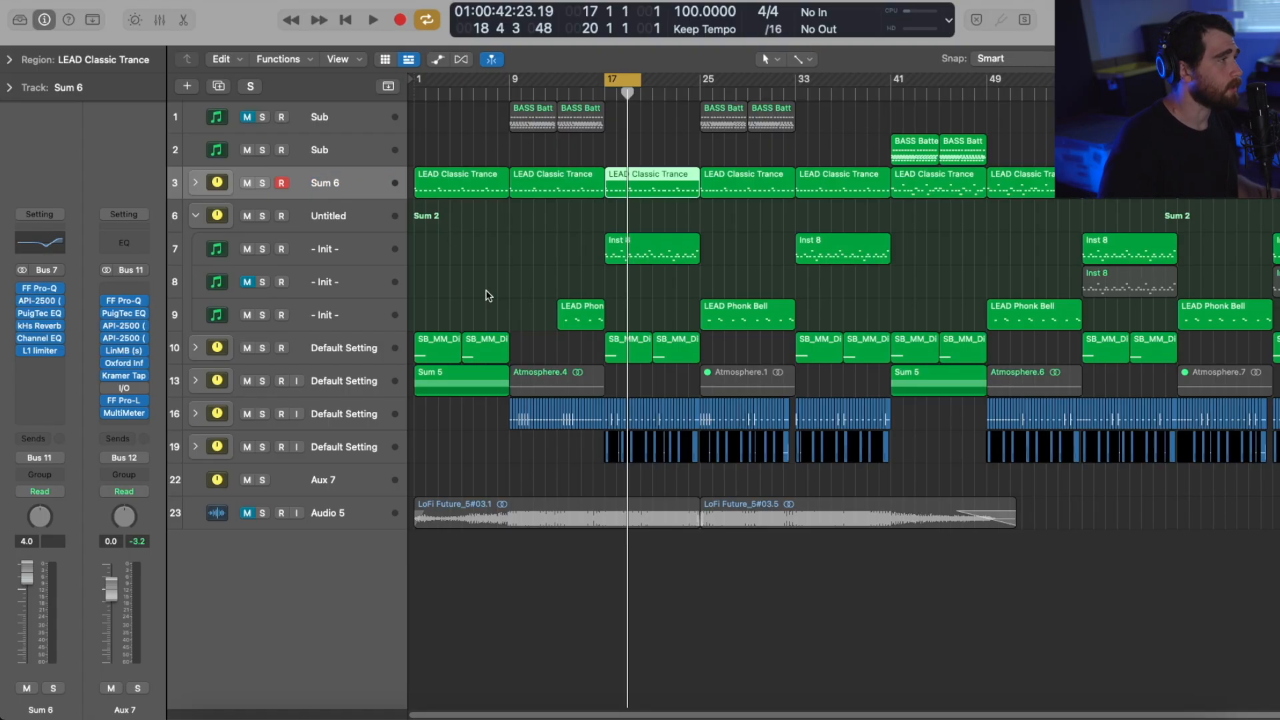
click(196, 216)
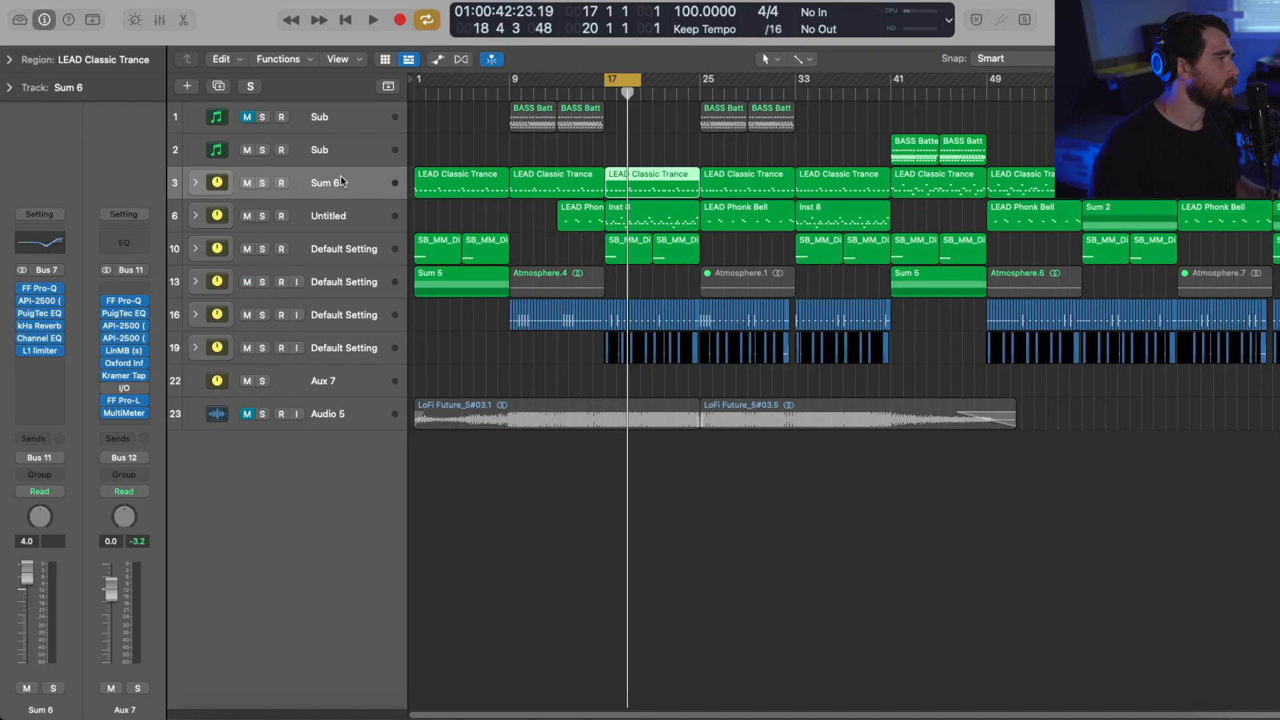
- Open FF Pro-Q on the Sum 6 stack, place its window beside the track list and play from bar 17
click(360, 312)
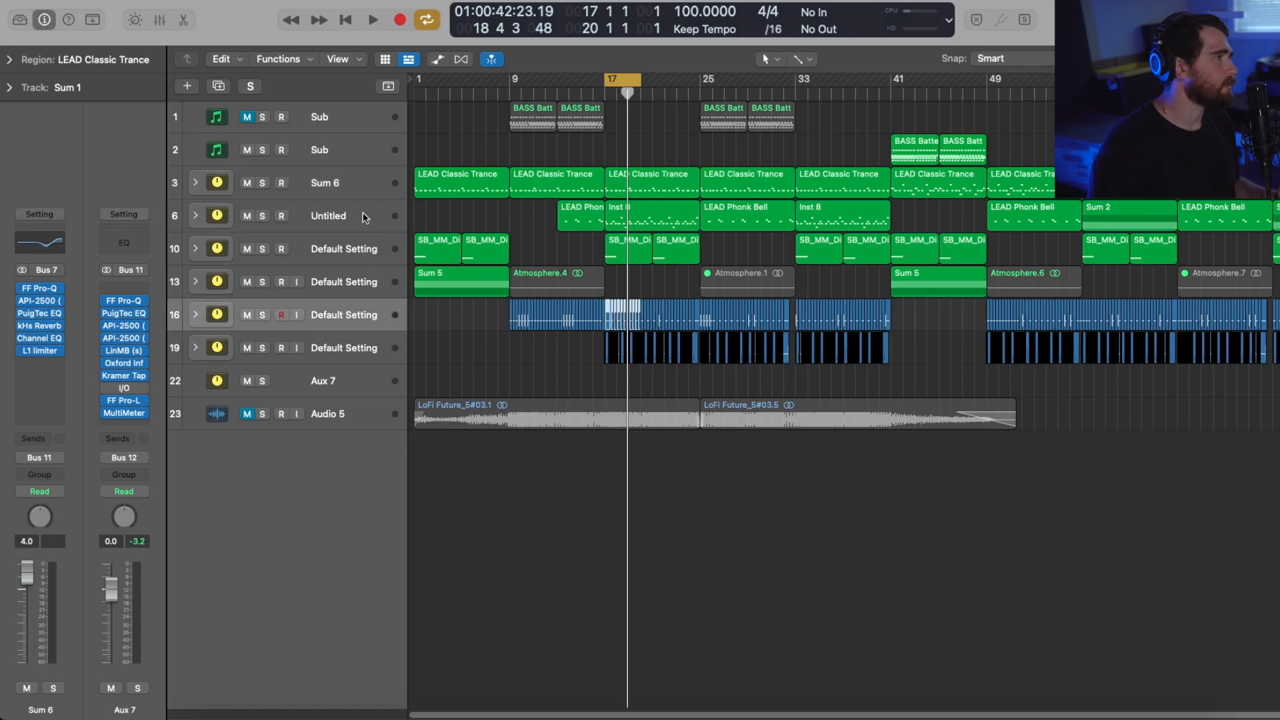
click(362, 190)
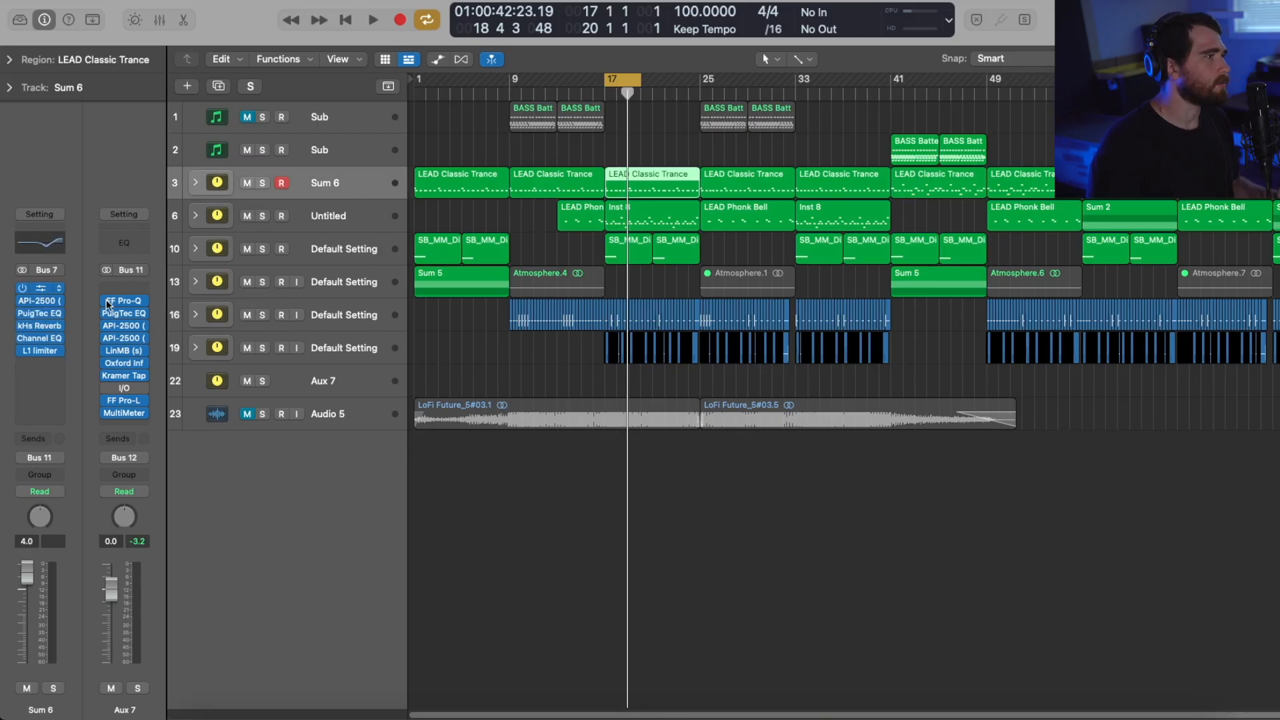
click(61, 294)
drag(747, 165, 933, 165)
key(space)
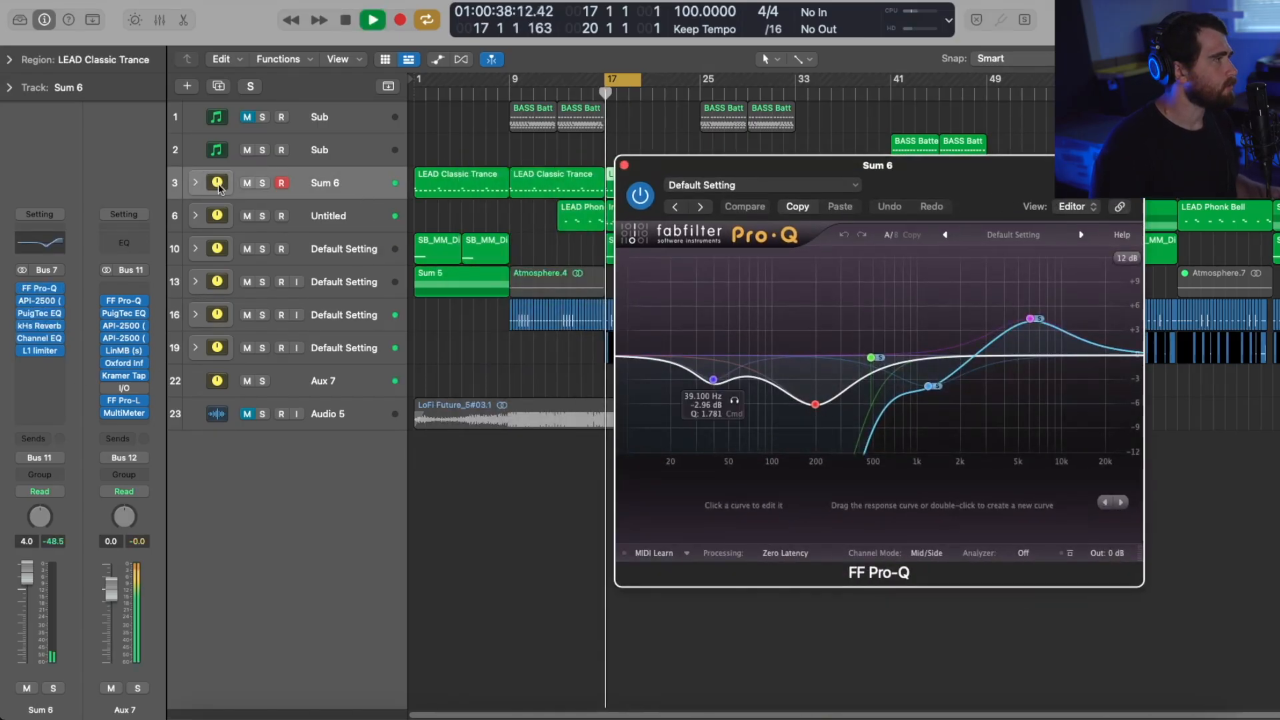
- Bypass all insert effects on Sum 6, solo the stack and re-enable only its FF Pro-Q for comparison
drag(23, 288, 24, 352)
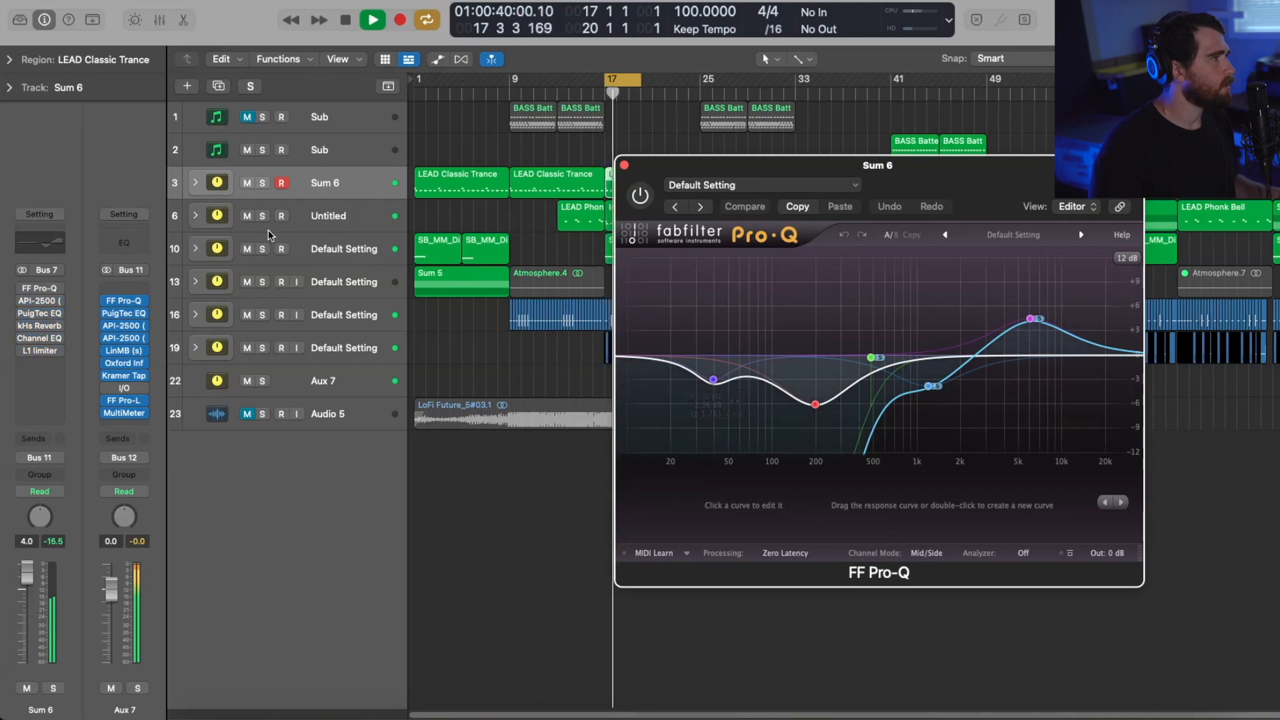
click(262, 183)
click(22, 290)
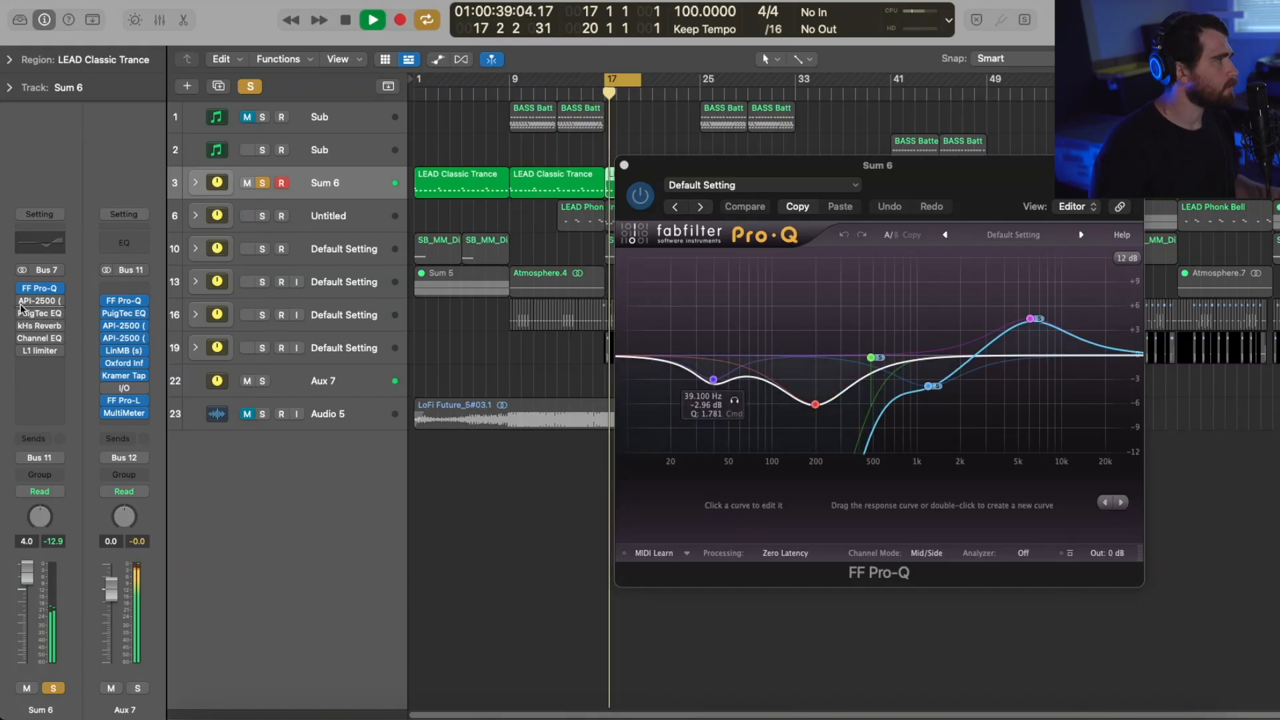
- Review the API-2500 and PuigTec EQP1A on Sum 6 during soloed playback, and close both plug-in windows
click(55, 301)
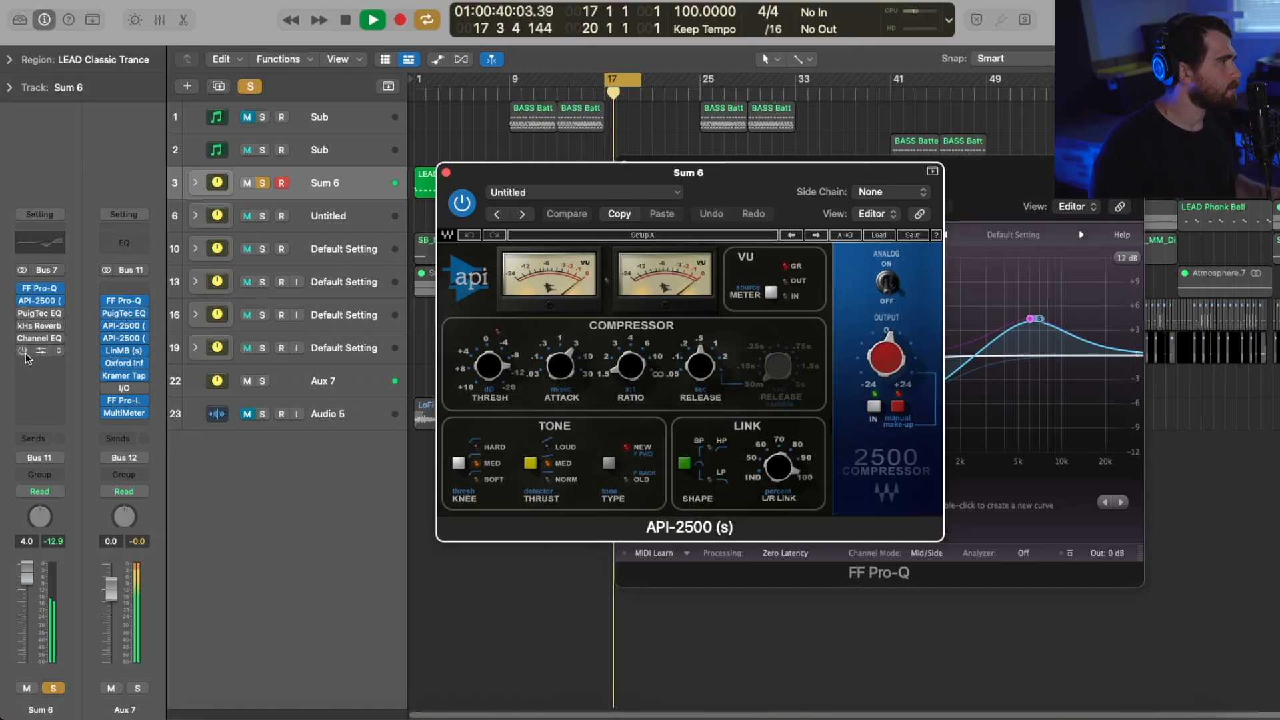
click(37, 313)
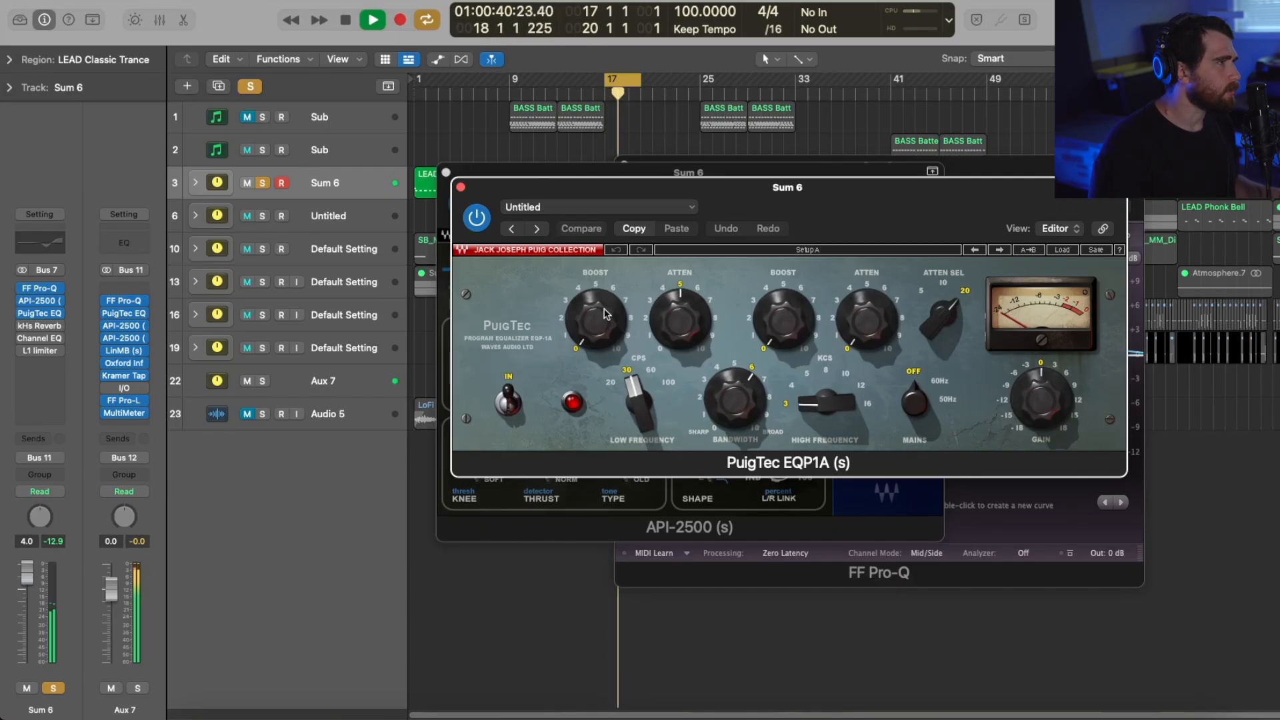
click(460, 187)
click(446, 173)
- Examine the kHs Reverb settings on Sum 6 while the soloed stack plays, and close the plug-in
mouse_move(22, 316)
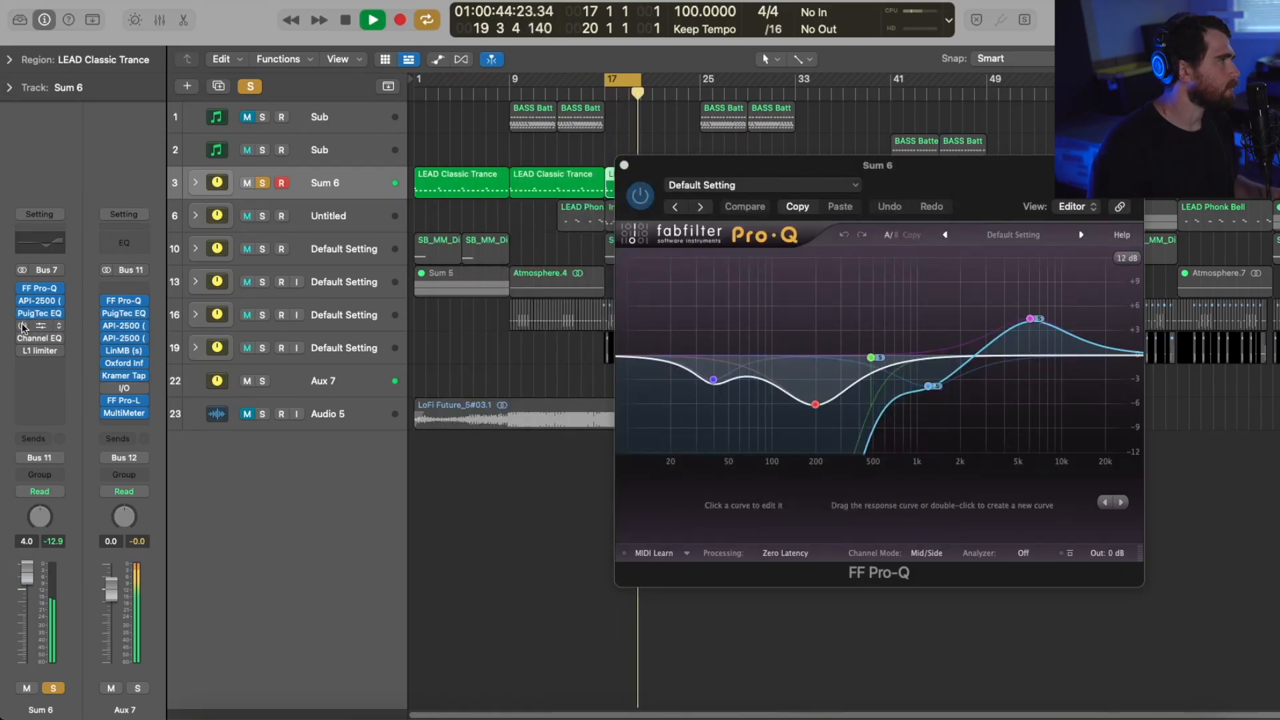
click(41, 327)
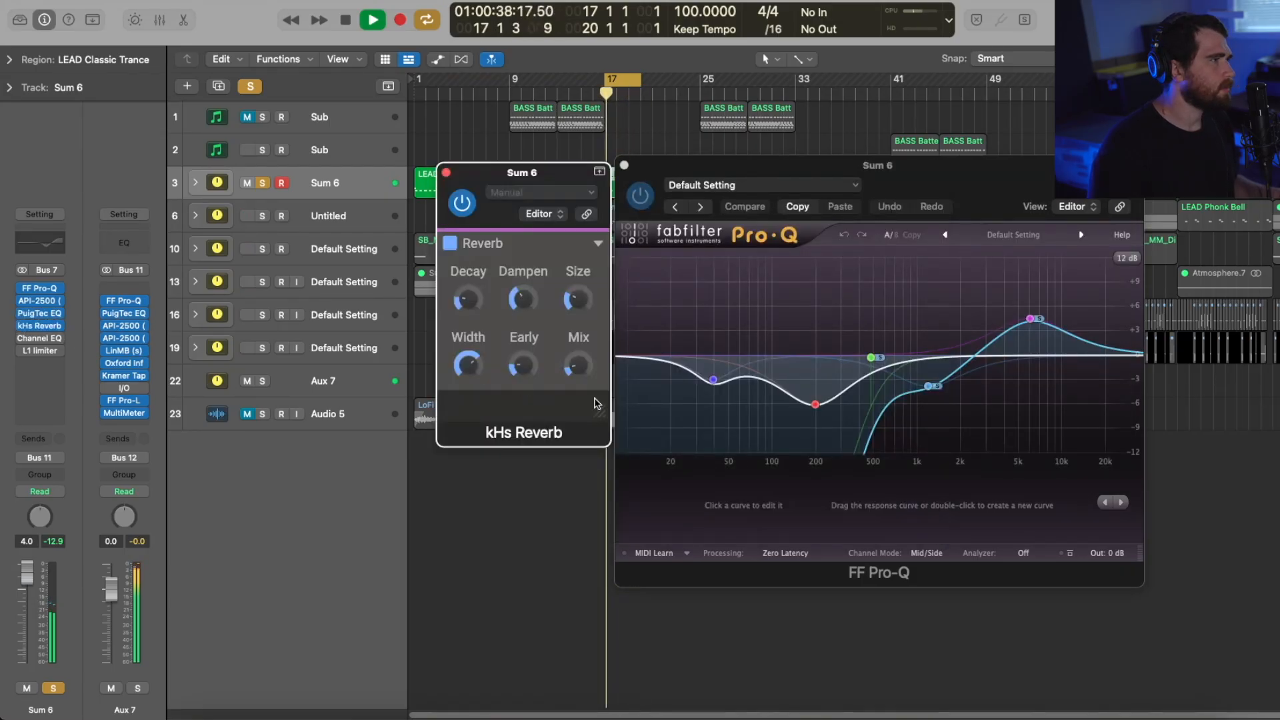
click(447, 174)
- Re-enable and review the Channel EQ and L1 limiter on Sum 6, and close all open plug-in windows
click(23, 340)
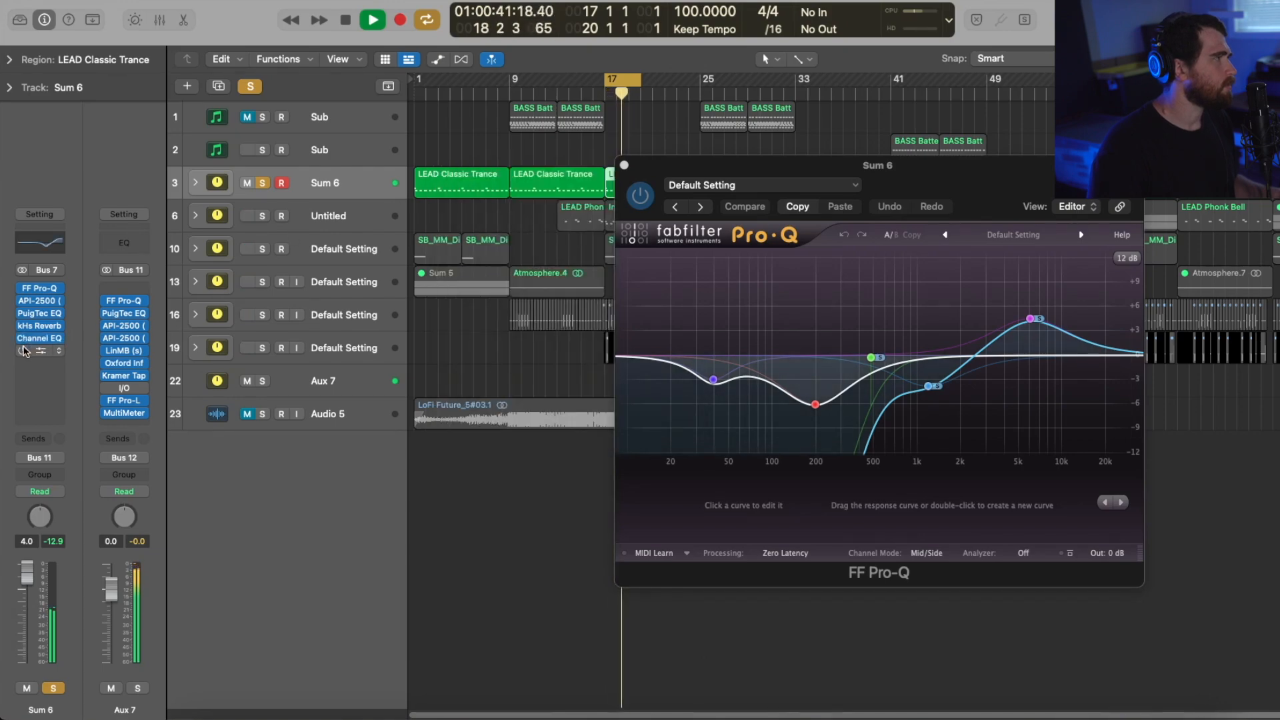
click(41, 341)
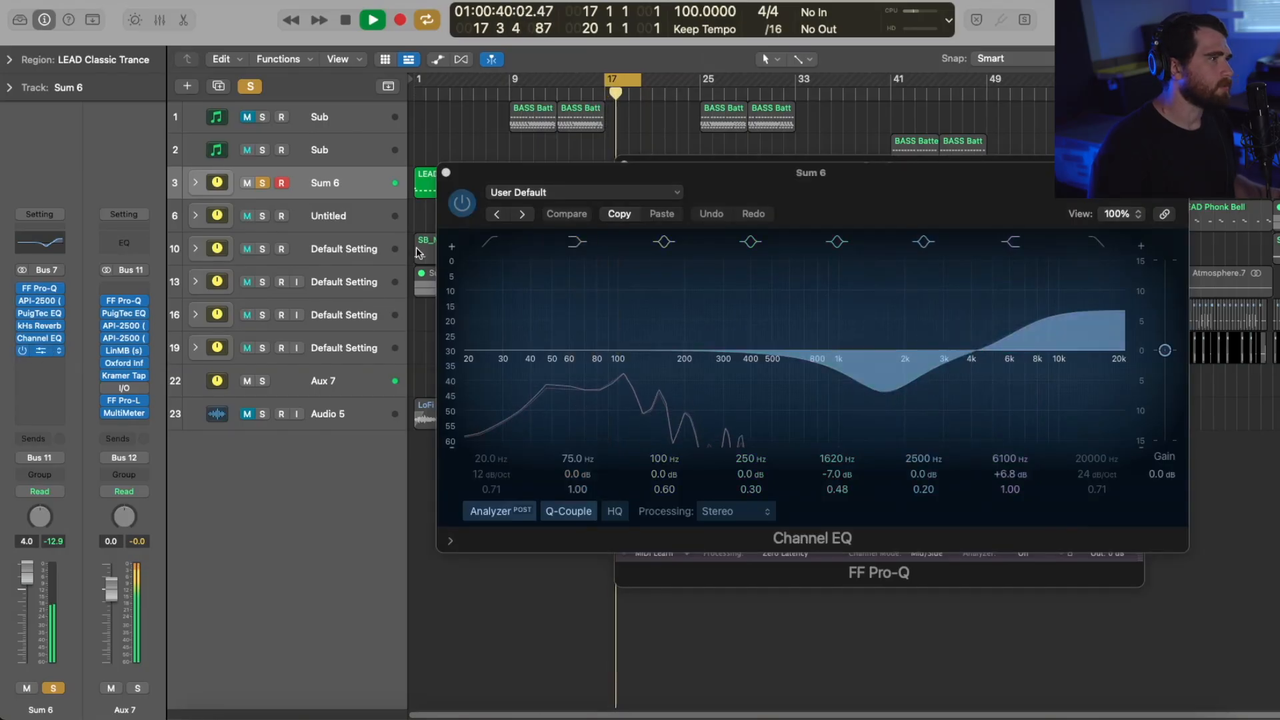
click(40, 351)
click(461, 187)
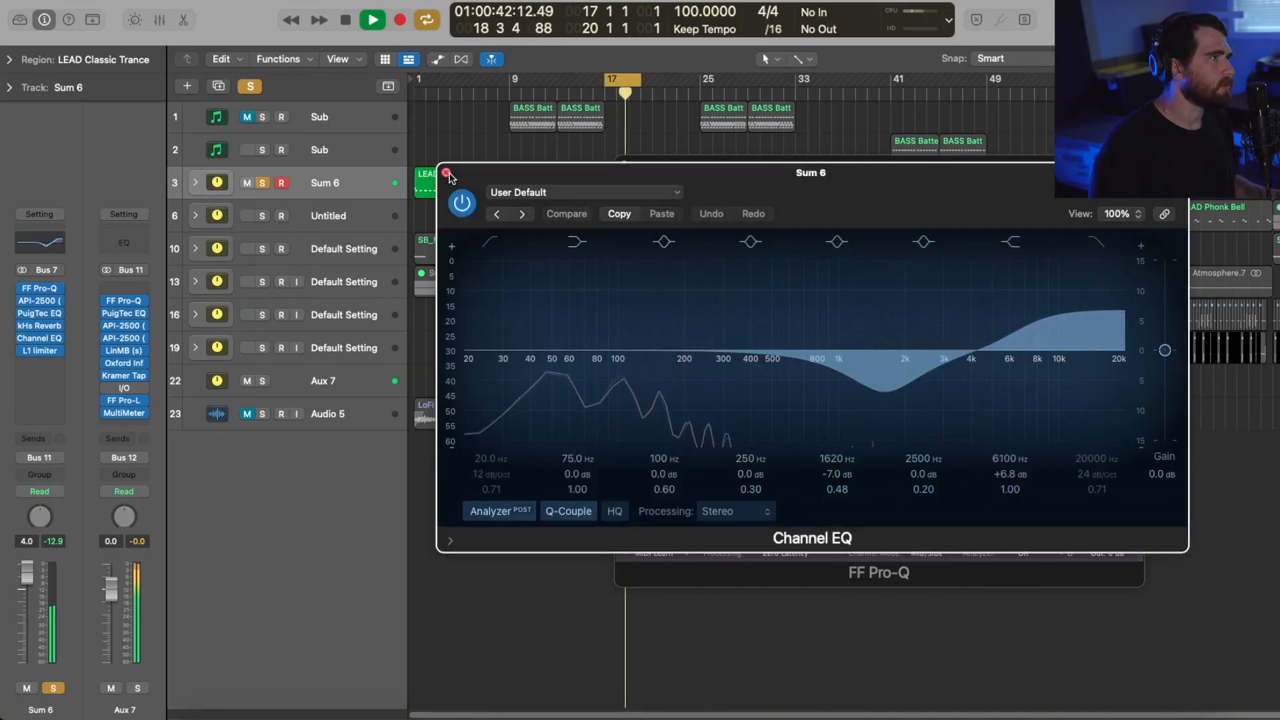
click(447, 173)
click(625, 165)
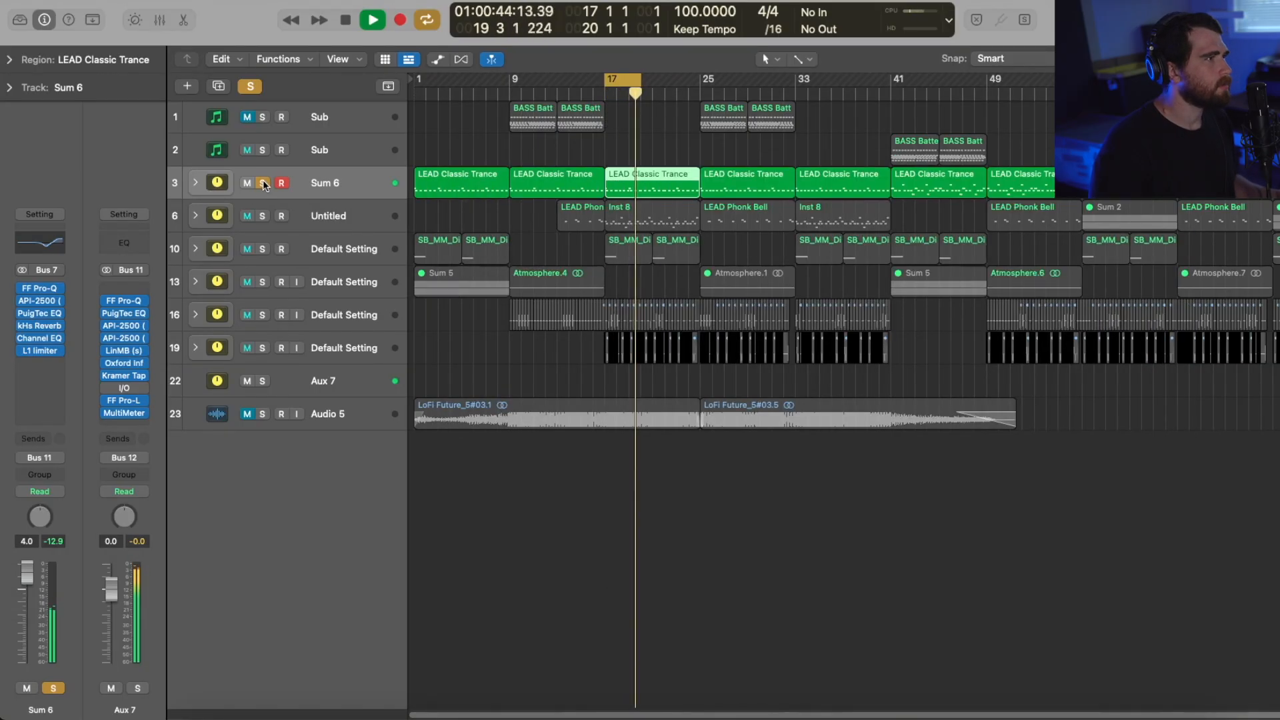
- Solo drum track stack 16, bypass its insert effects, re-enable its FF Pro-Q and stop playback
click(343, 316)
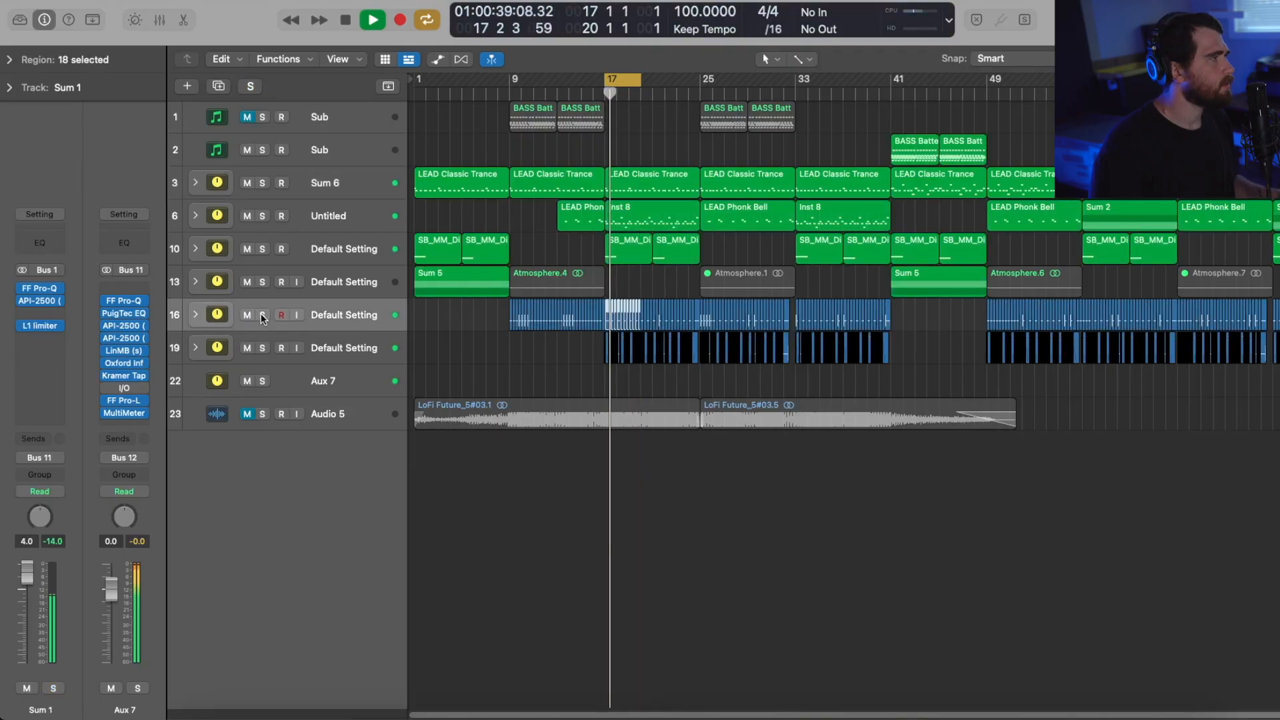
mouse_move(23, 293)
drag(23, 290, 24, 326)
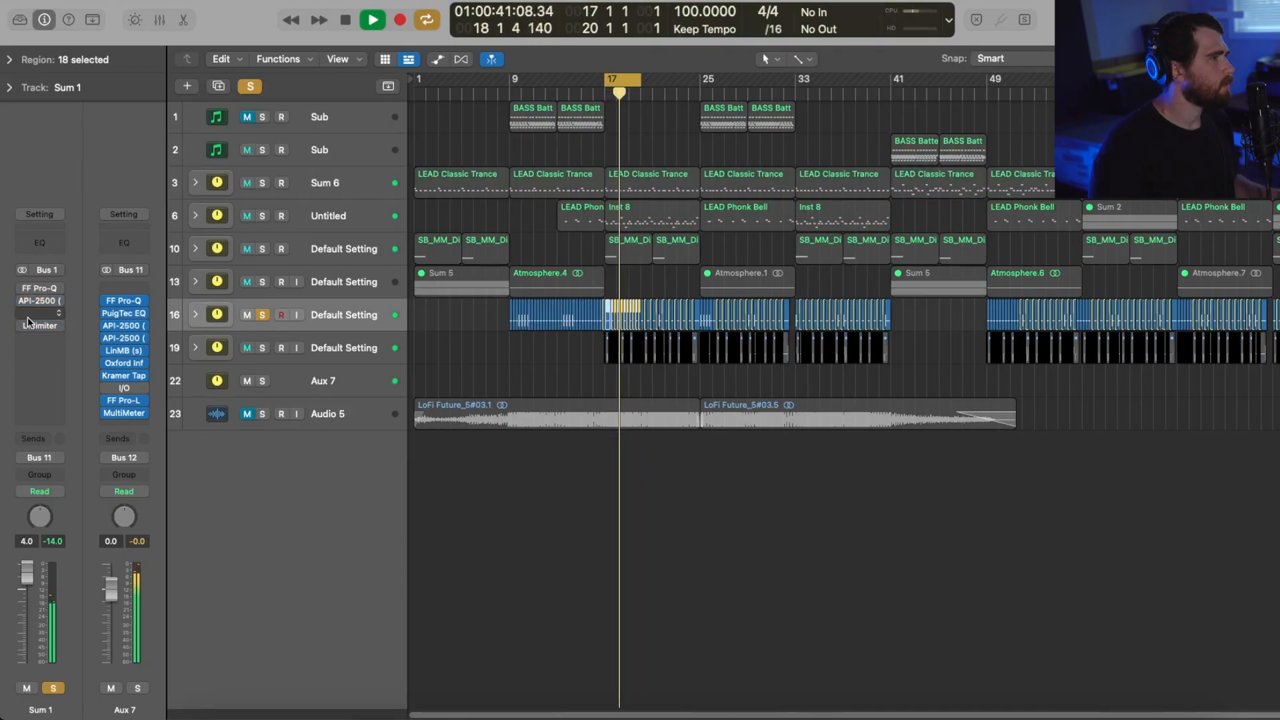
click(22, 289)
key(space)
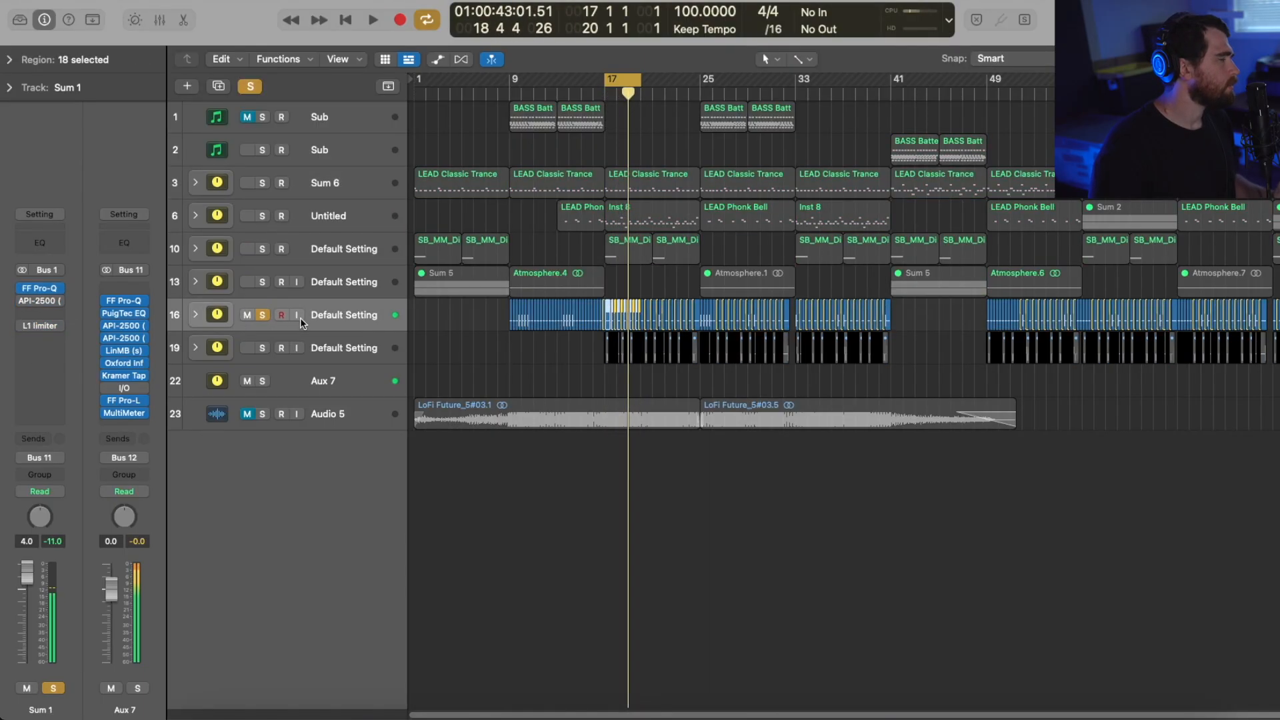
- Review the FF Pro-Q curve and the re-enabled API-2500 on track stack 16, and close both plug-ins
click(48, 292)
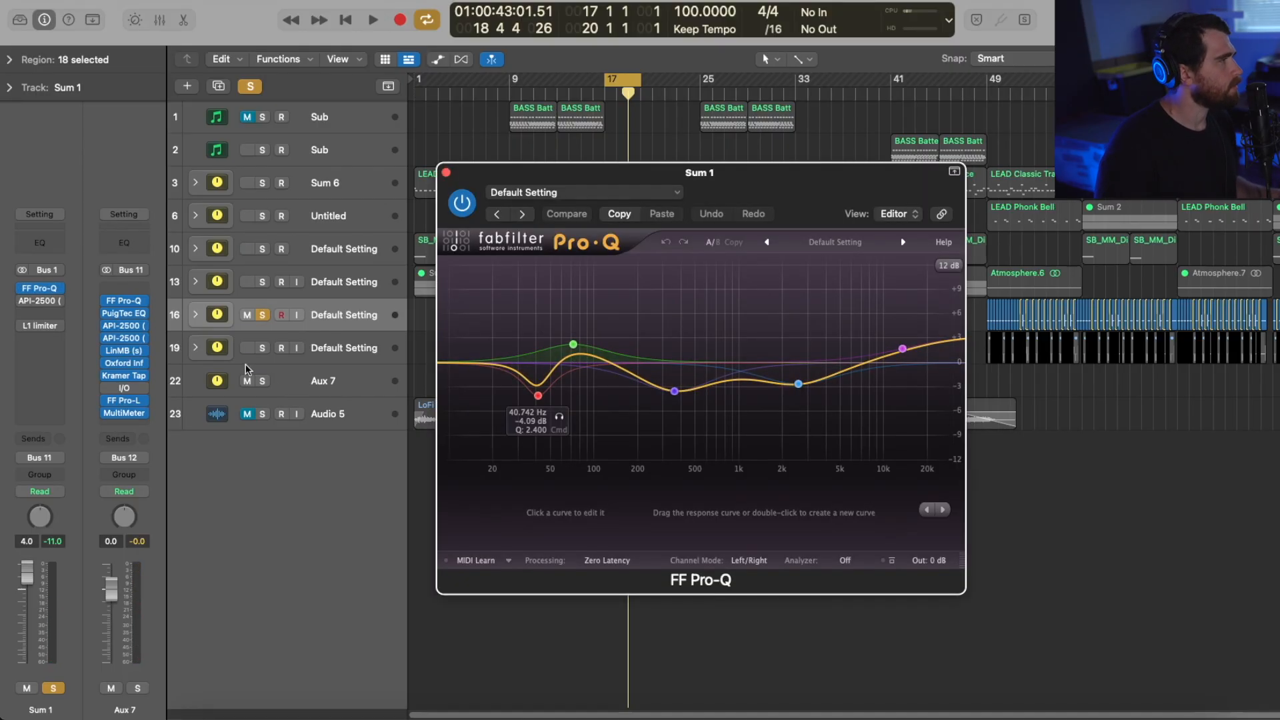
click(22, 302)
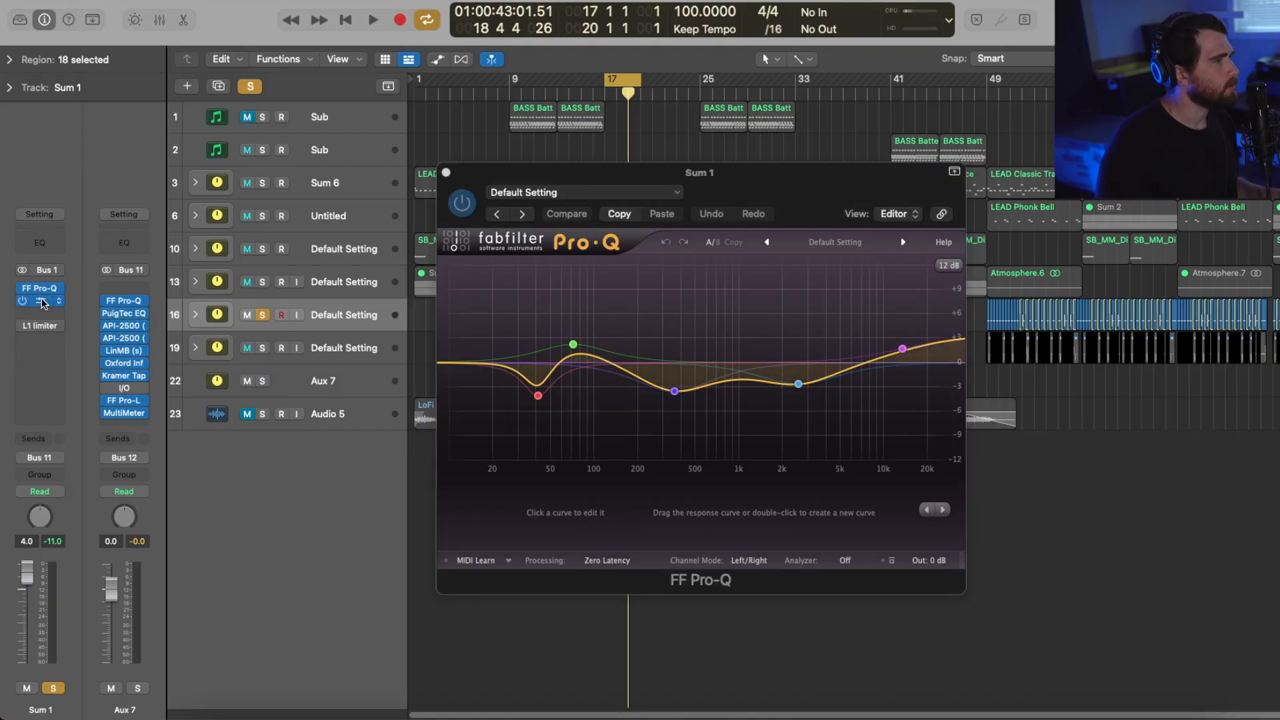
click(41, 301)
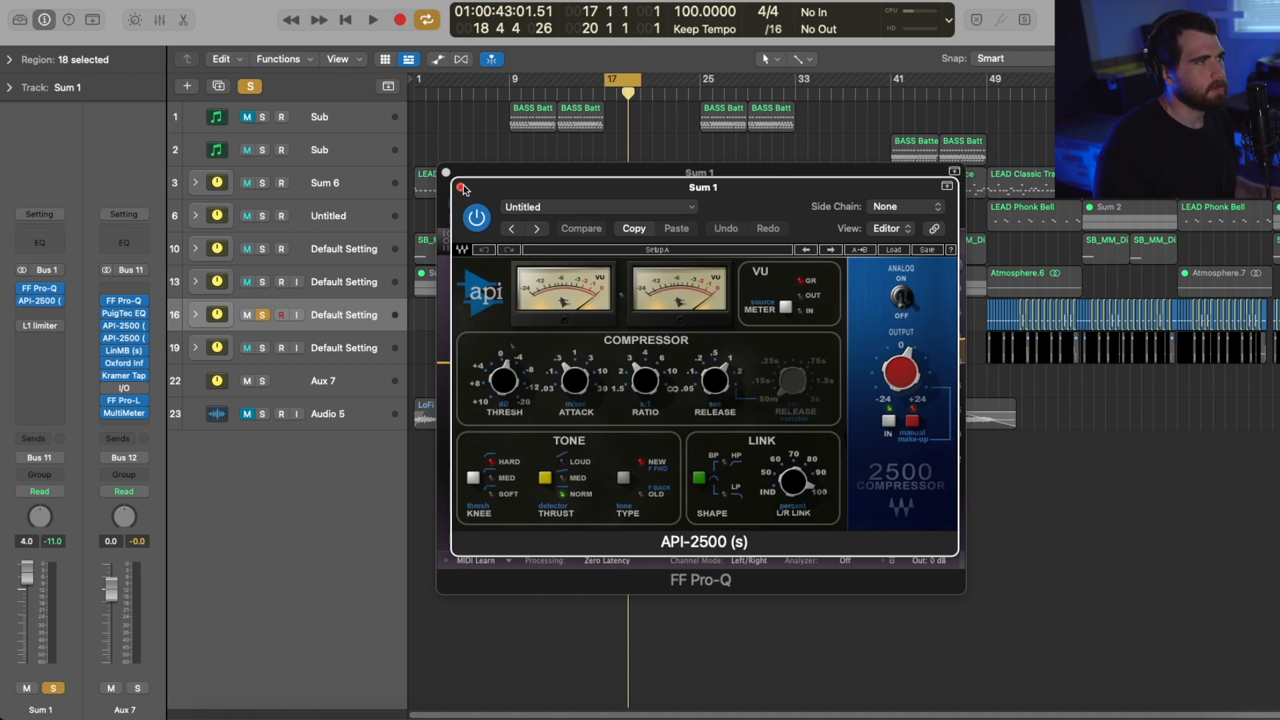
click(462, 187)
click(445, 173)
- Re-enable the L1 limiter on track stack 16, clear the stack's solo and deselect its regions
click(25, 325)
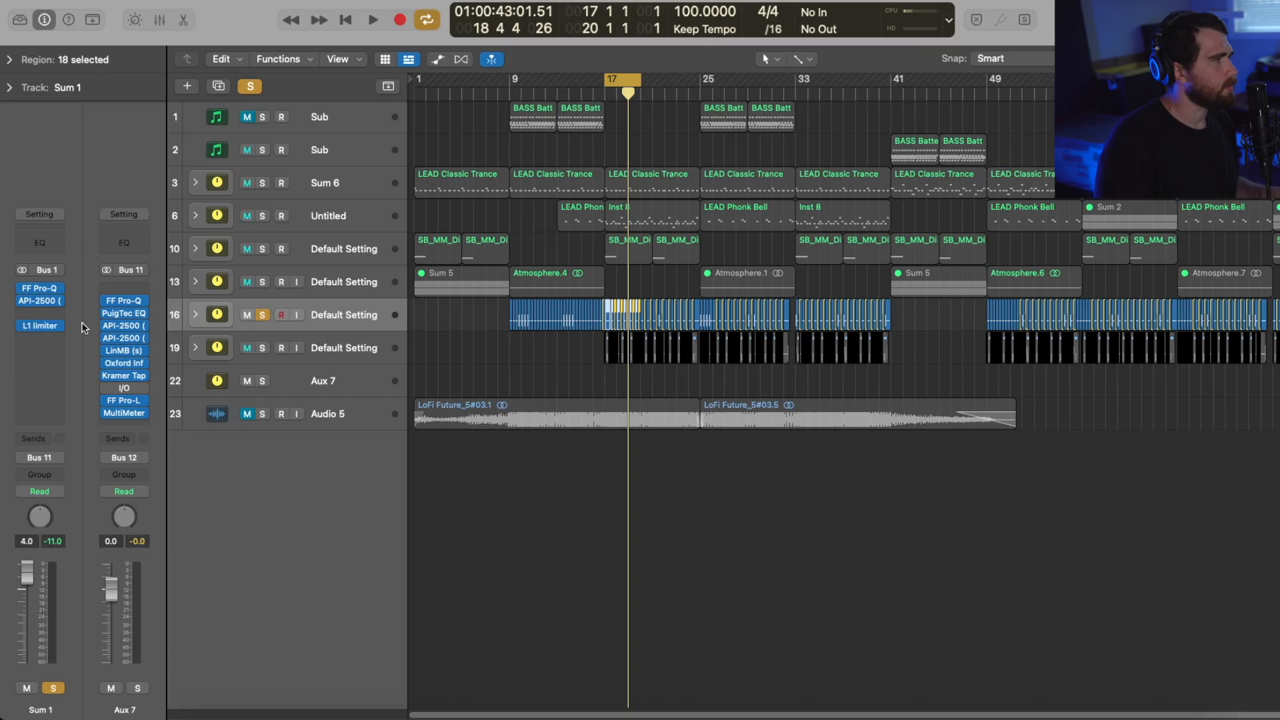
click(260, 317)
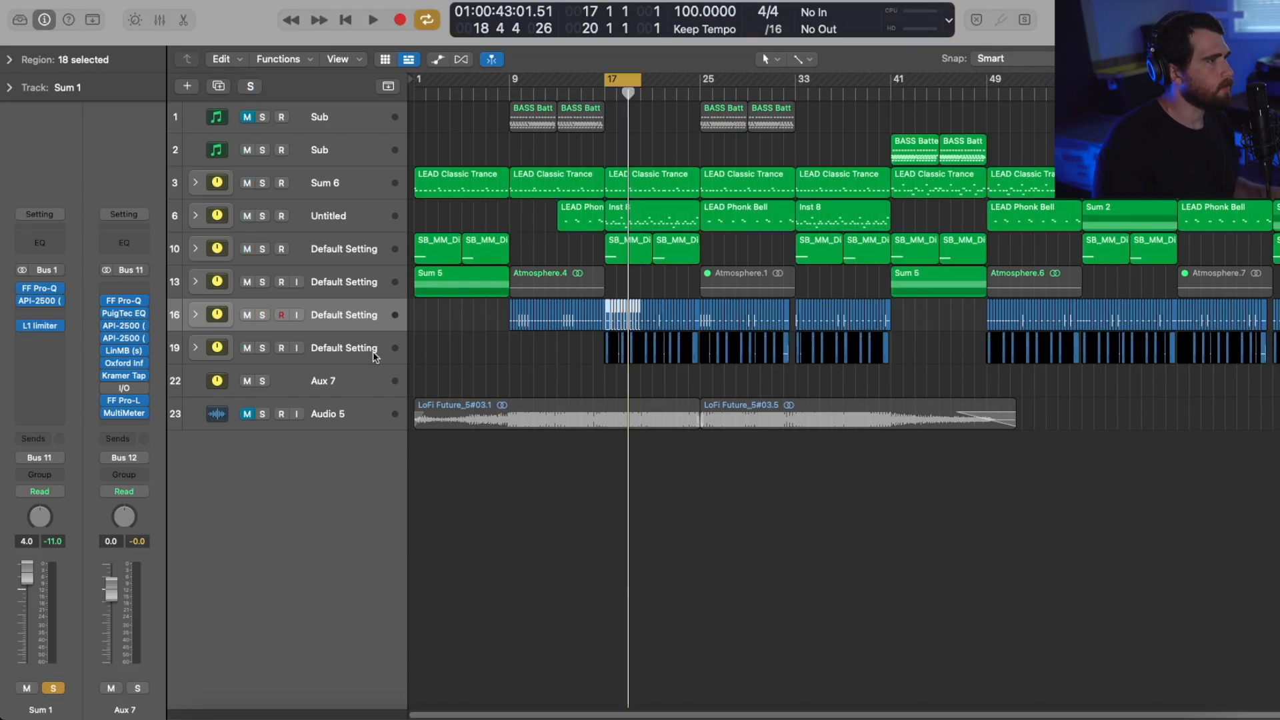
click(497, 369)
- Play the full mix from bar 17, turn off cycle mode and stop playback
key(space)
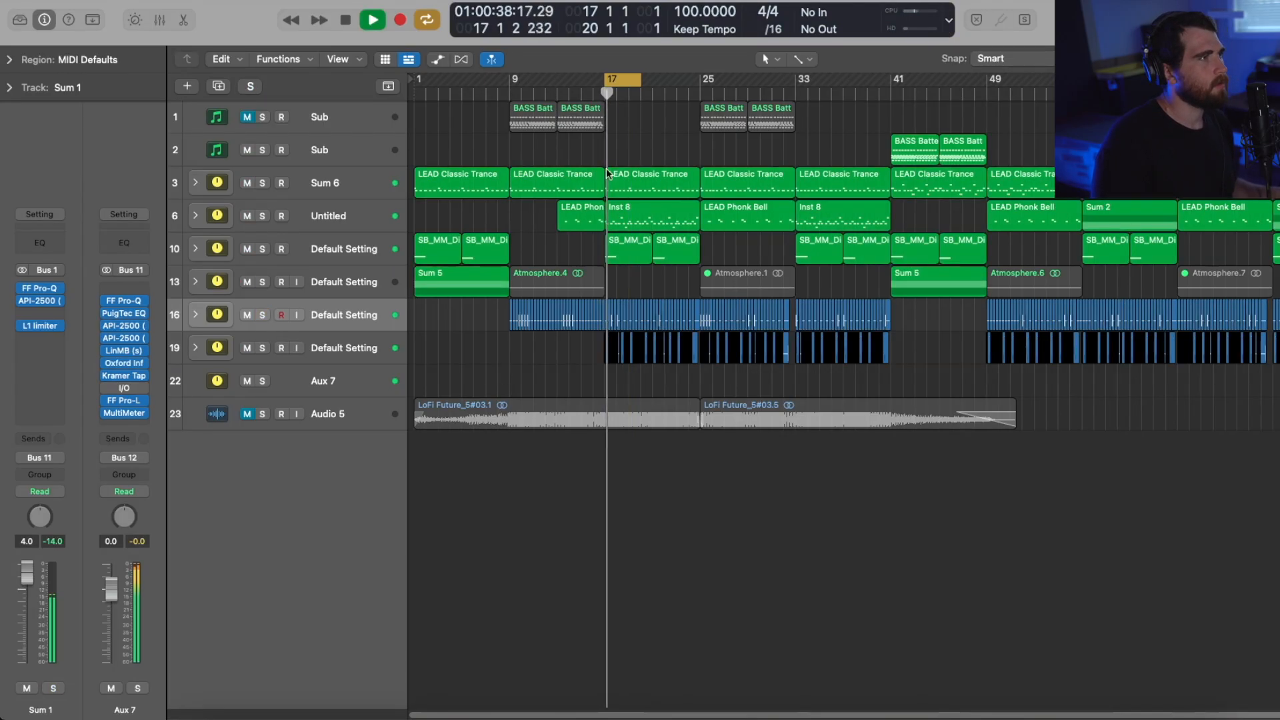
key(c)
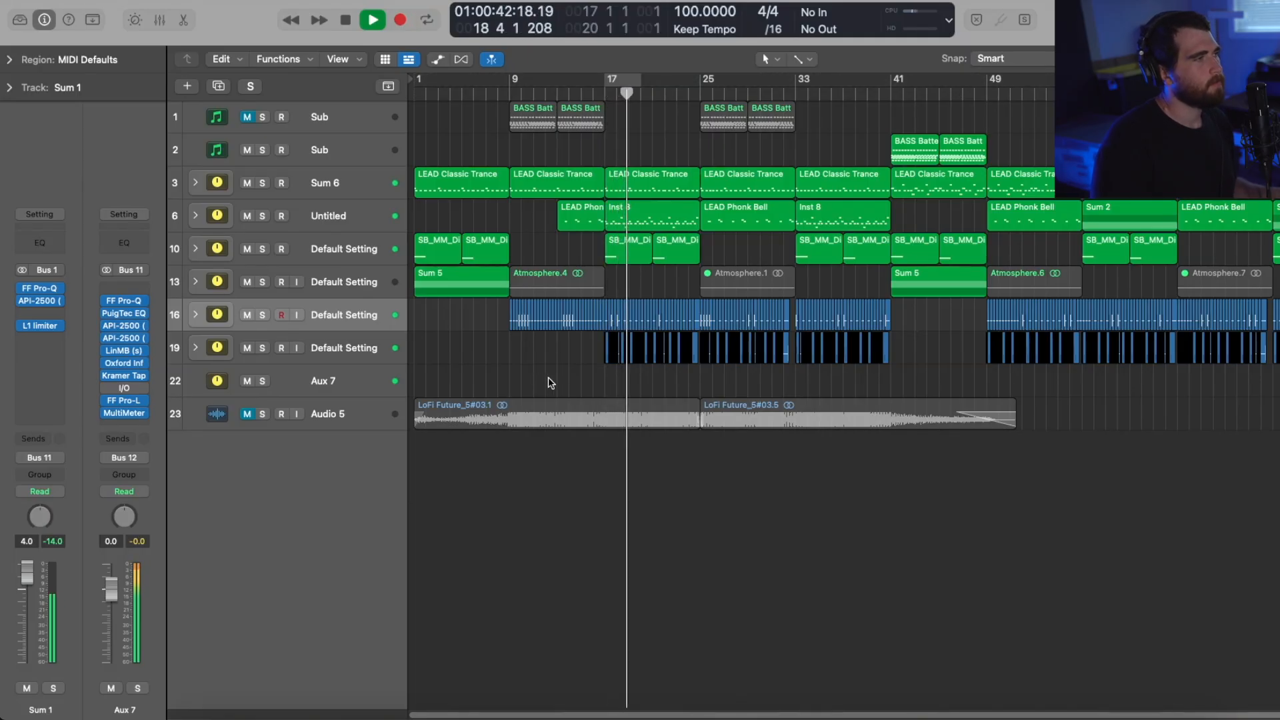
key(space)
- Expand track stack 6, look through its Inst 8 and LEAD Phonk Bell tracks and regions, and collapse it again
click(364, 215)
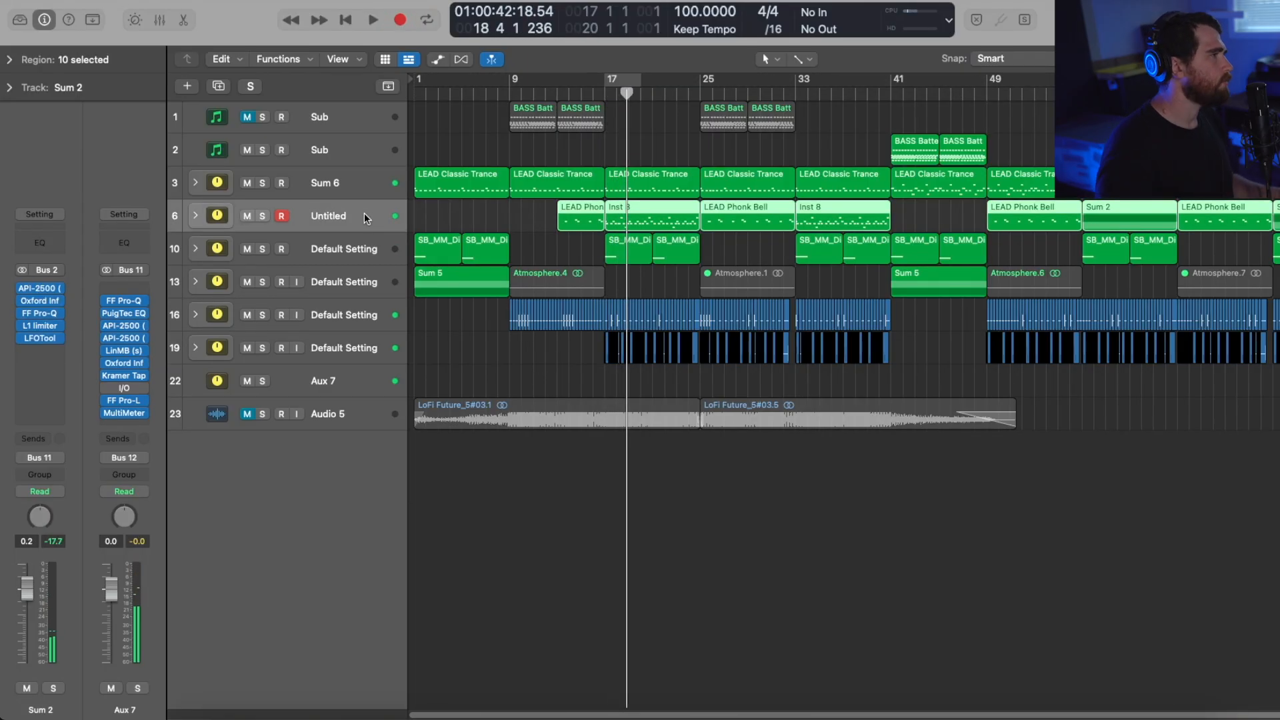
click(195, 215)
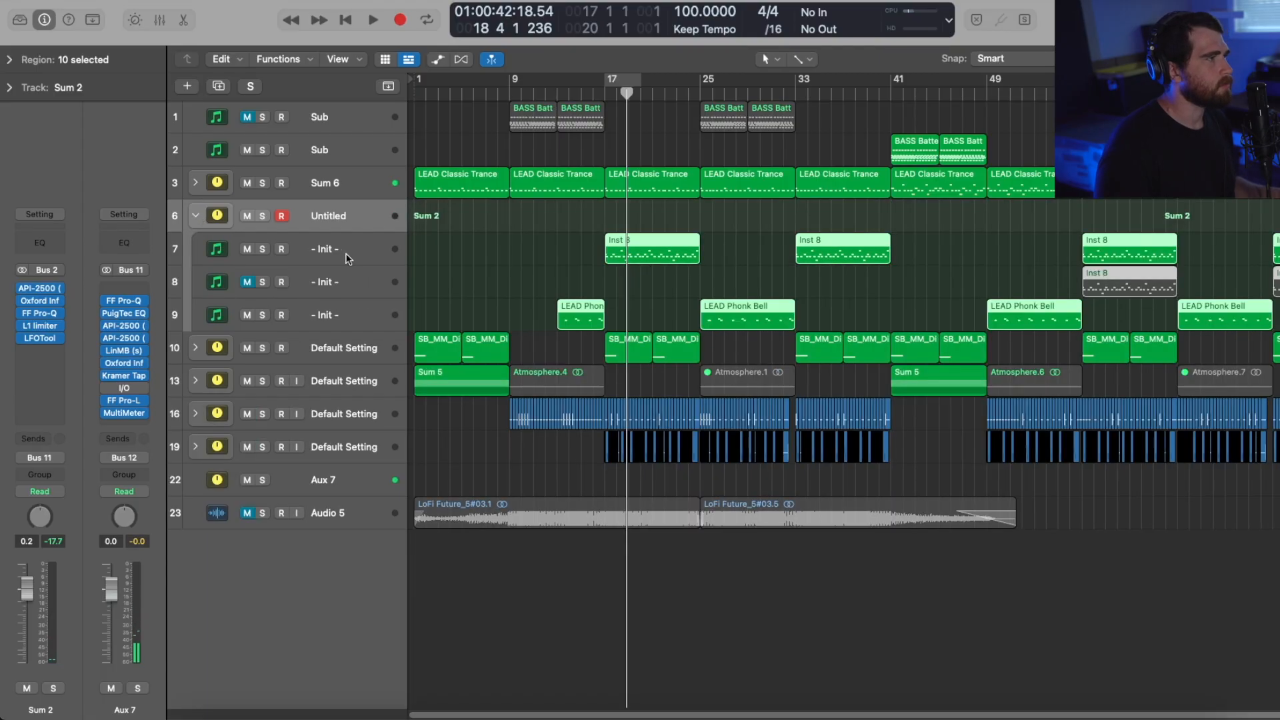
click(345, 252)
click(348, 311)
click(357, 250)
drag(520, 258, 946, 243)
drag(535, 320, 713, 306)
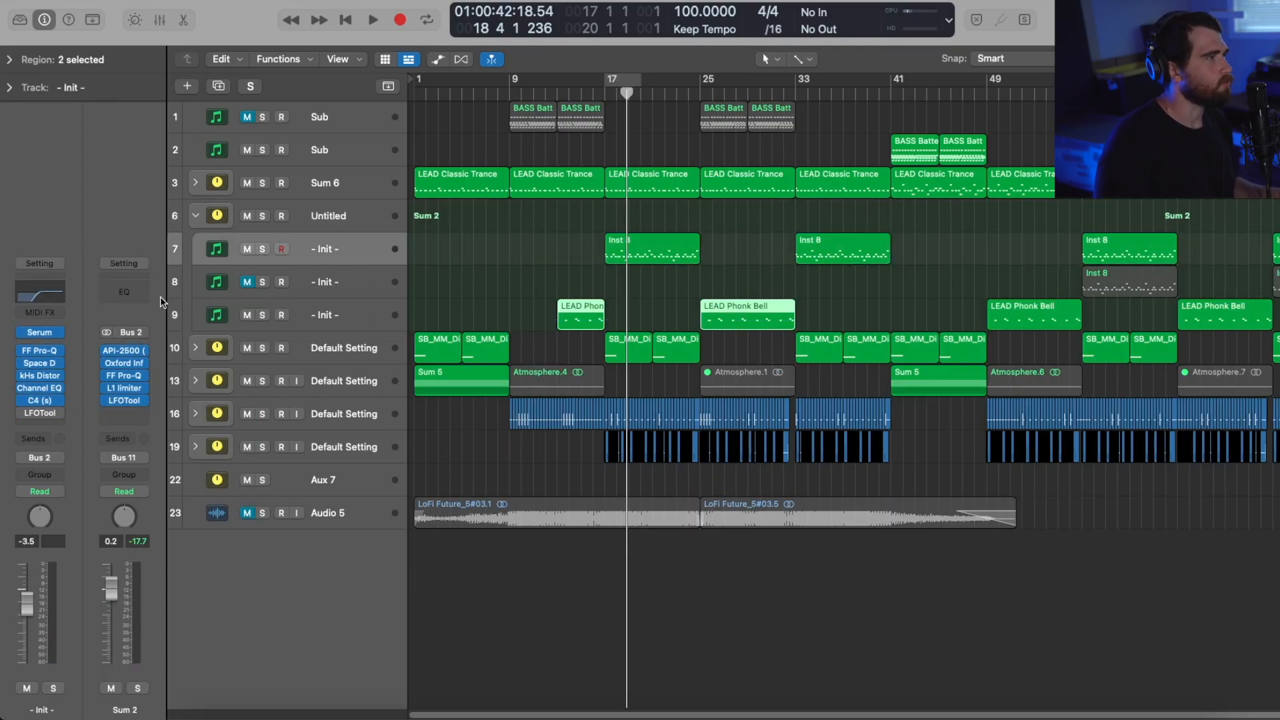
click(305, 220)
click(195, 216)
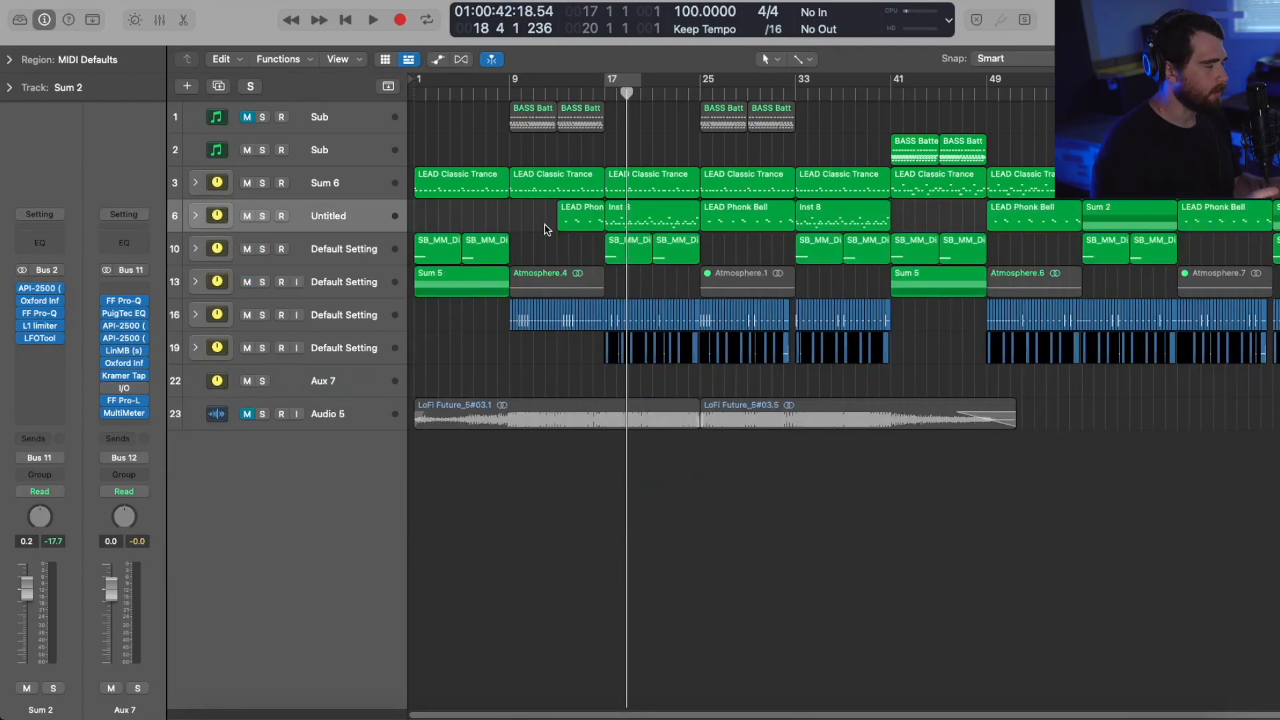
- Open the API-2500 on track stack 6 and set the cycle range to bars 17 through 25
click(48, 290)
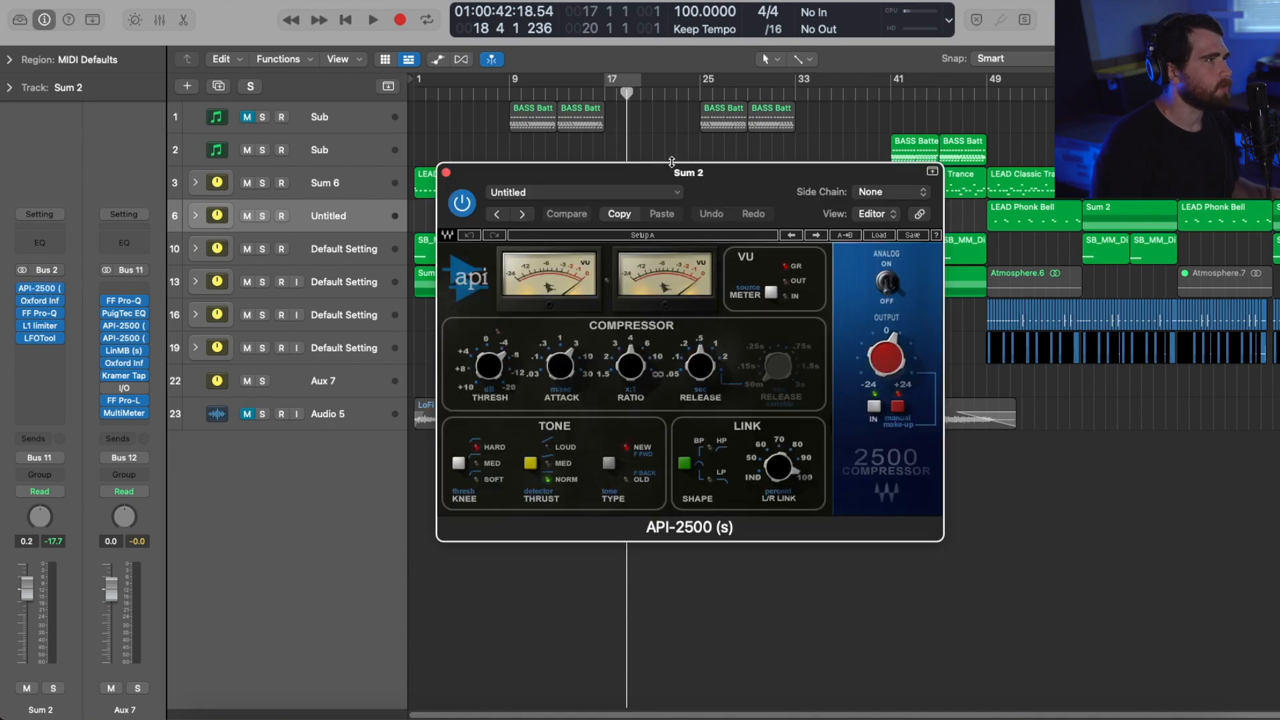
drag(656, 178, 1112, 348)
drag(624, 86, 699, 86)
drag(1193, 363, 958, 254)
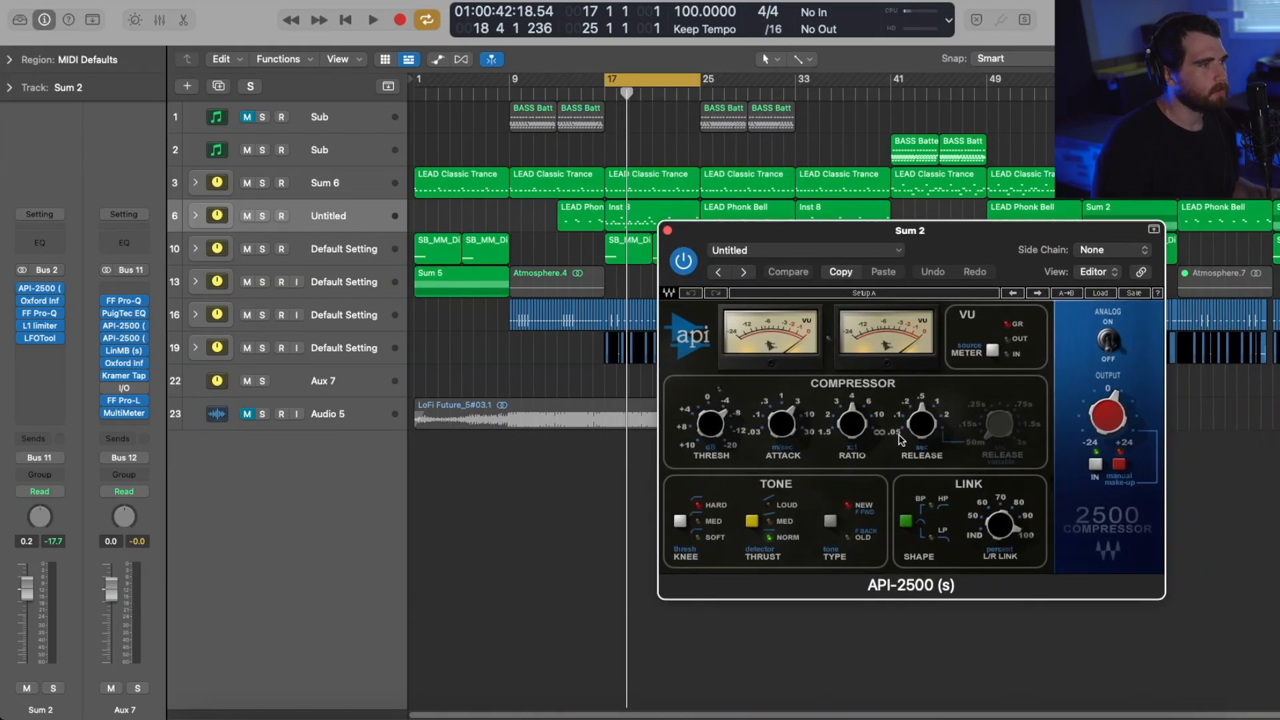
- Play the cycle from bar 17 while viewing track stack 6's Oxford Inflator and Pro-Q, stop playback and check its L1 limiter
key(space)
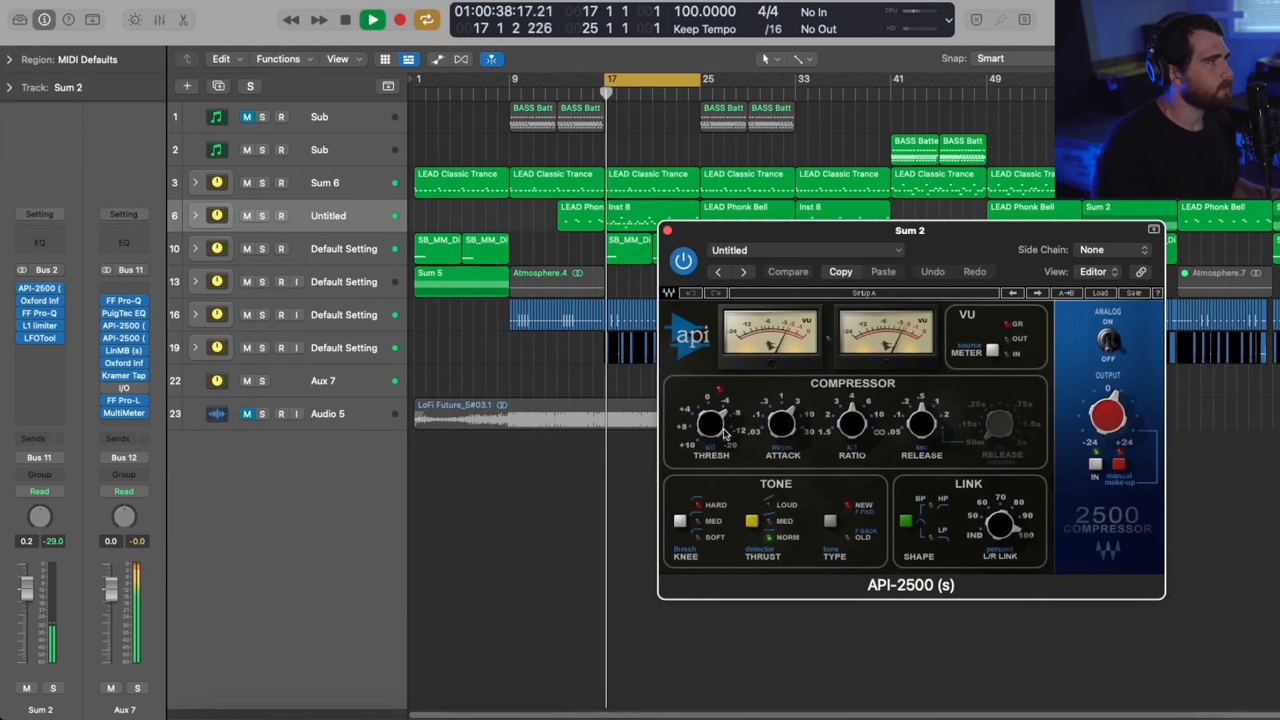
click(45, 303)
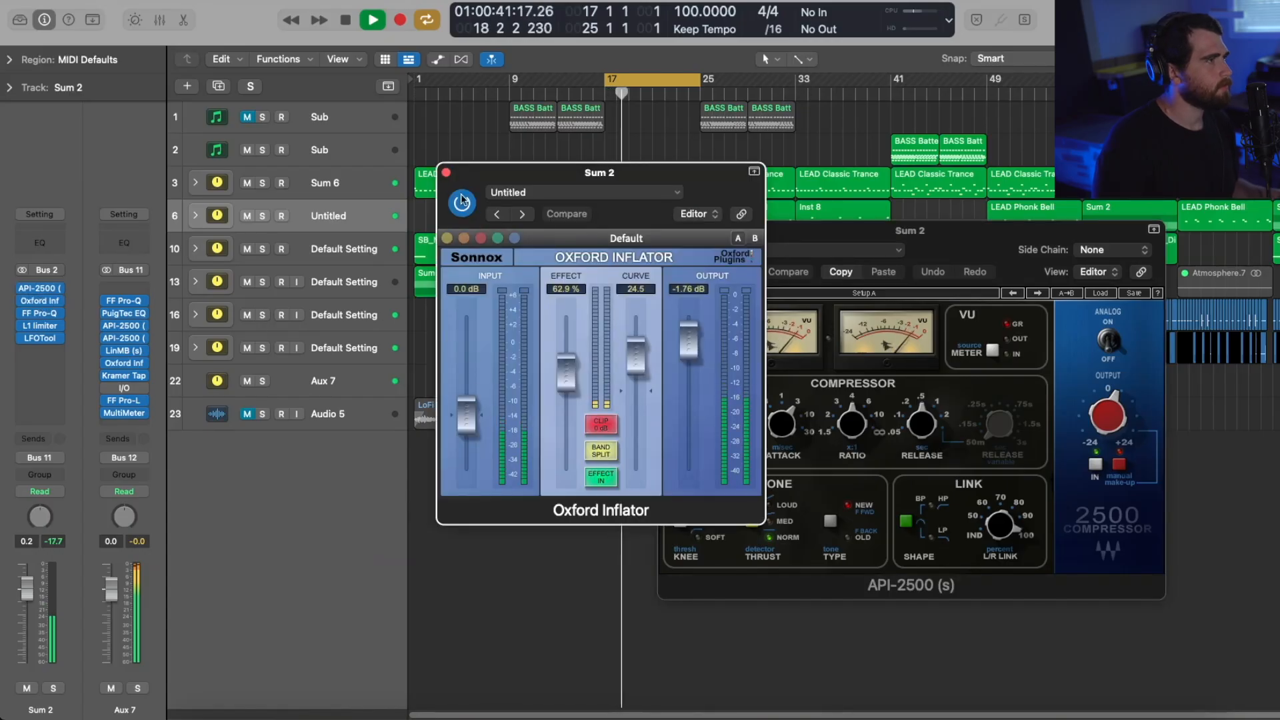
click(445, 172)
click(40, 313)
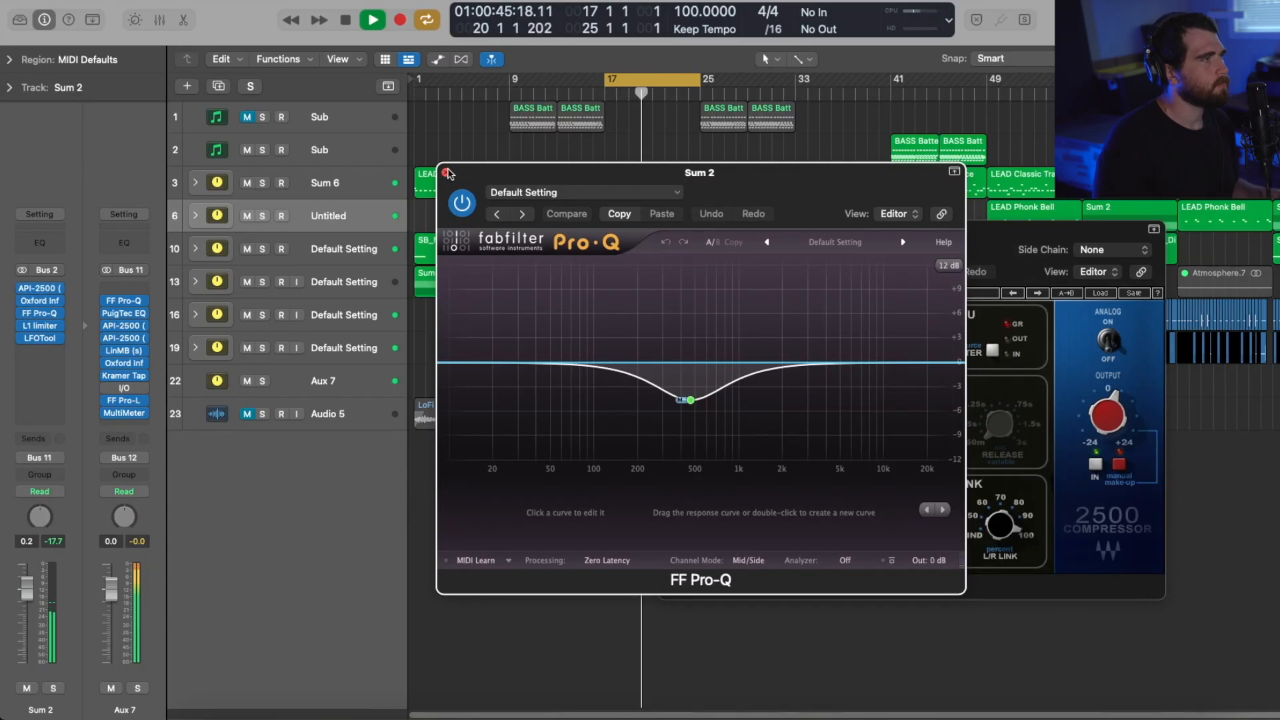
click(446, 172)
key(space)
click(40, 327)
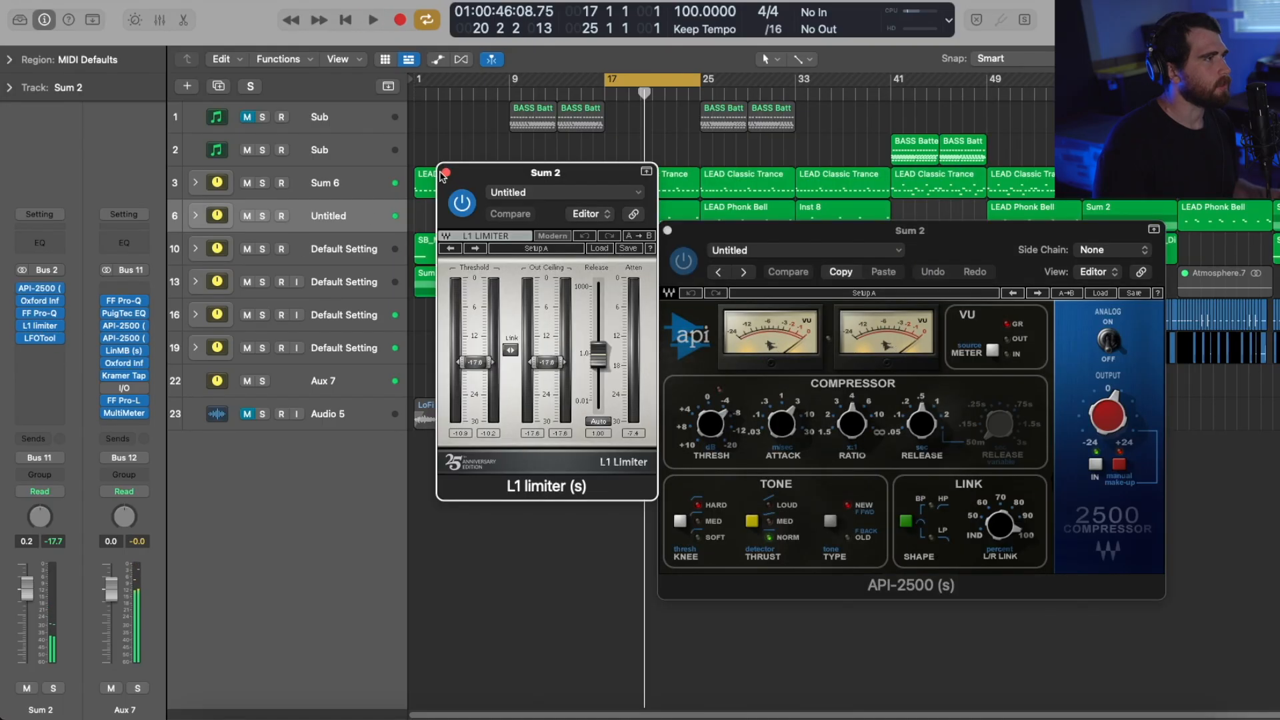
click(446, 173)
- Reopen the Pro-Q on track stack 6 and play the cycle with track stacks 3 and 6 soloed
click(51, 315)
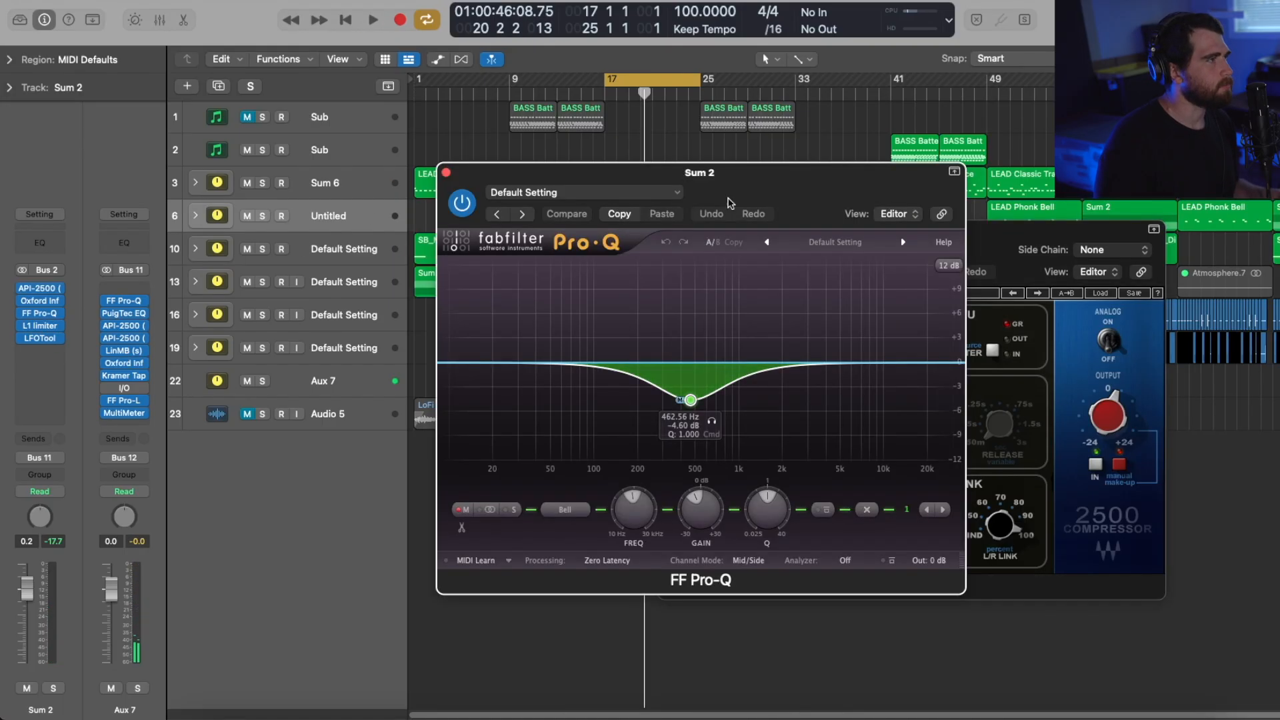
drag(736, 175, 889, 174)
click(262, 183)
click(323, 182)
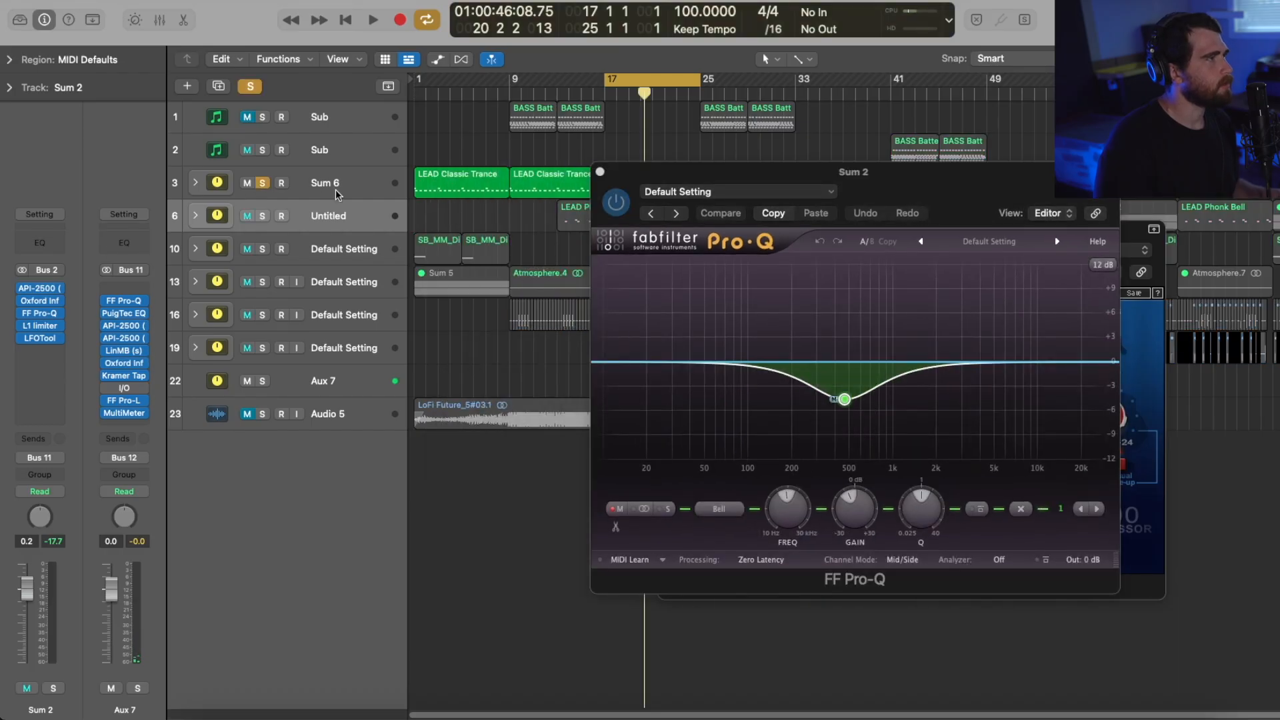
key(space)
click(264, 215)
click(333, 220)
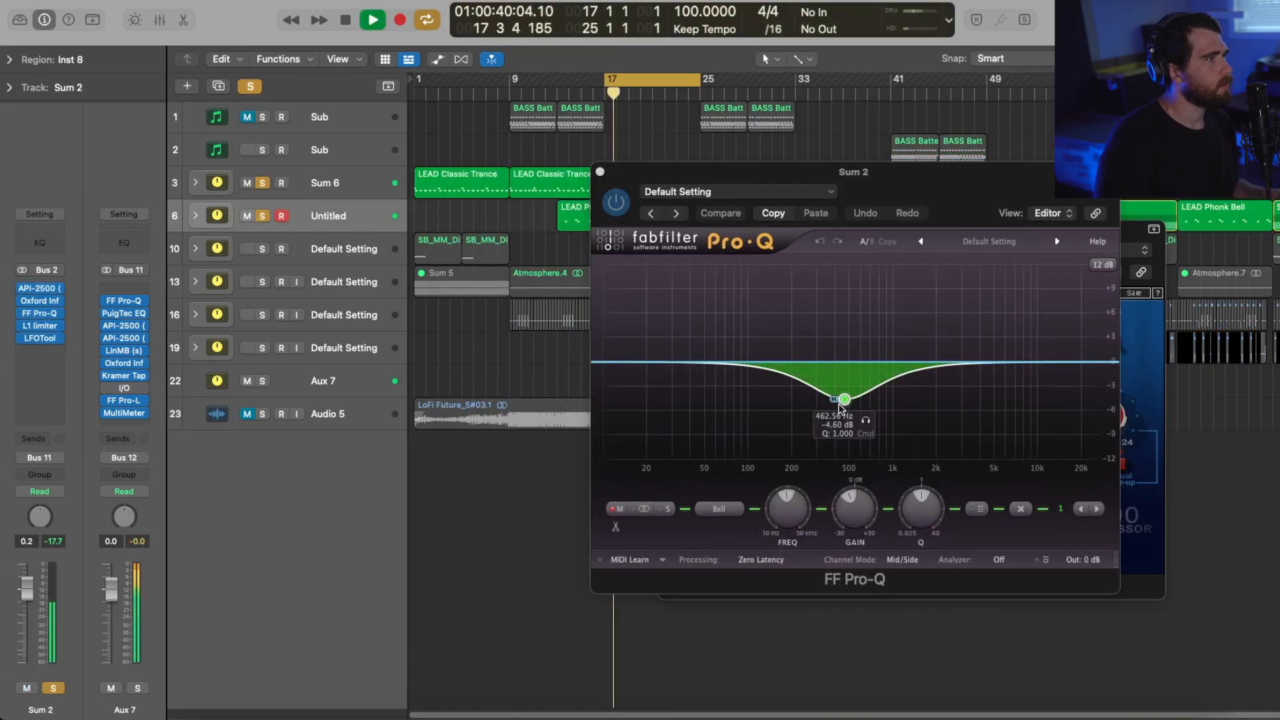
- Compare the soloed stacks with track stack 6's Pro-Q bypassed and re-enabled, and stop playback
click(616, 203)
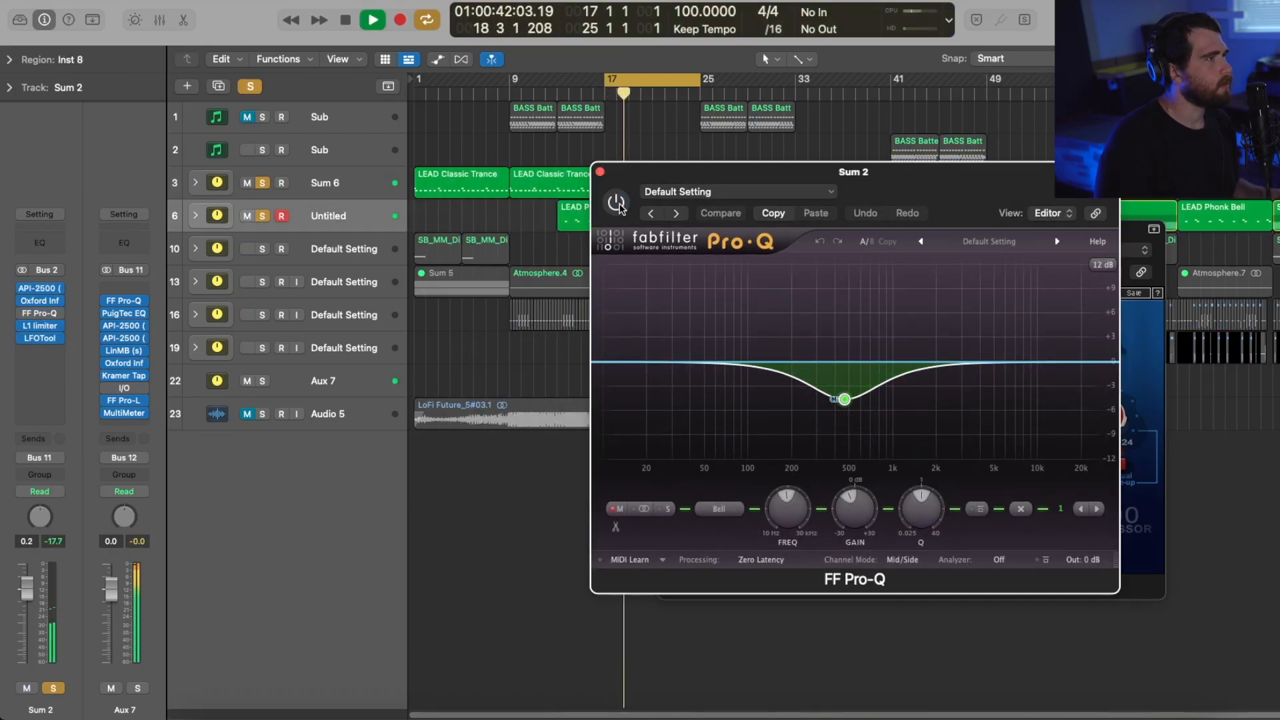
click(616, 202)
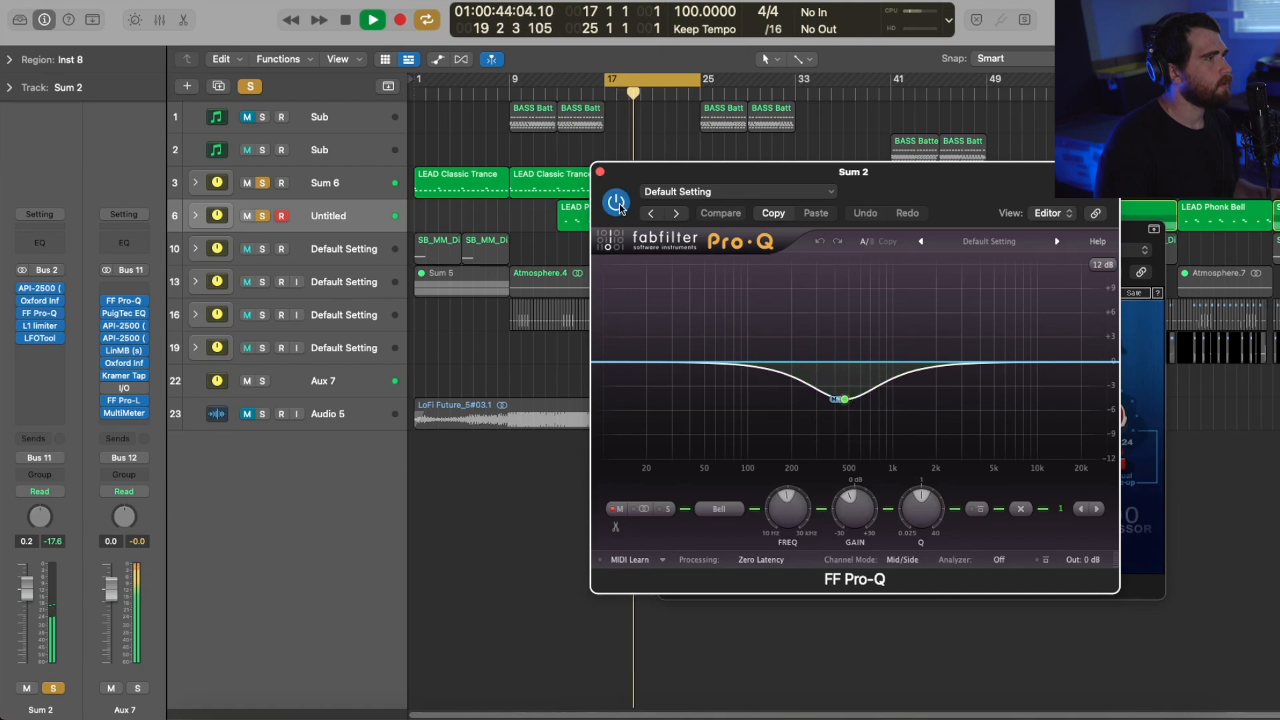
key(space)
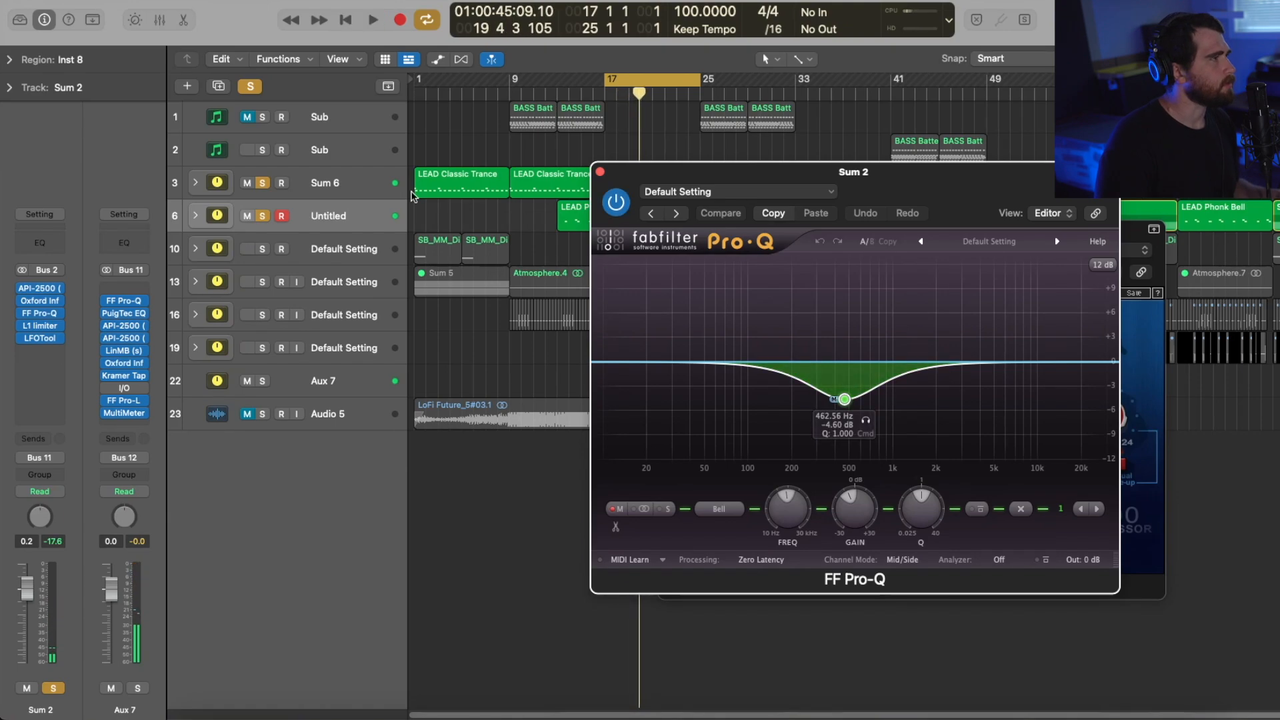
- Try a +5.9 dB boost at 610 Hz with the 250 Hz band of track stack 3's Channel EQ during playback, and reset the band
click(460, 186)
click(40, 338)
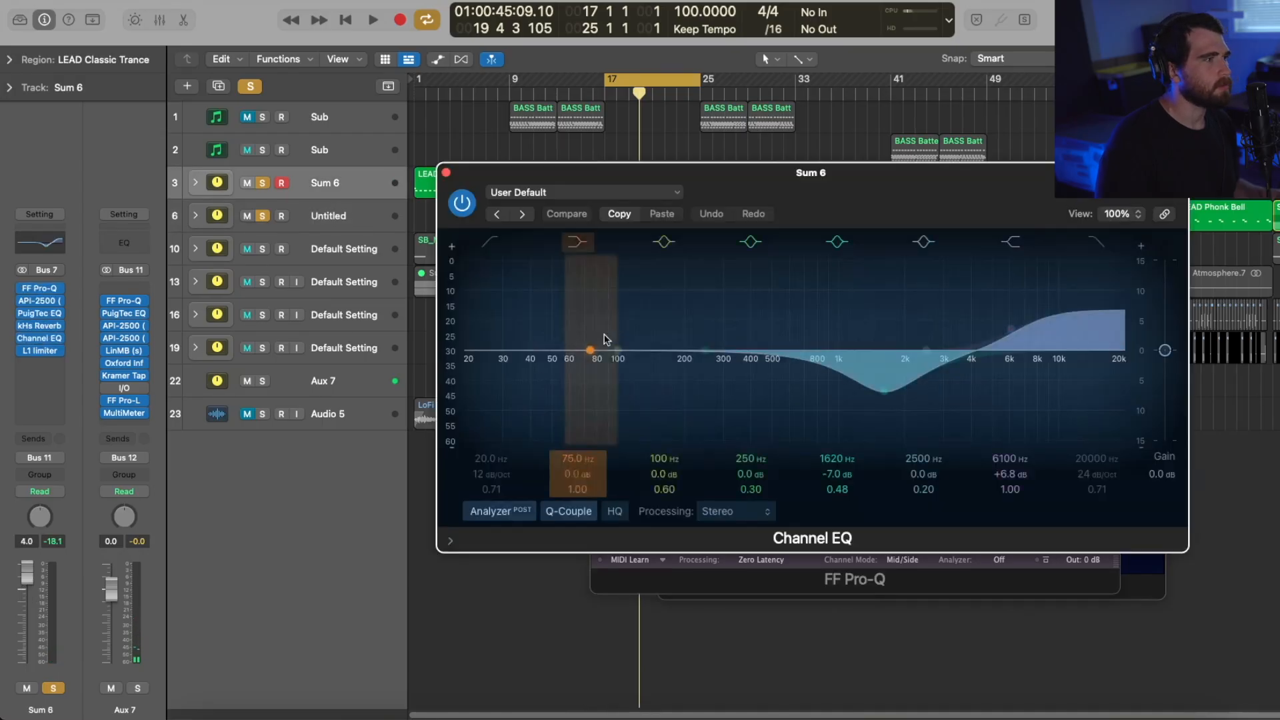
key(space)
drag(712, 341, 800, 306)
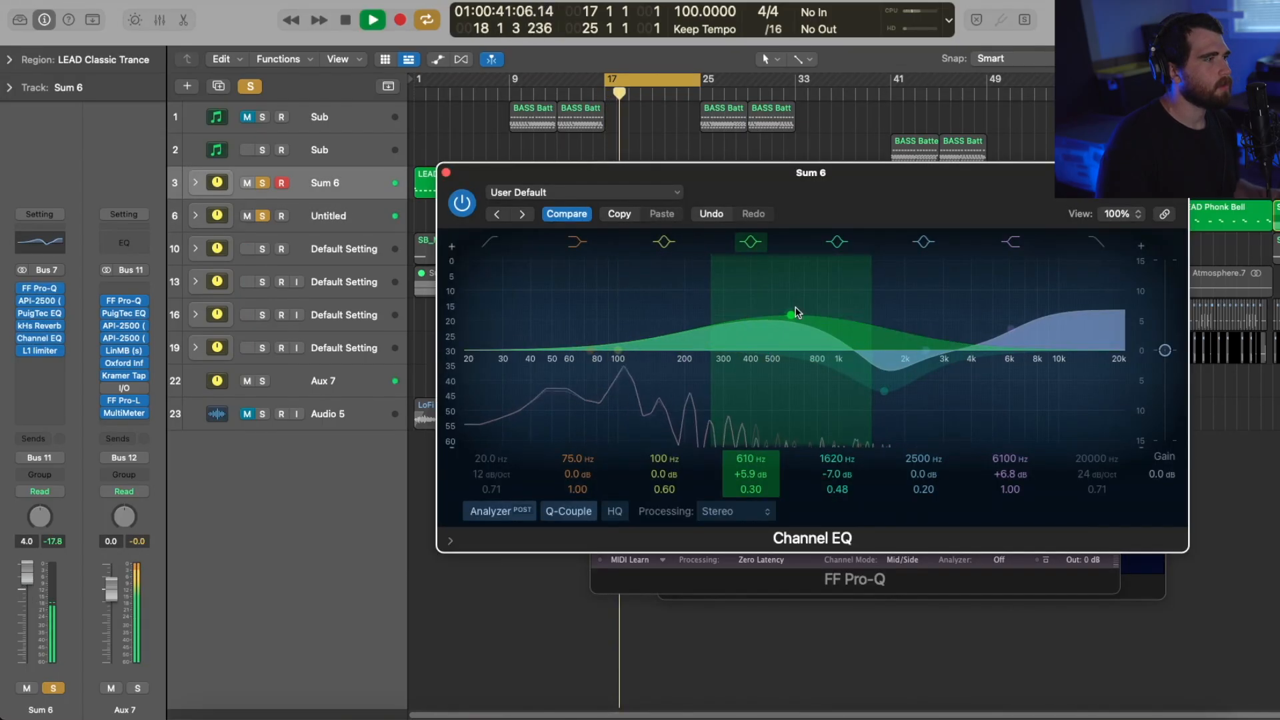
alt+click(793, 317)
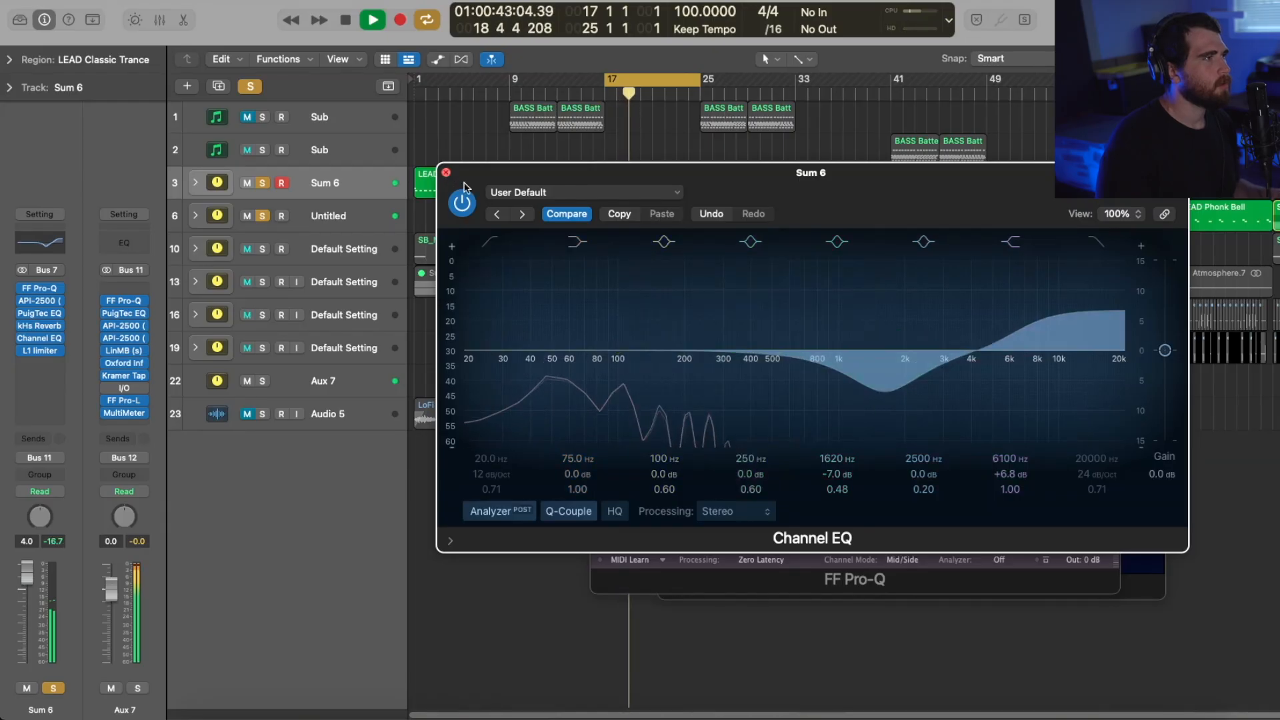
click(446, 172)
key(space)
- Close the Pro-Q and API-2500 windows of track stack 6 and clear the solos on track stacks 3 and 6
click(600, 173)
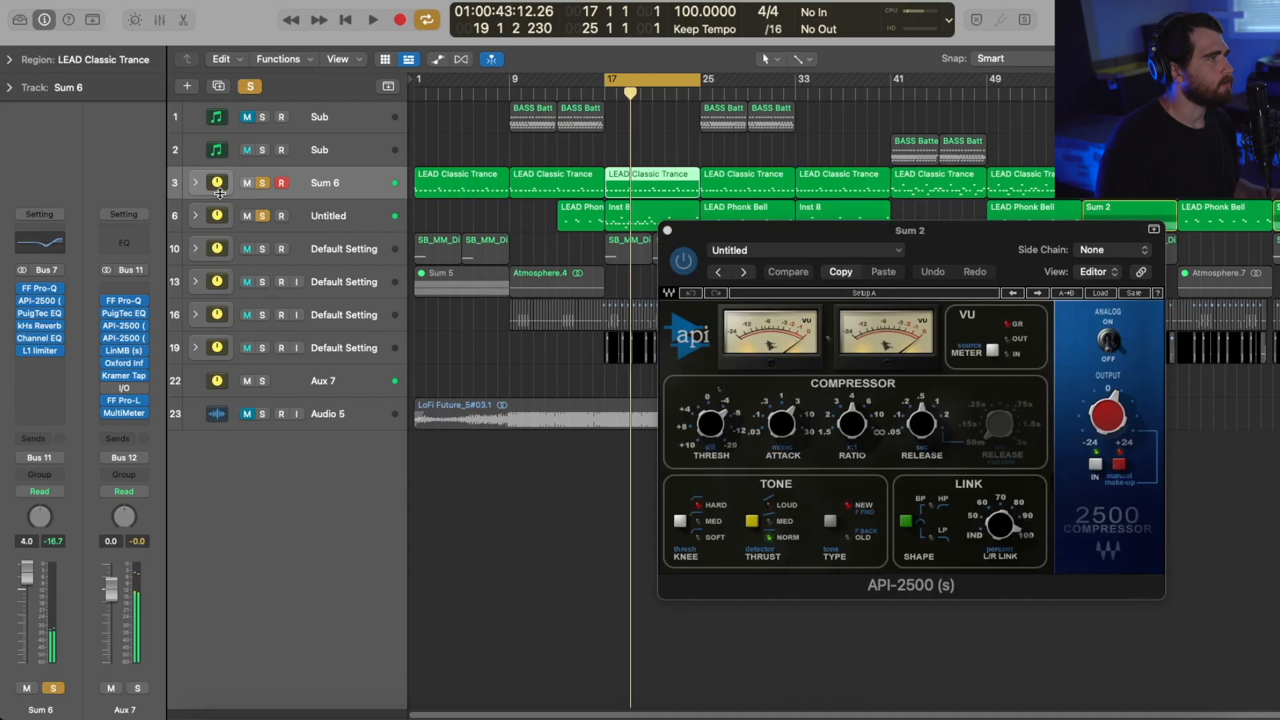
click(264, 183)
click(262, 215)
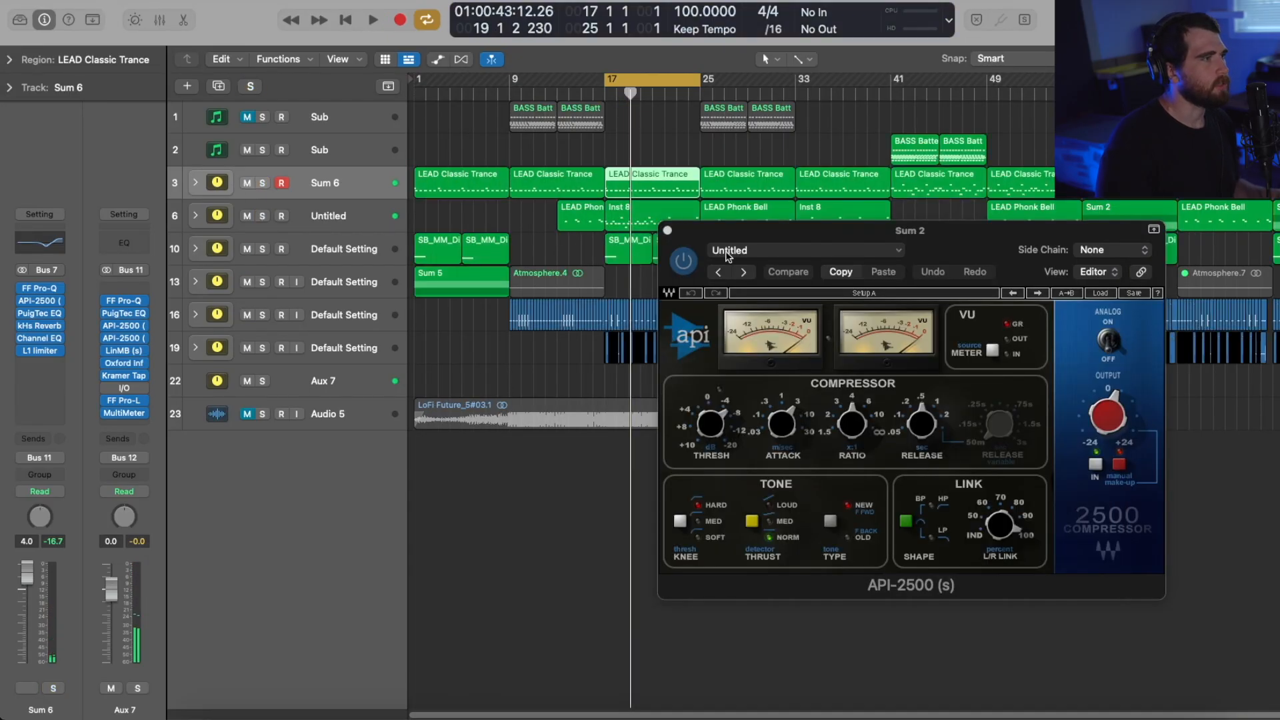
click(666, 231)
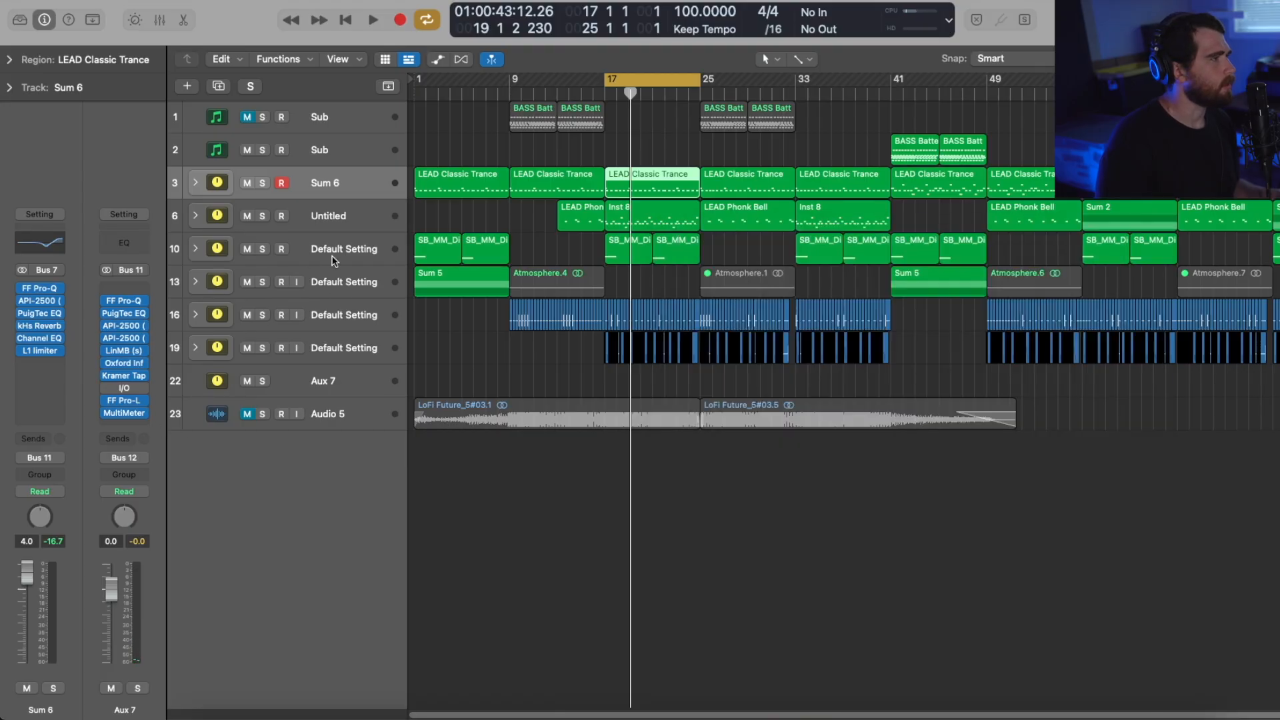
- Select the Aux 7 track and review the settings of its FF Pro-Q and PuigTec EQ, closing each window
click(360, 381)
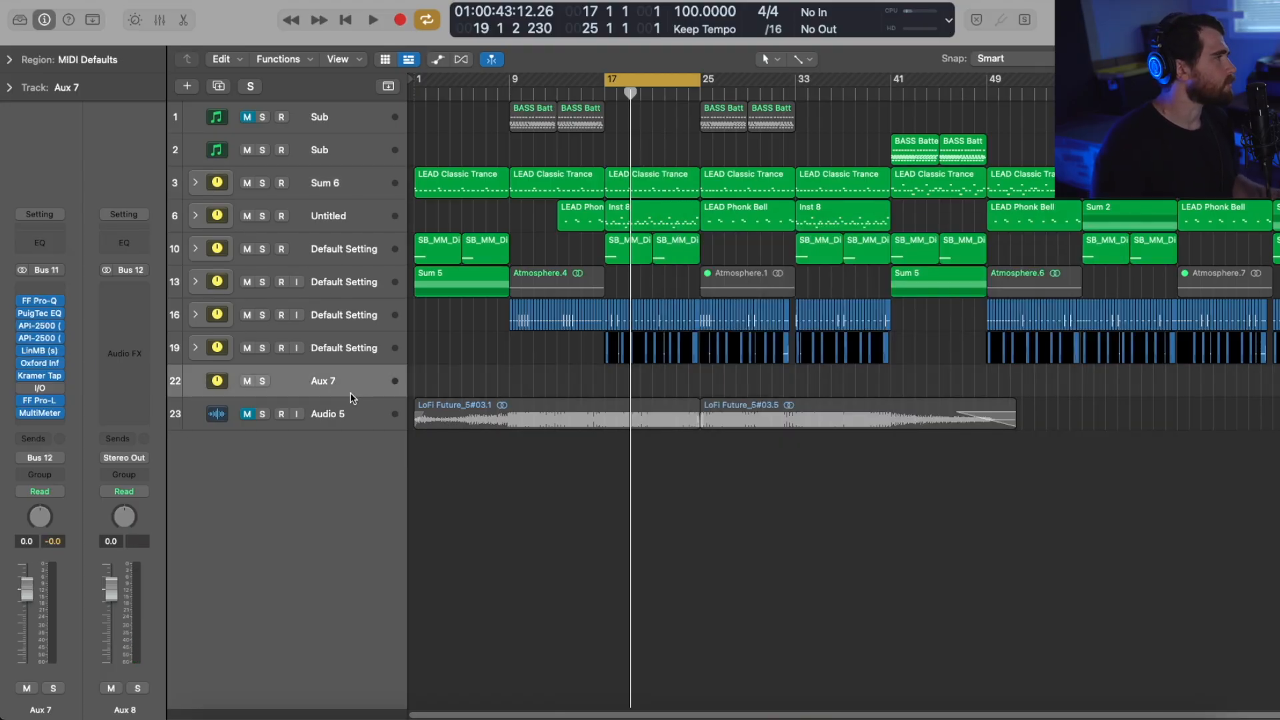
click(43, 298)
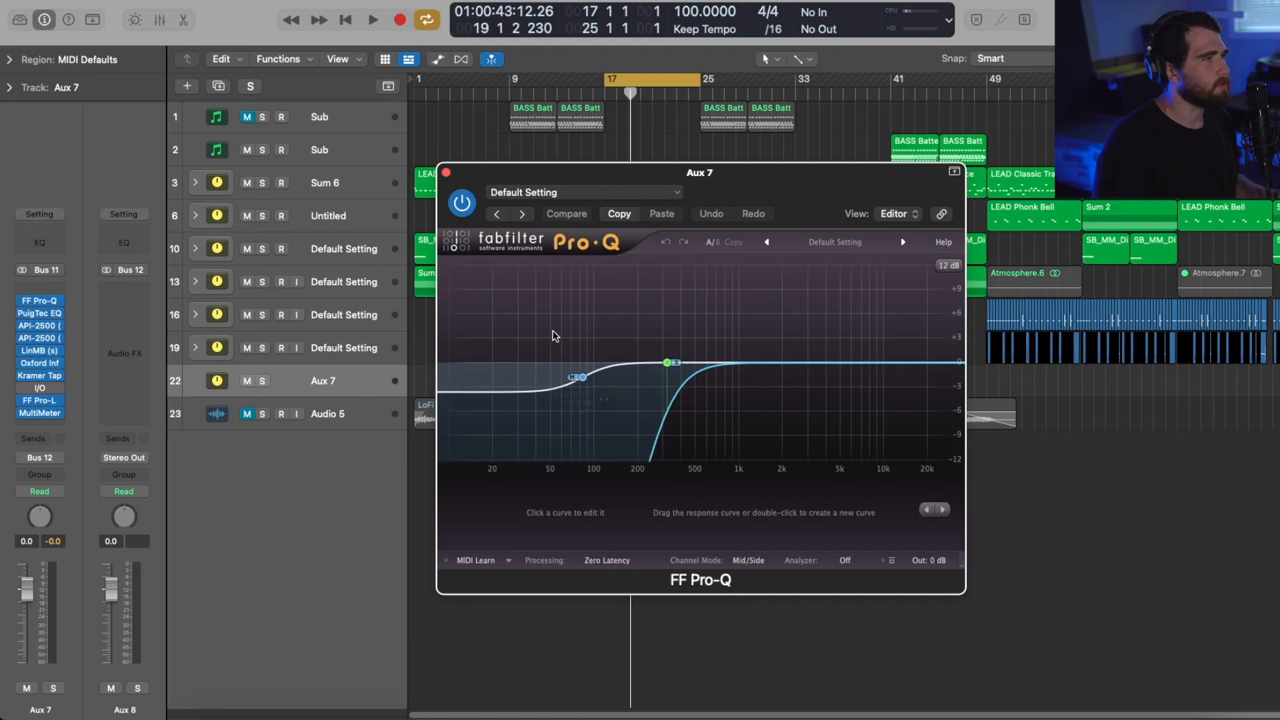
drag(885, 188, 1100, 278)
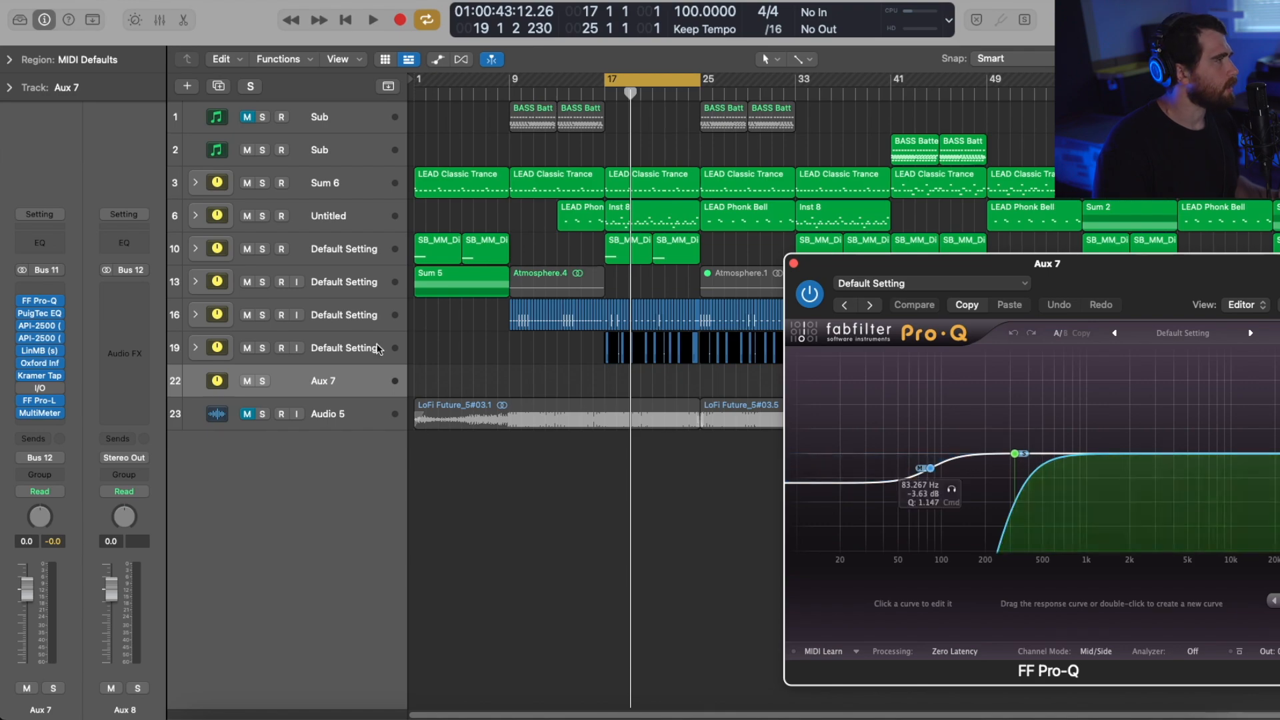
click(795, 264)
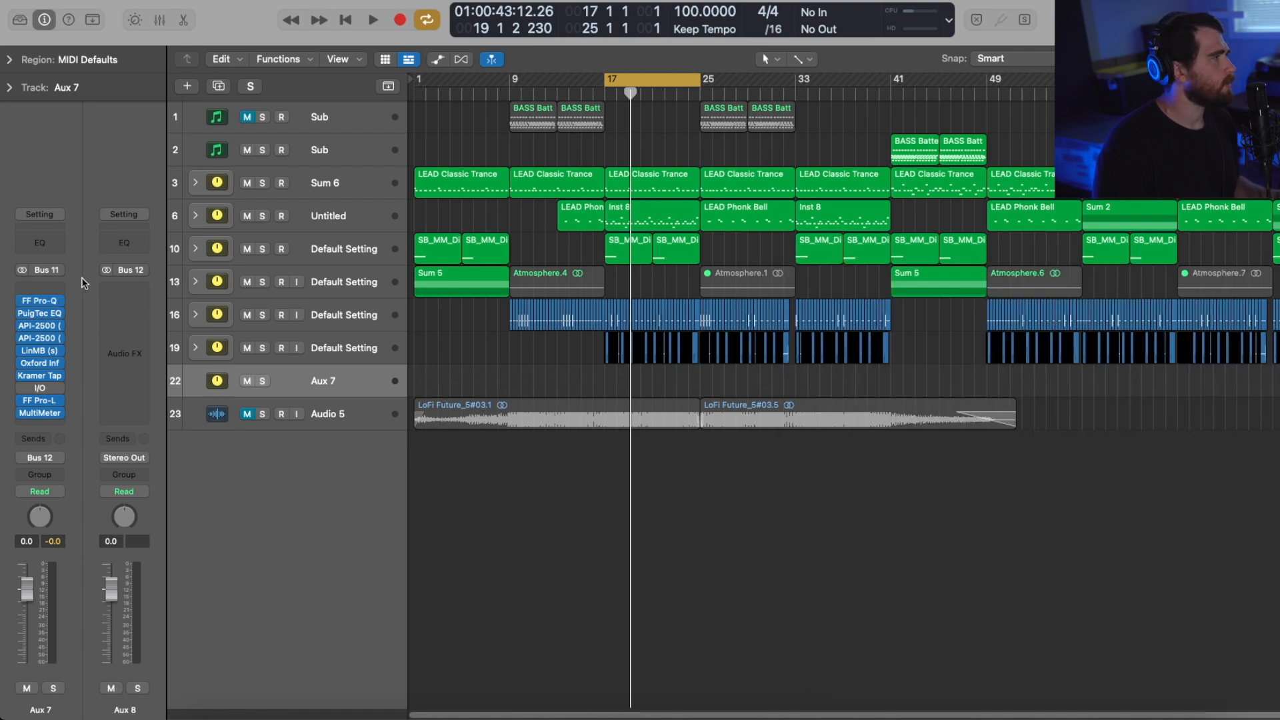
click(39, 316)
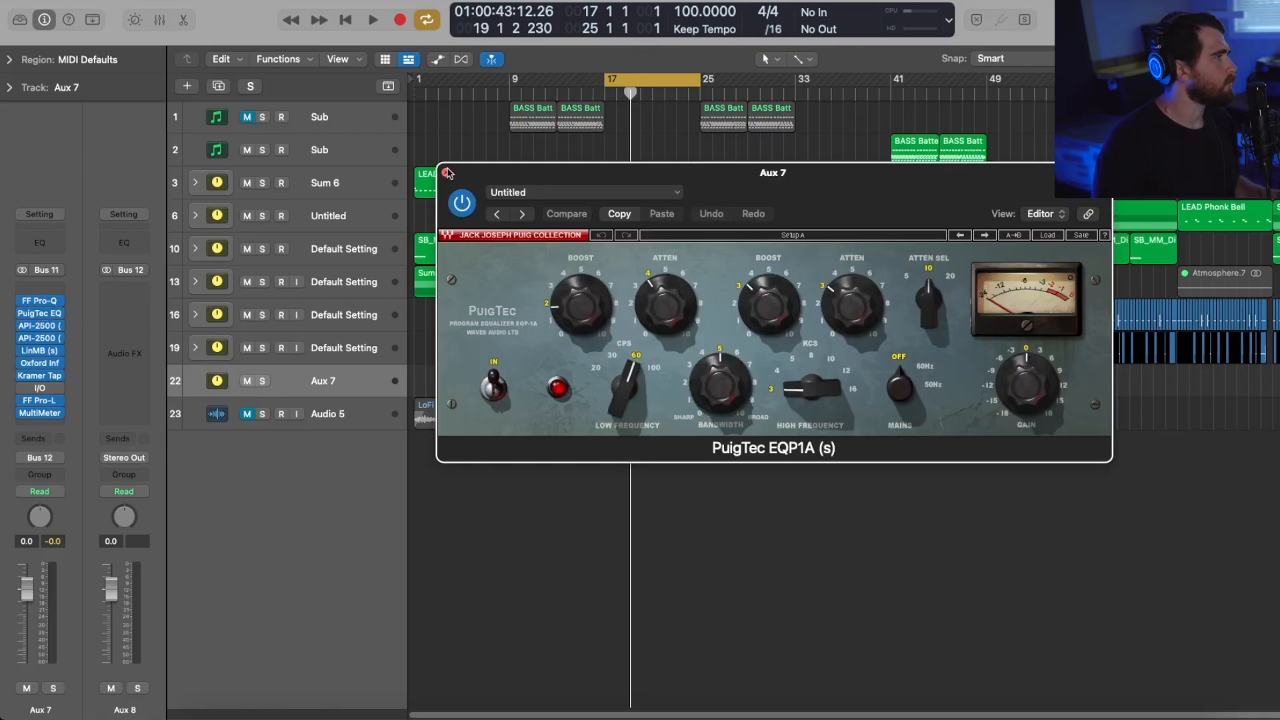
click(446, 173)
- Open both API-2500 compressors on Aux 7 and arrange their windows side by side to compare the settings
click(34, 324)
click(36, 338)
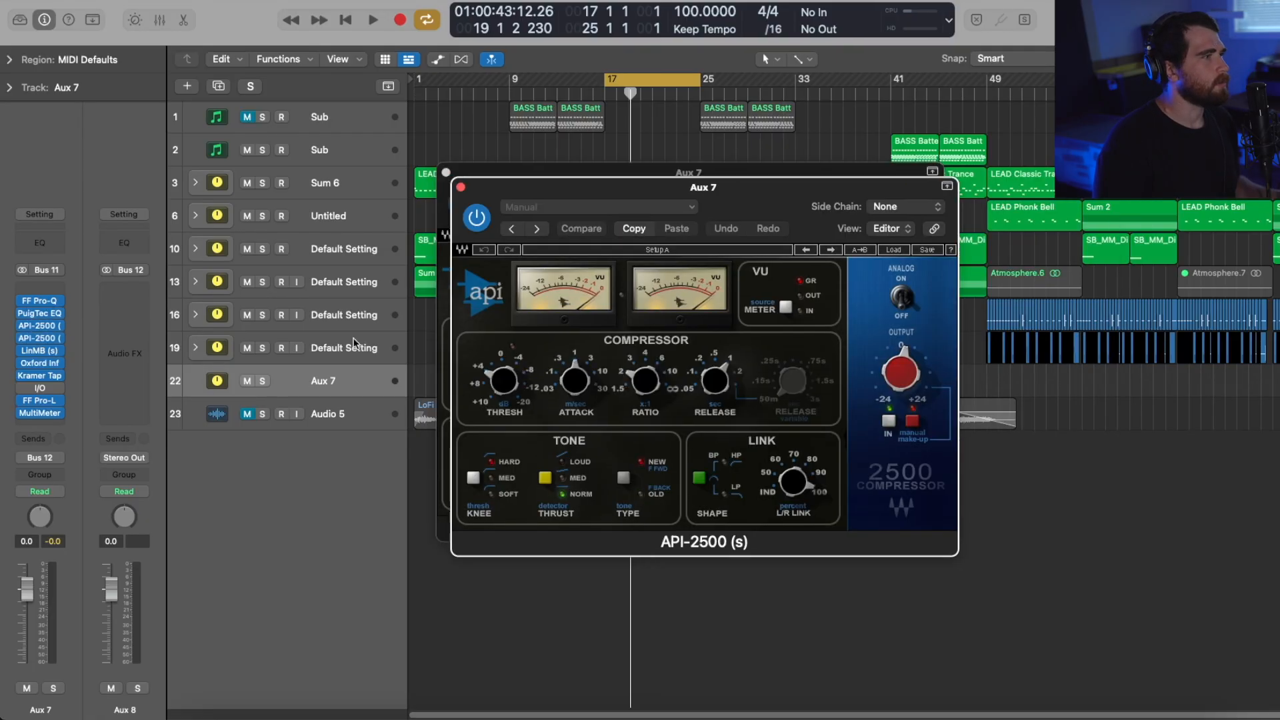
drag(782, 229, 1007, 297)
drag(706, 194, 353, 224)
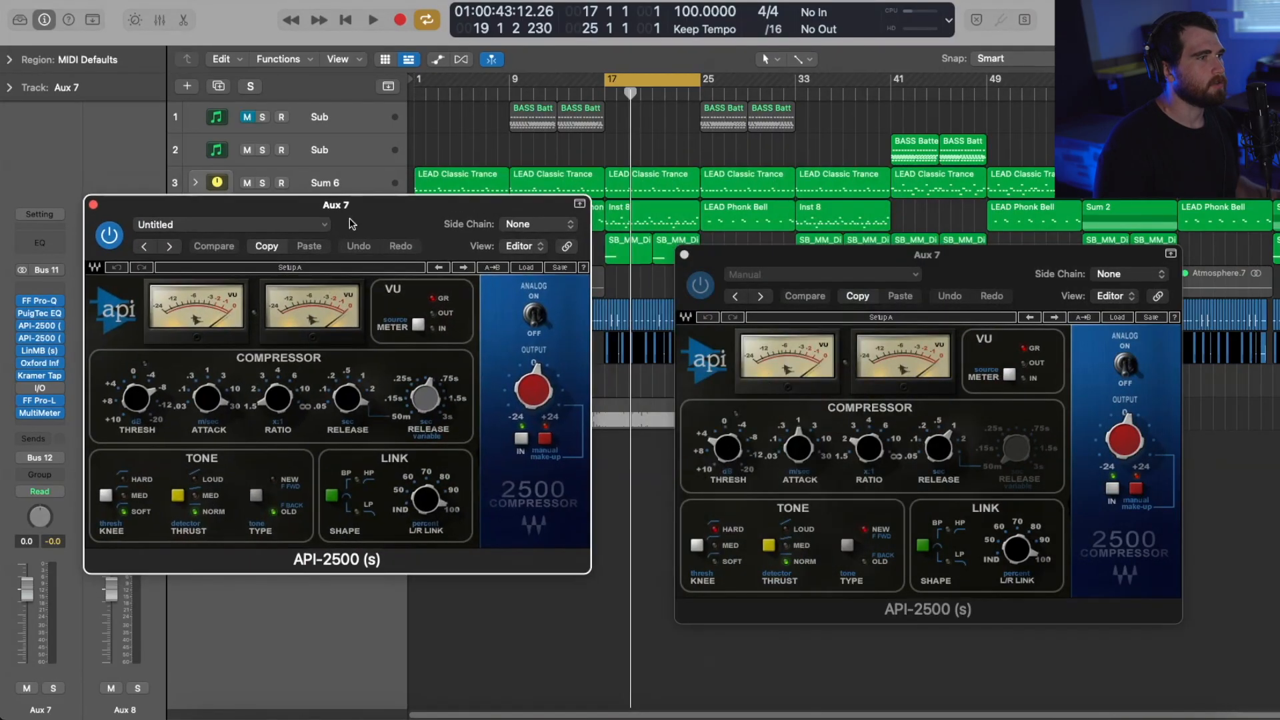
drag(981, 274, 452, 227)
drag(522, 204, 168, 269)
drag(386, 212, 1044, 254)
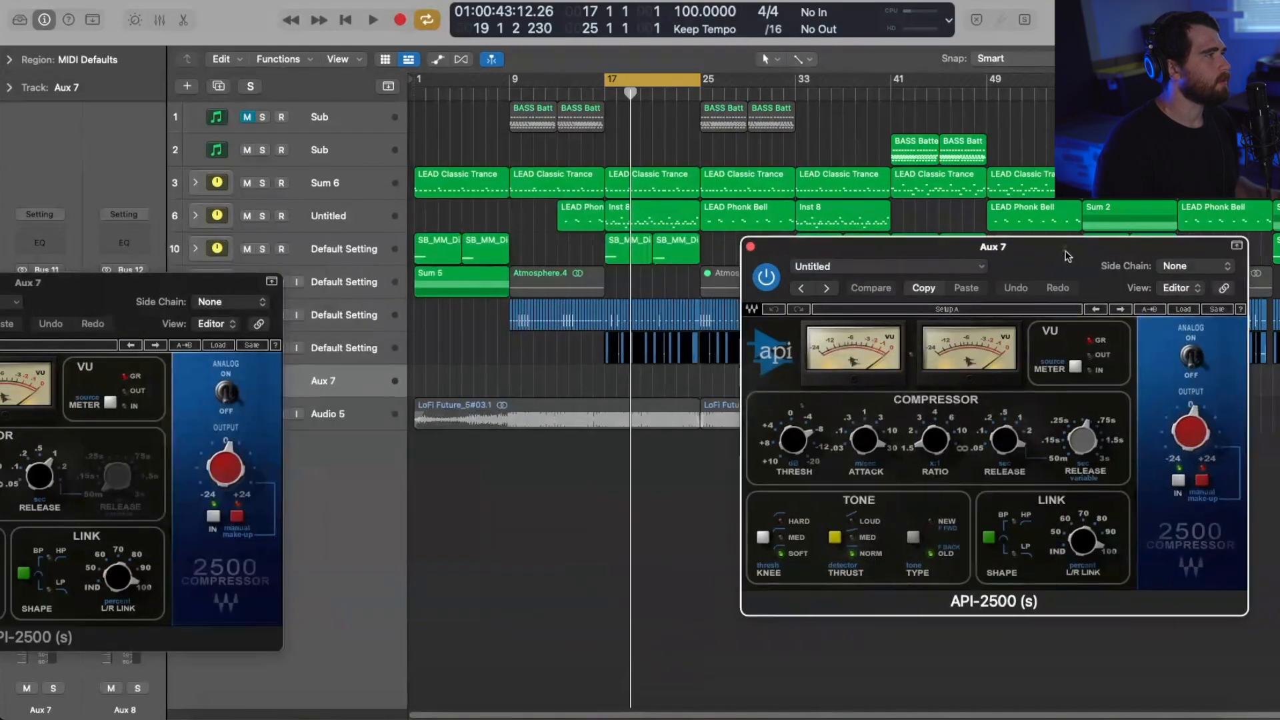
drag(144, 268, 566, 255)
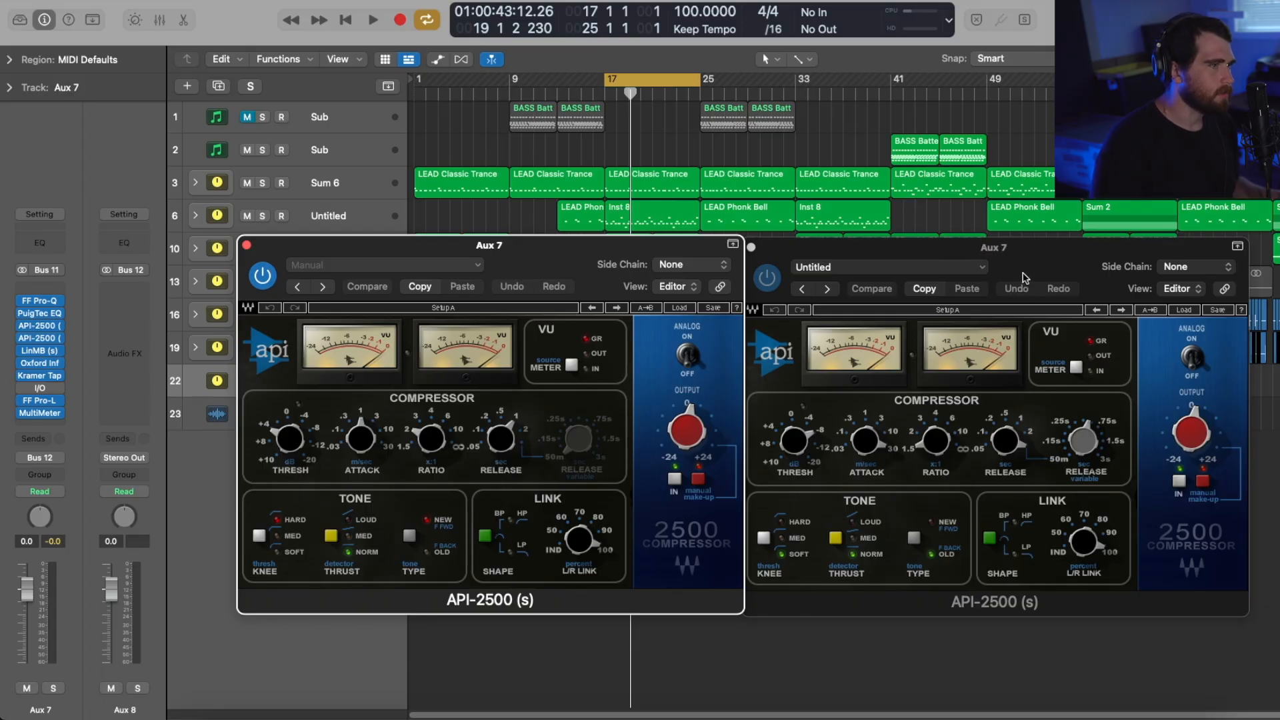
drag(1024, 282, 1080, 270)
drag(566, 255, 573, 255)
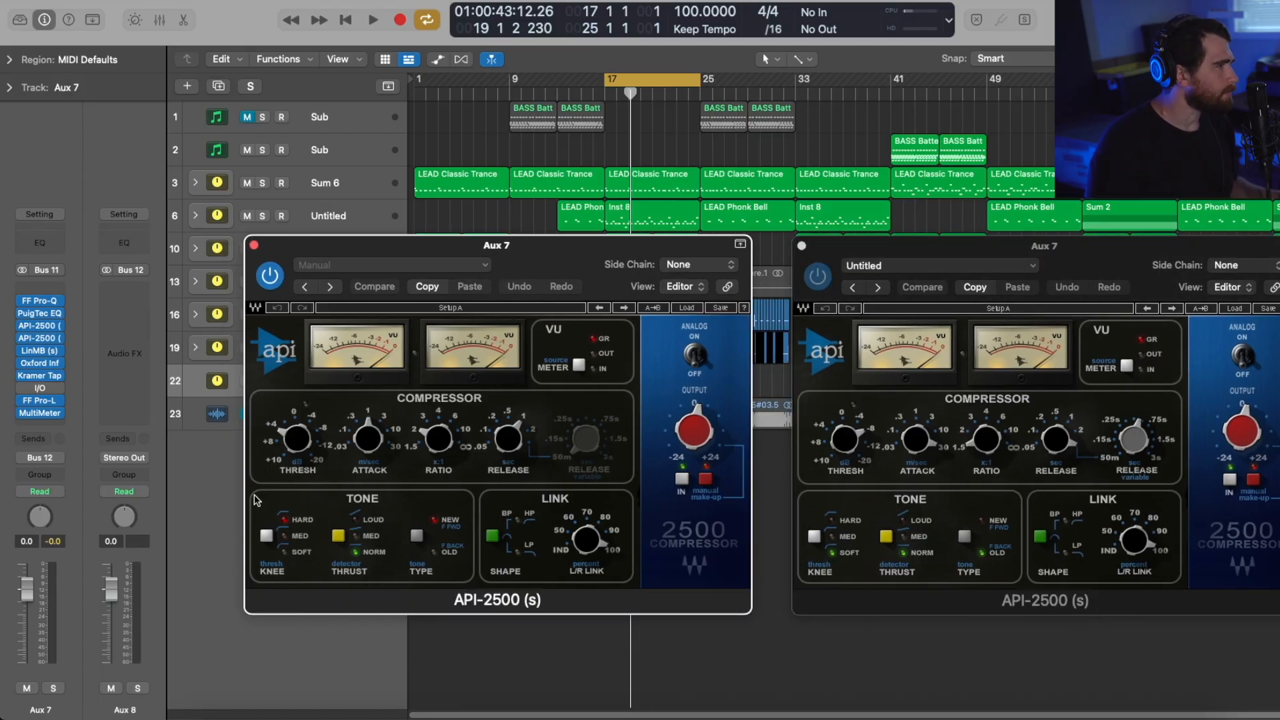
mouse_move(374, 444)
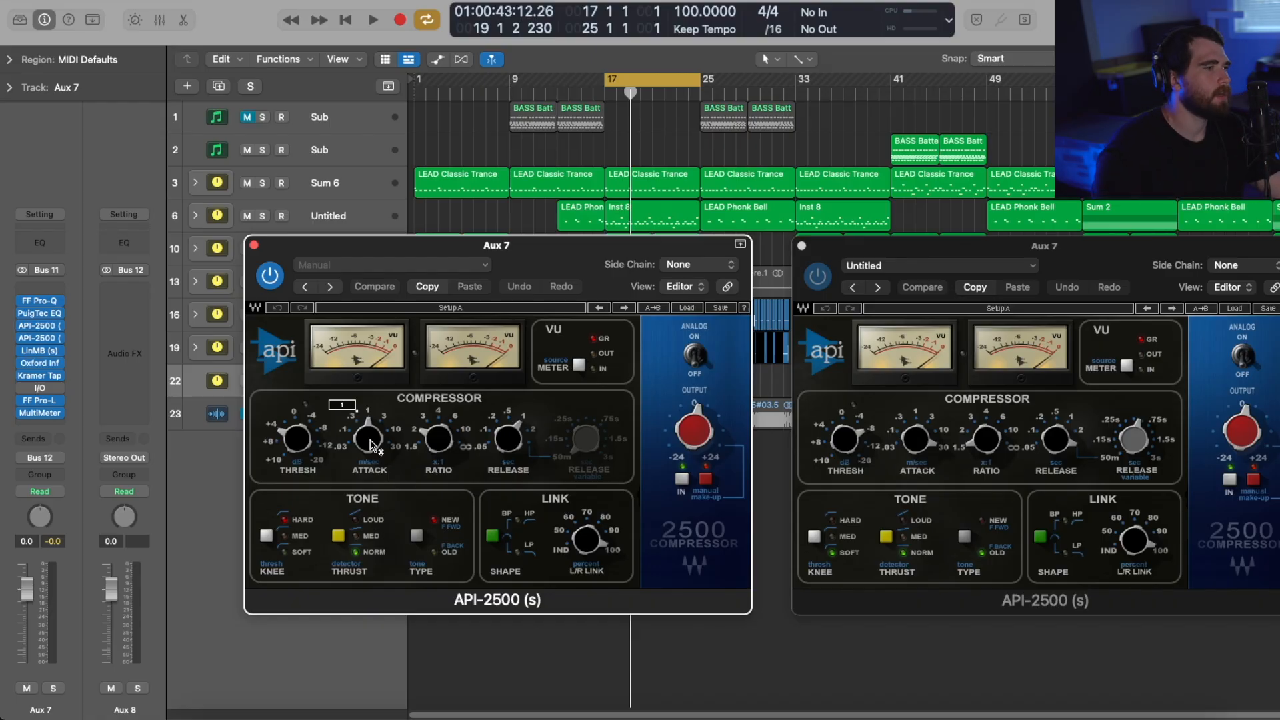
- Play the cycle from bar 17 twice while watching the meters of both Aux 7 API-2500 compressors, stopping after each pass
click(1086, 274)
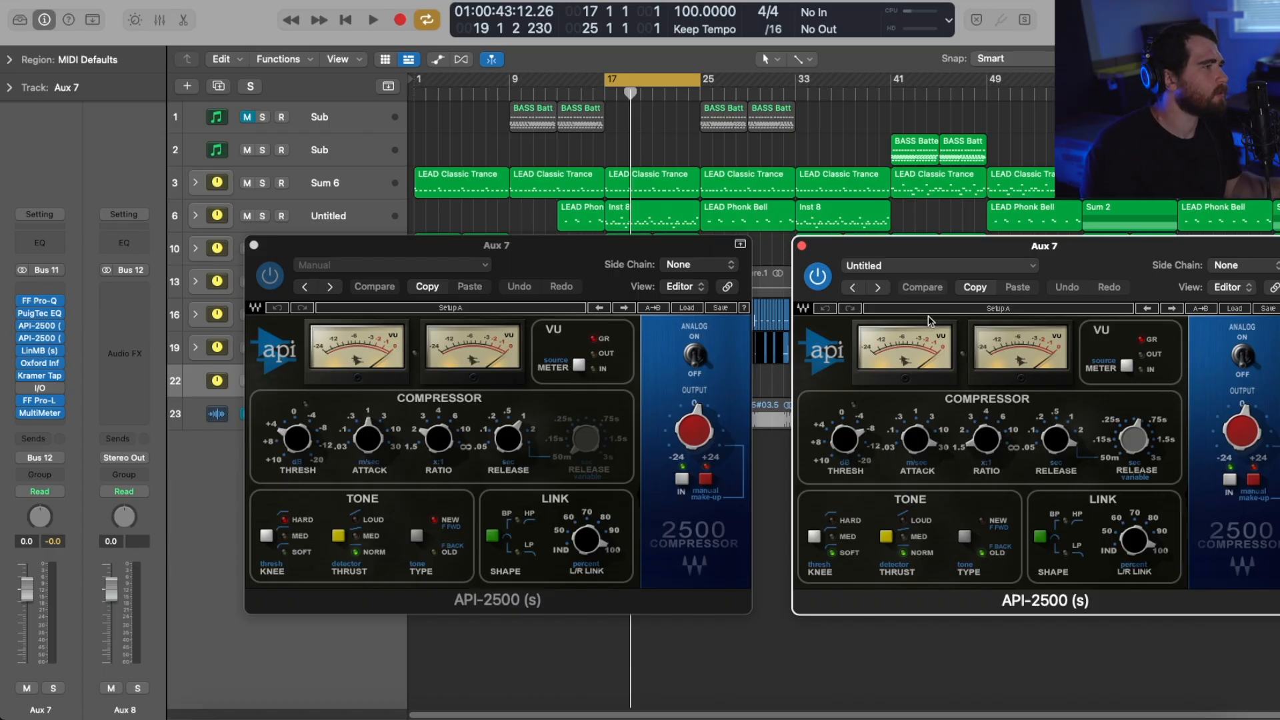
key(space)
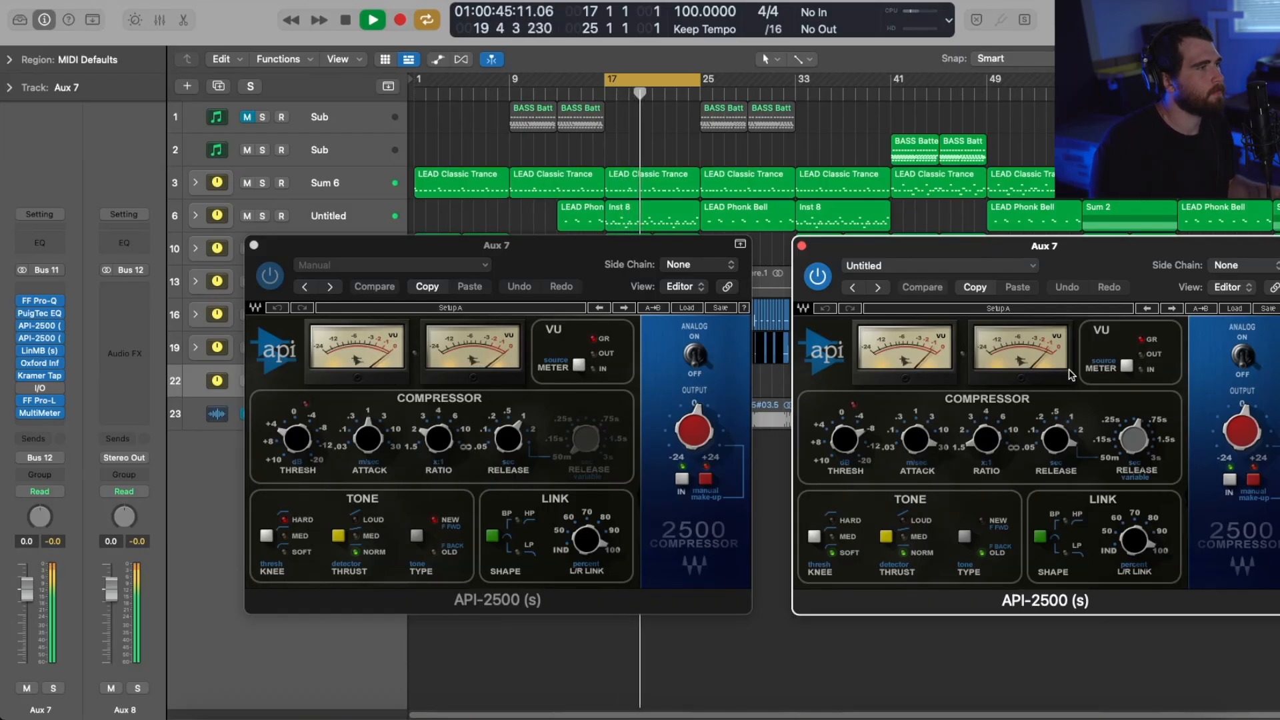
key(space)
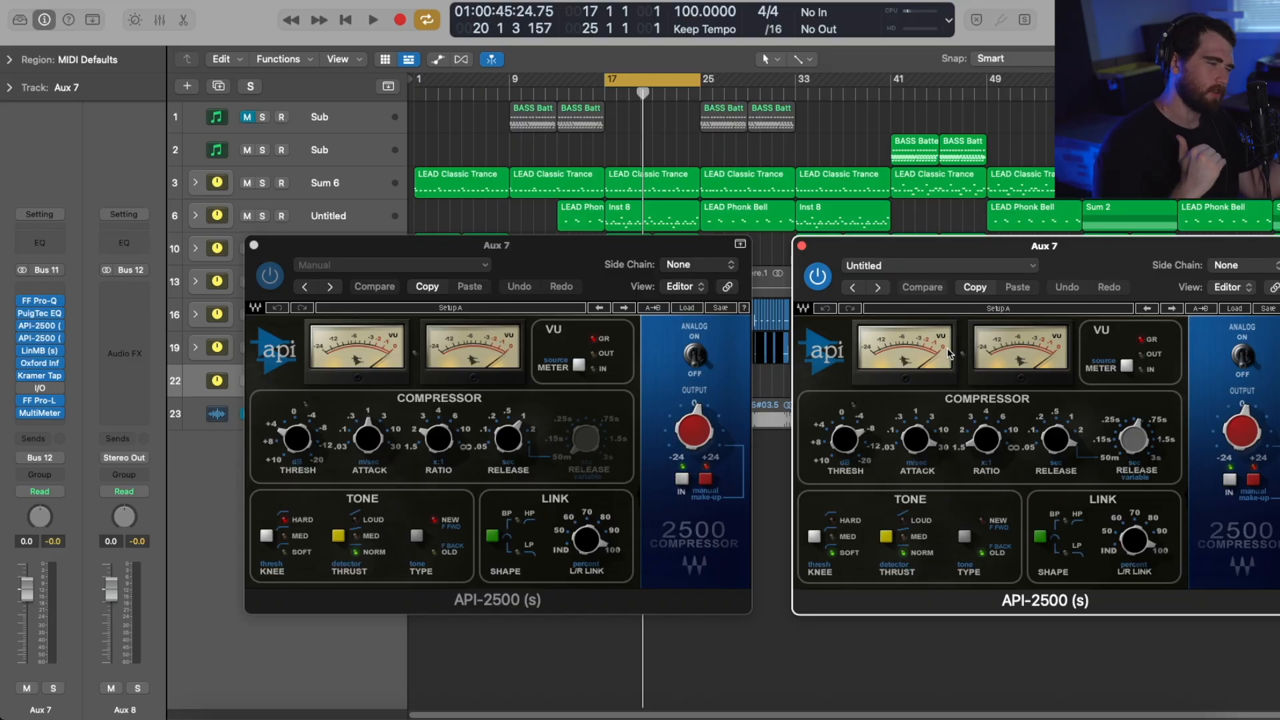
key(space)
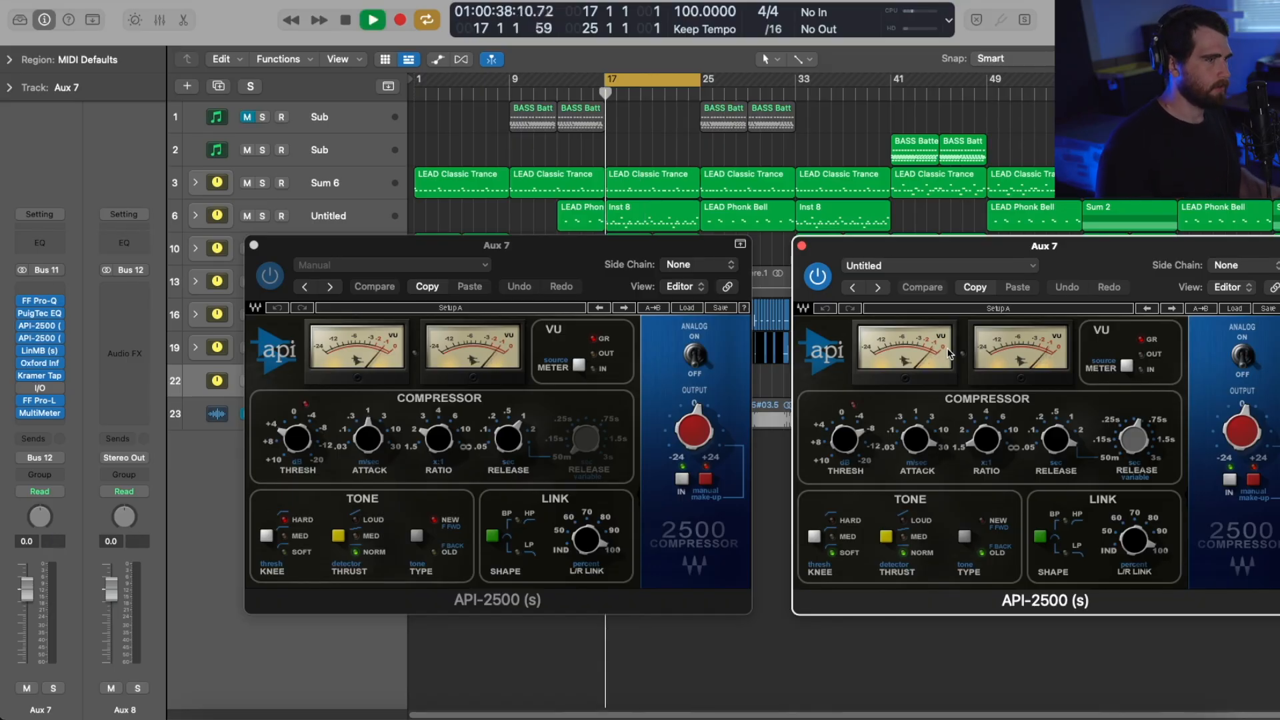
key(space)
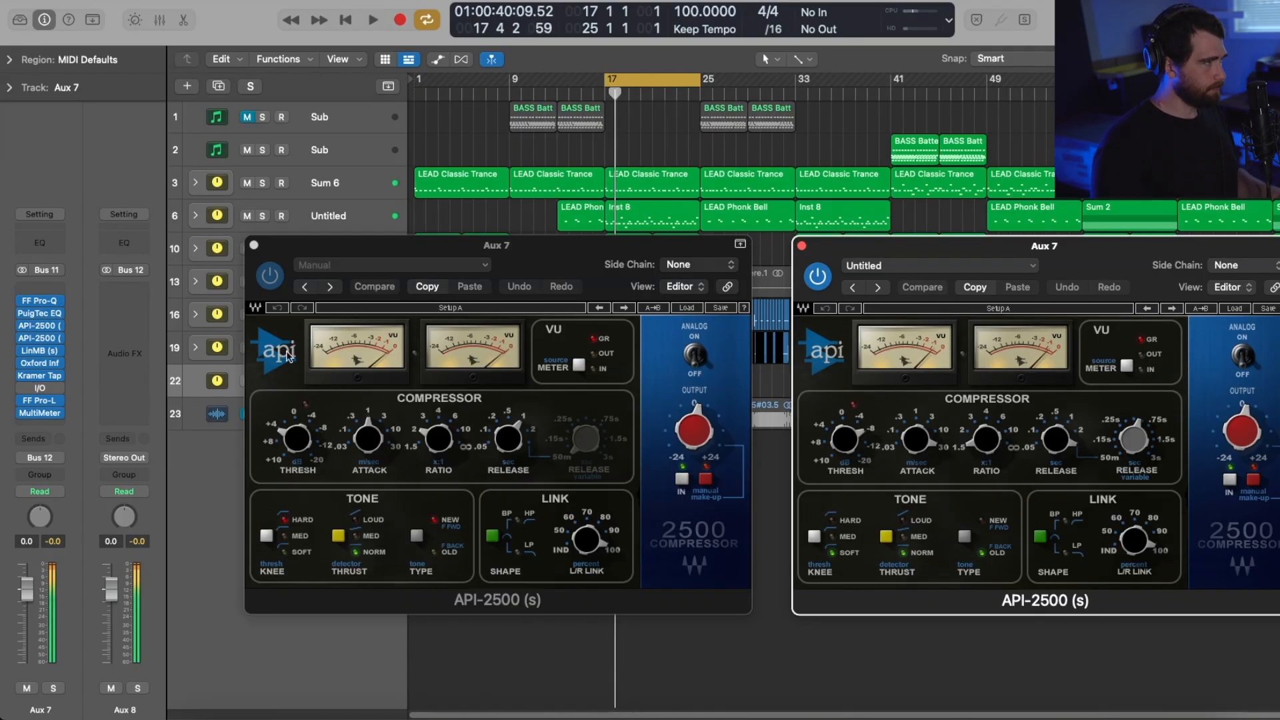
- Close both API-2500 windows, open the LinMB multiband on Aux 7 and move its window clear of the track list
click(253, 245)
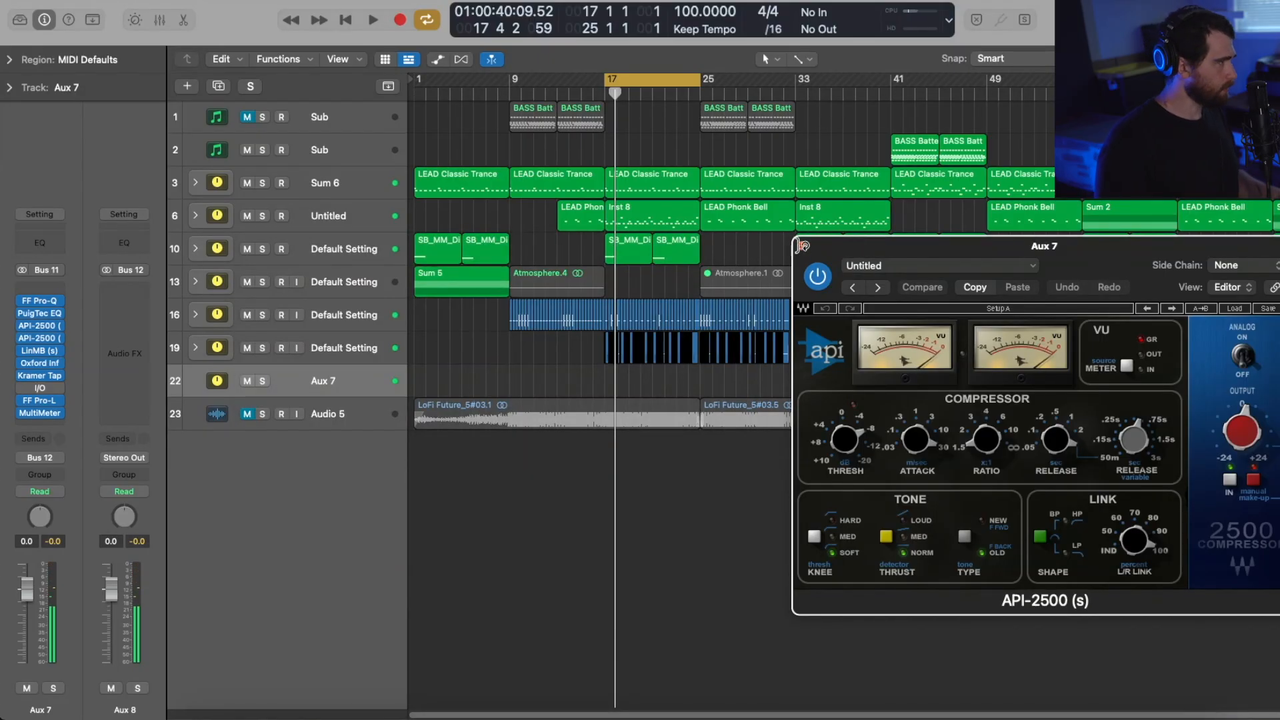
click(802, 247)
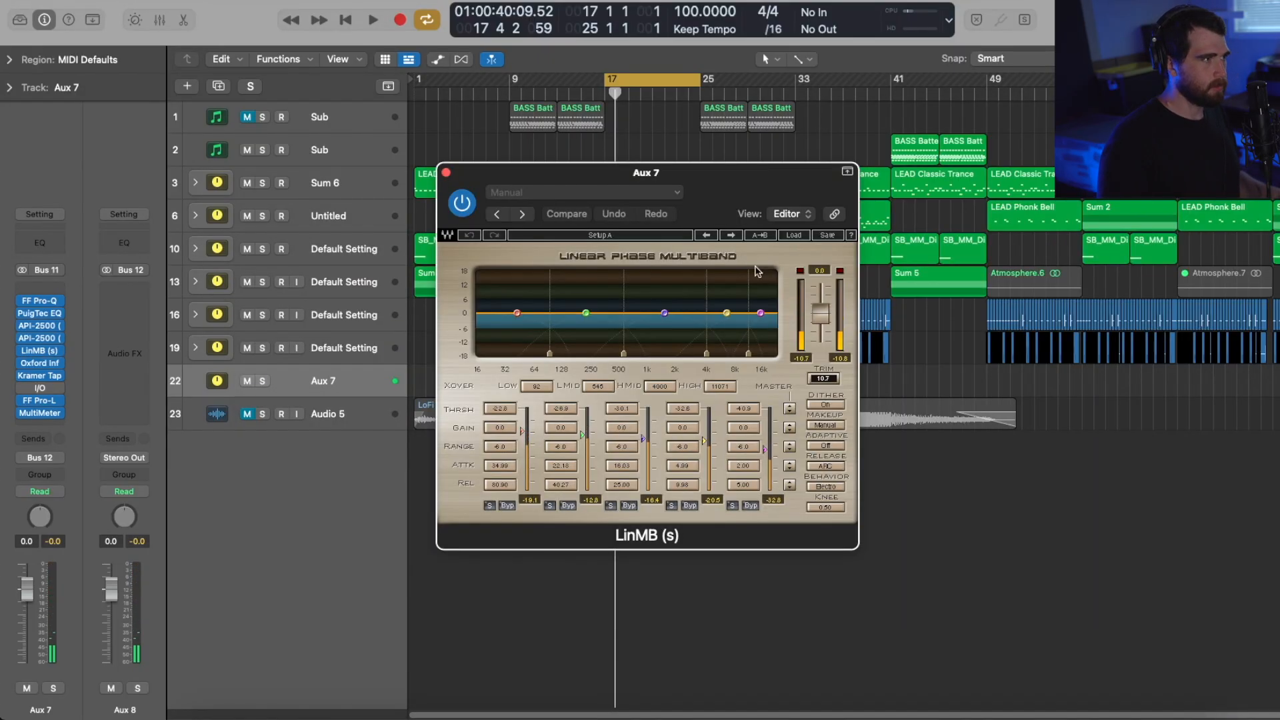
drag(726, 202, 936, 277)
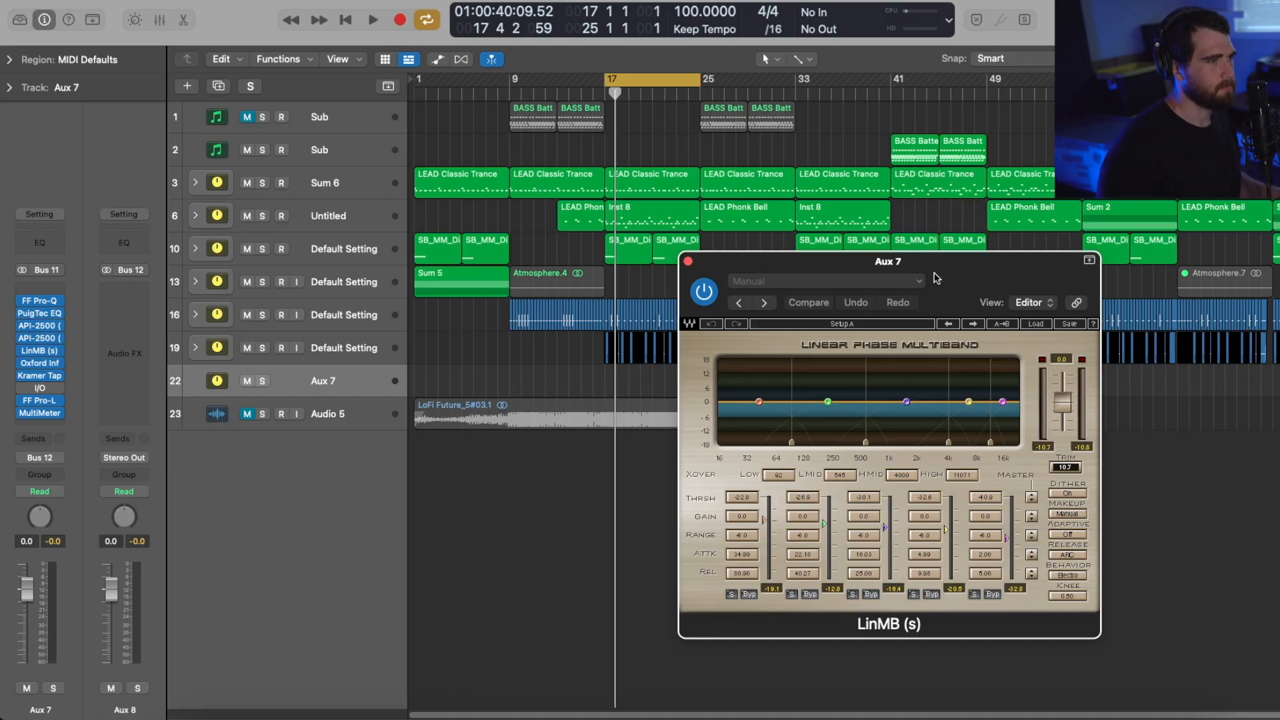
- Play the cycle from bar 17 while watching the LinMB band activity on Aux 7, stop playback and close its window
key(space)
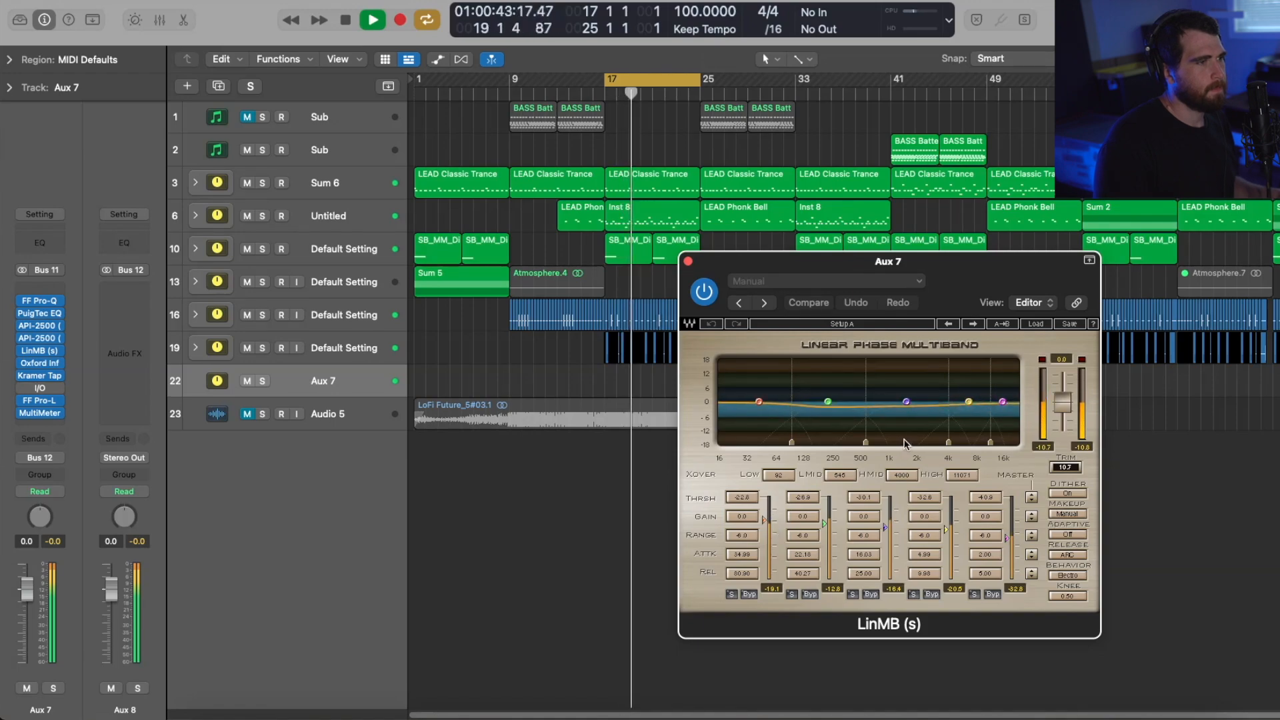
key(space)
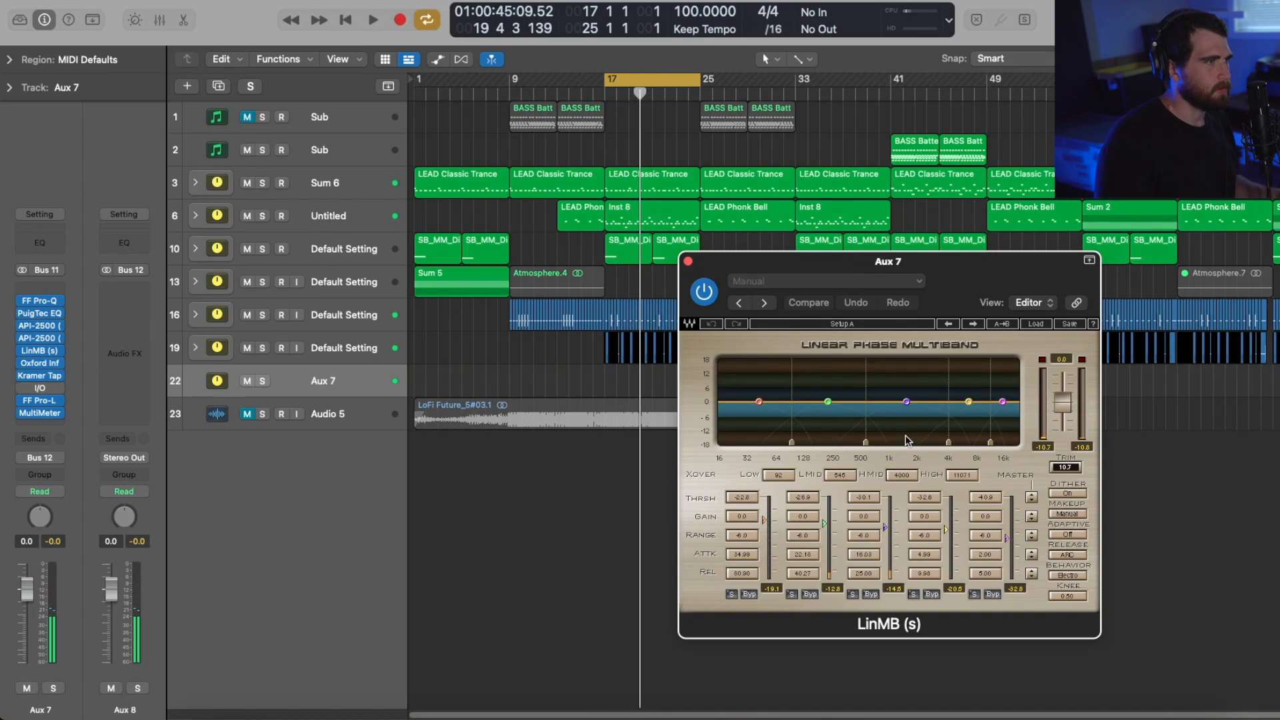
click(688, 262)
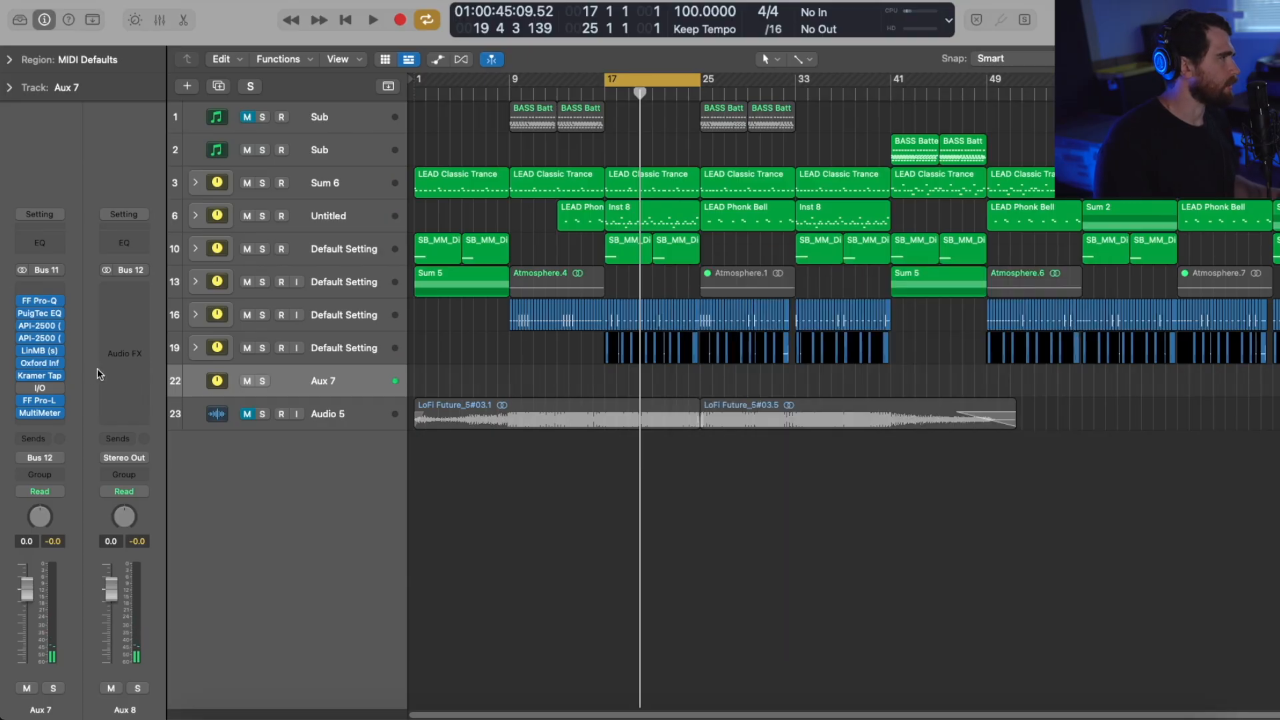
- Open the Oxford Inflator on Aux 7 and move its window clear of the track list to review its settings
click(38, 364)
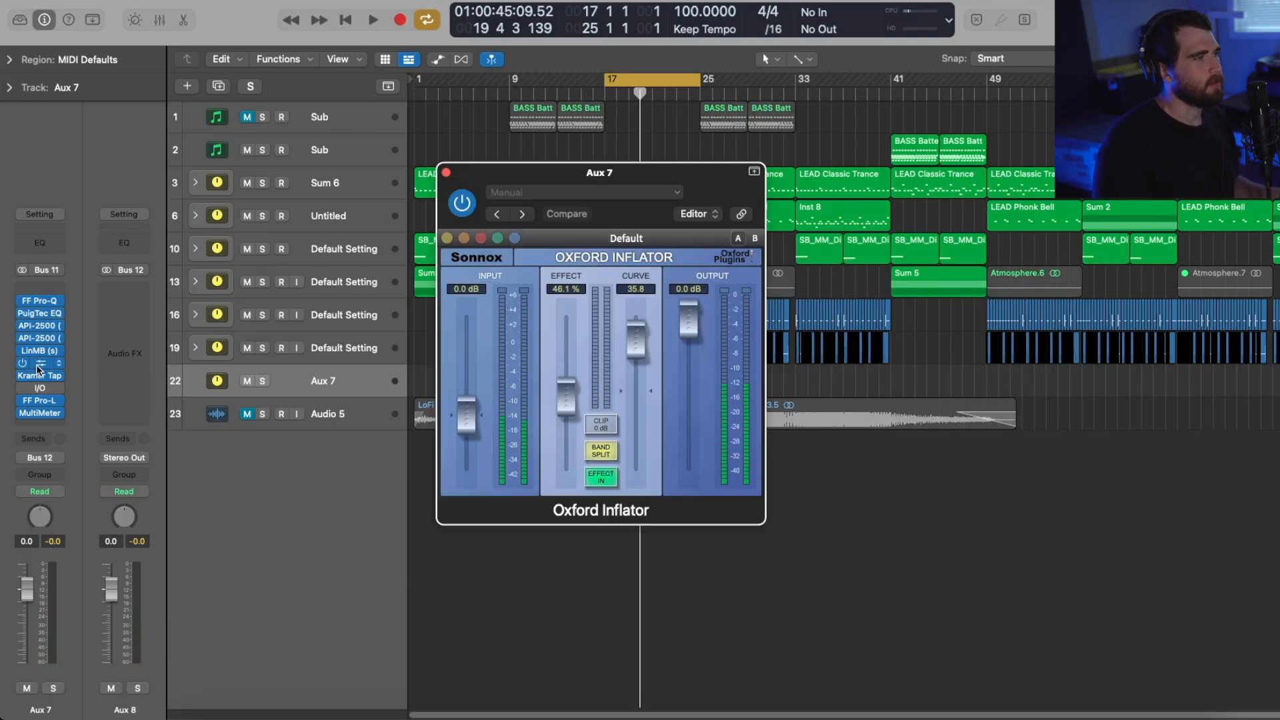
drag(645, 173, 970, 174)
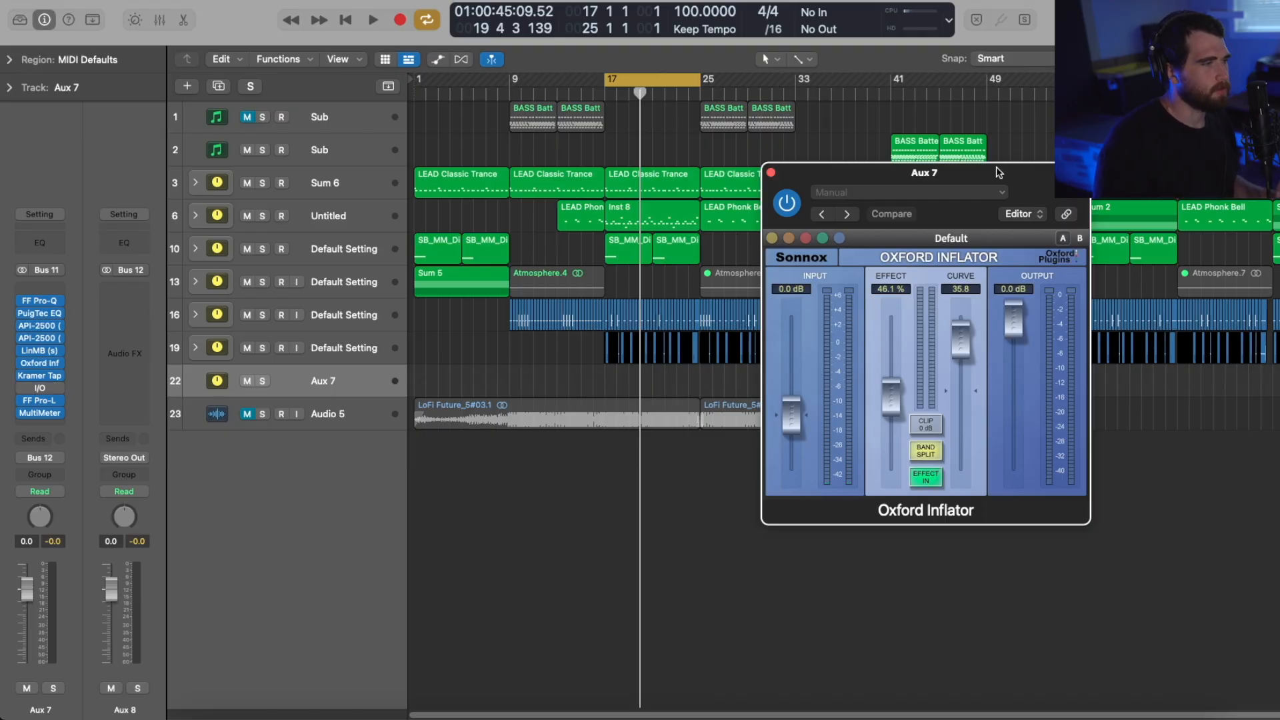
drag(998, 172, 984, 172)
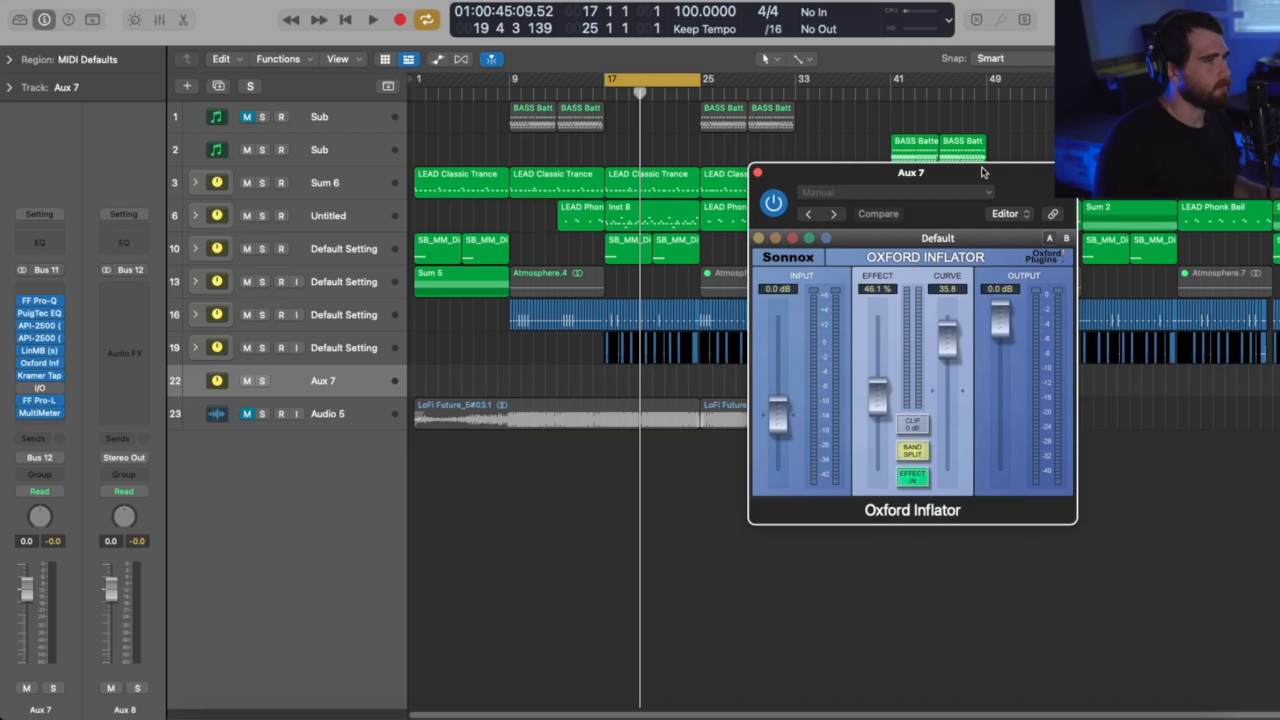
drag(984, 172, 1023, 267)
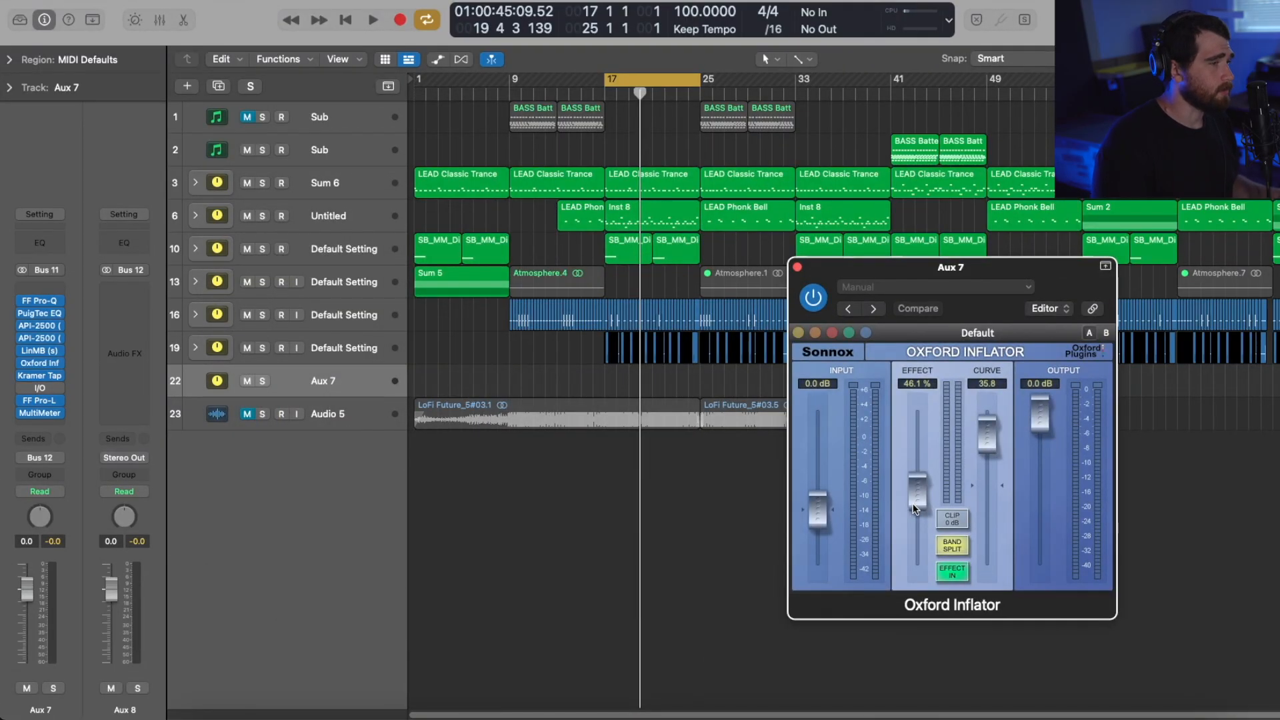
- Compare the cycle with the Oxford Inflator bypassed and re-enabled during playback, close its window and stop
key(space)
click(814, 300)
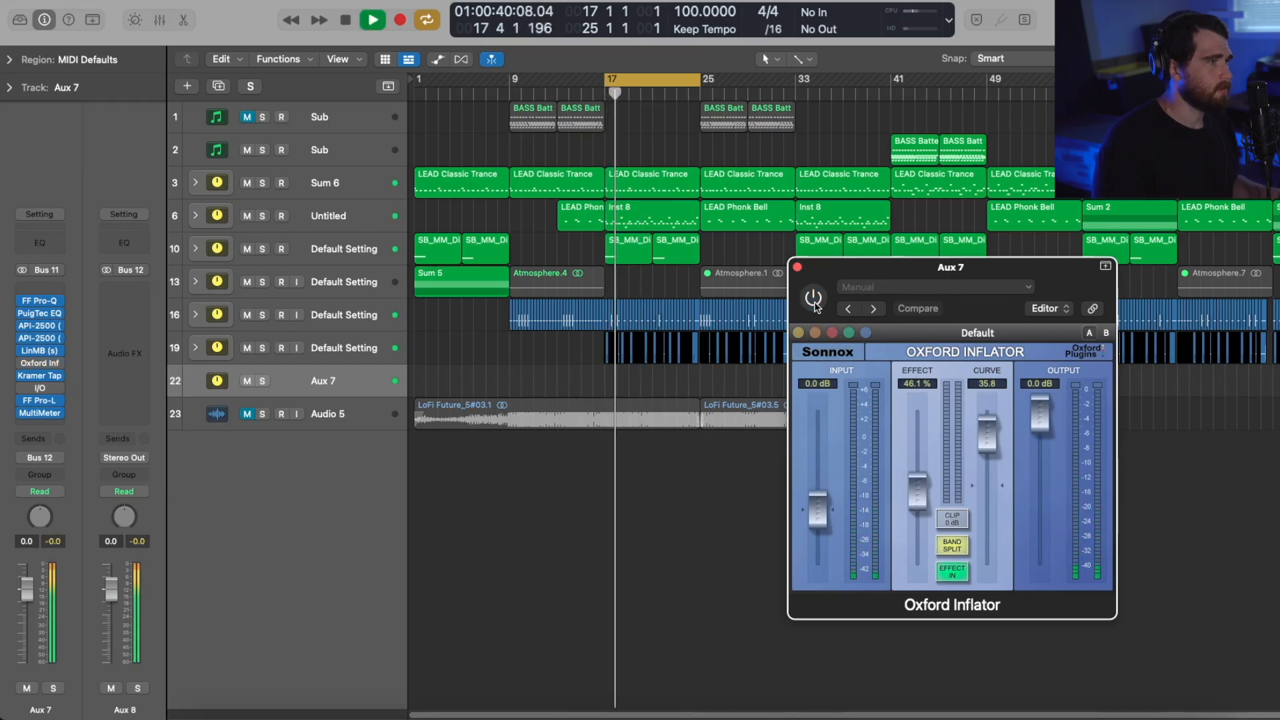
click(814, 300)
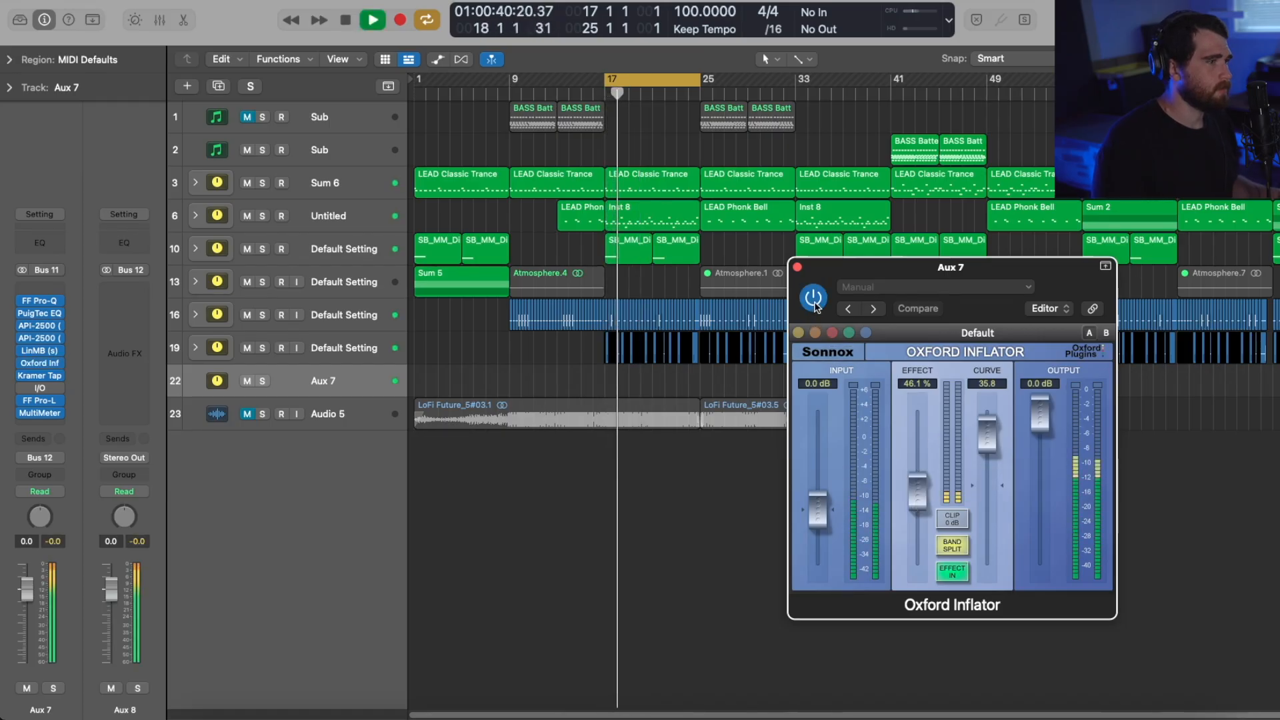
click(798, 268)
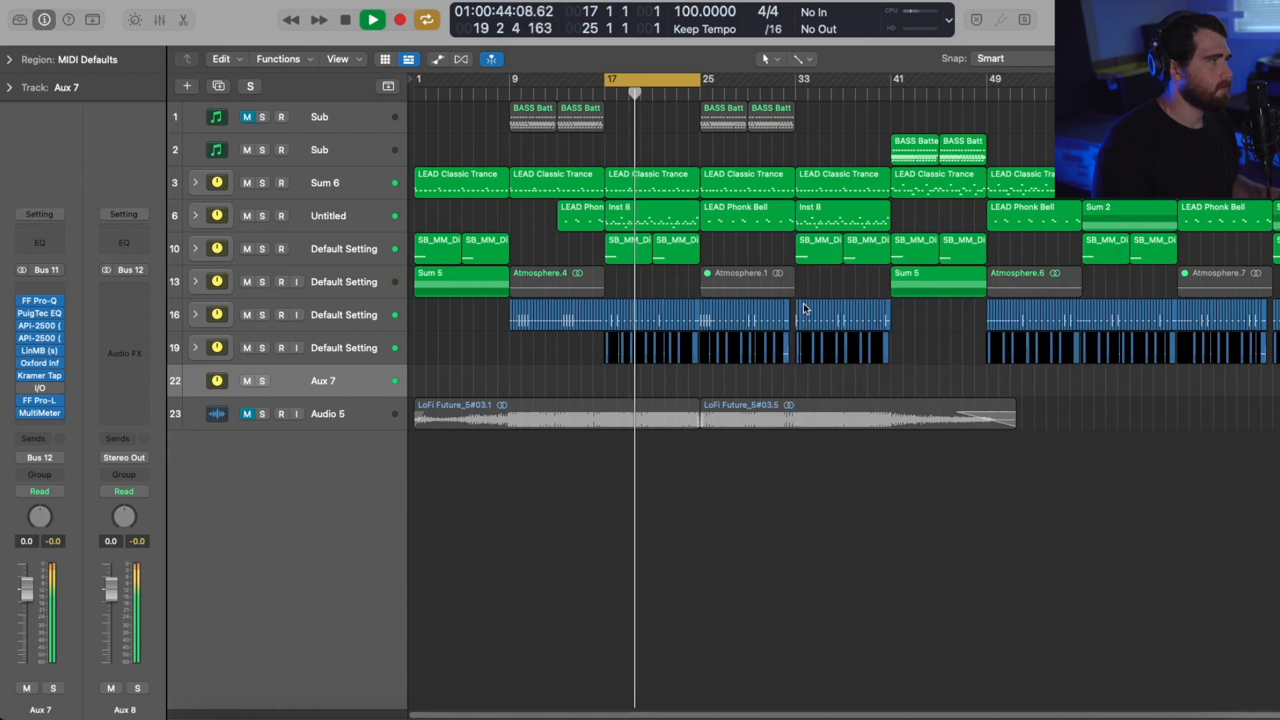
key(space)
- Open Kramer Tape on Aux 7, compare the cycle with it bypassed and enabled, close its window and stop playback
click(40, 375)
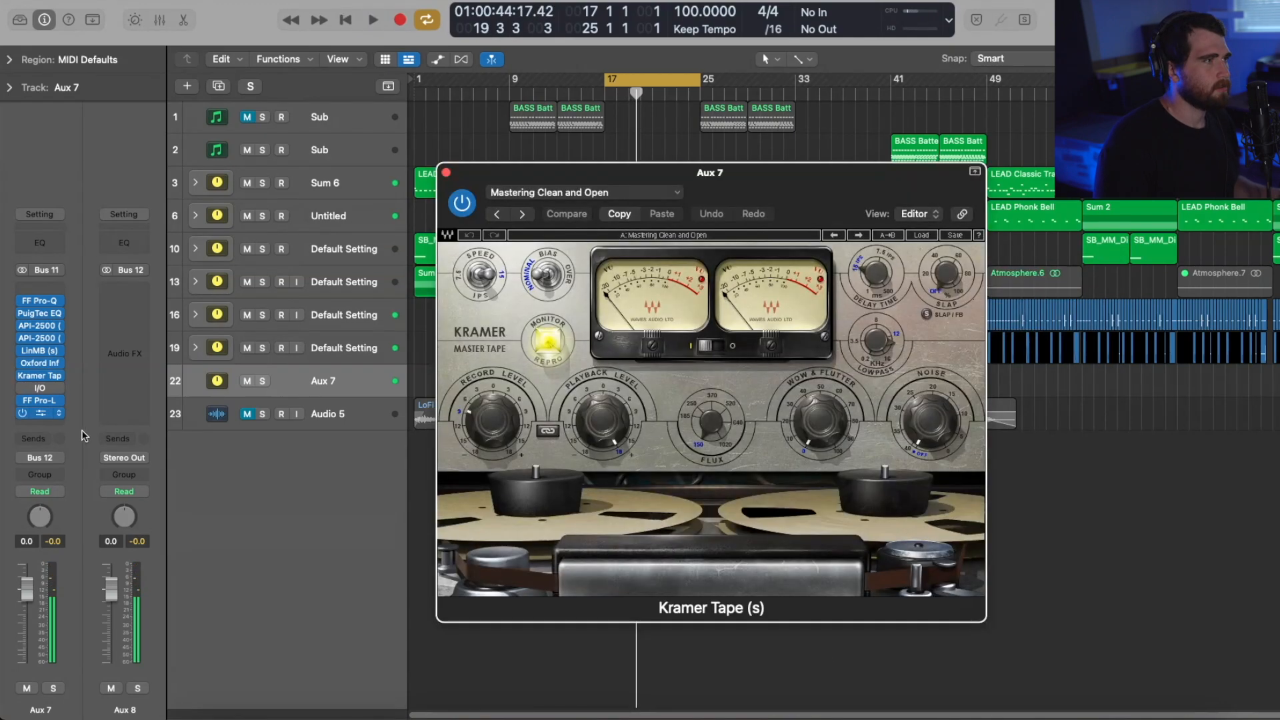
drag(759, 189, 708, 232)
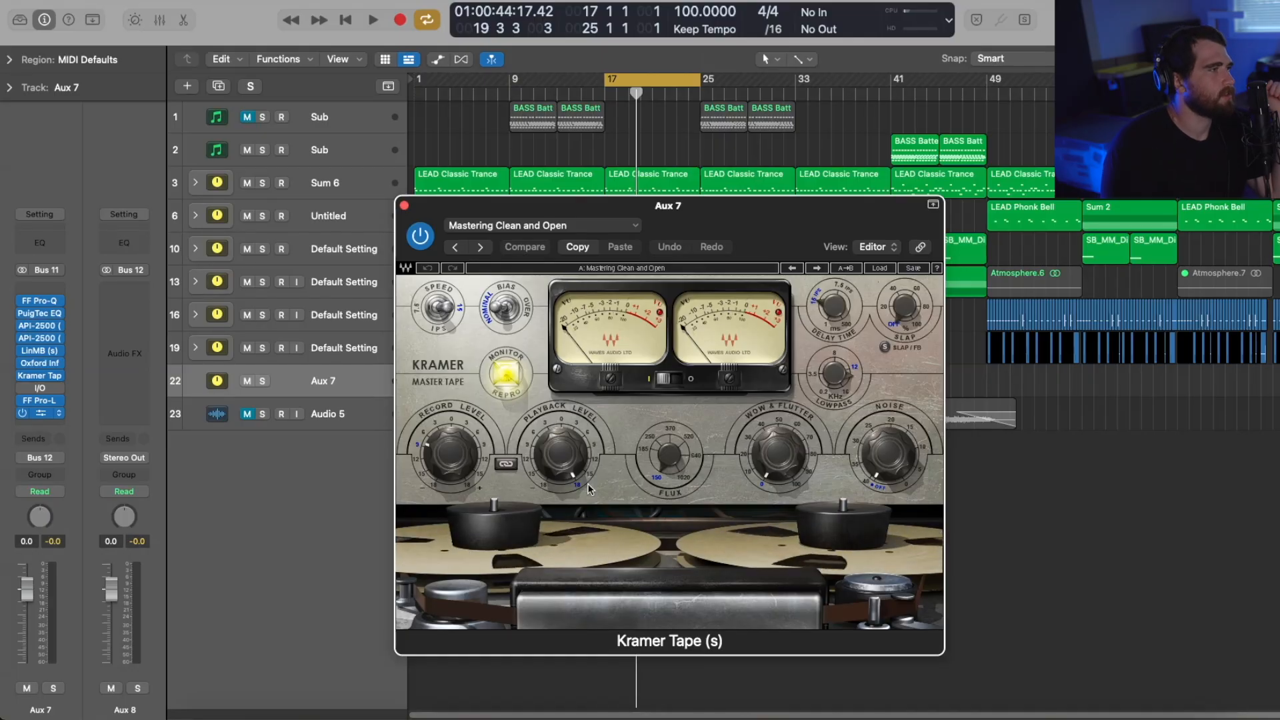
key(space)
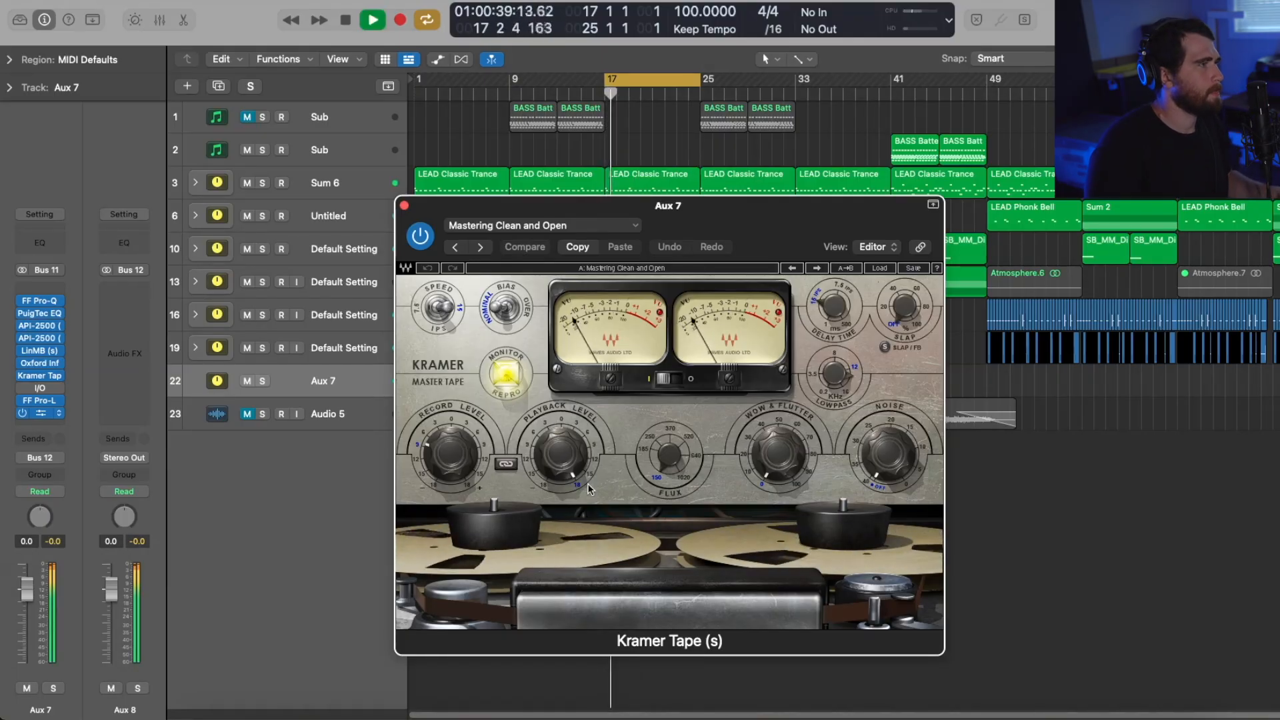
click(420, 236)
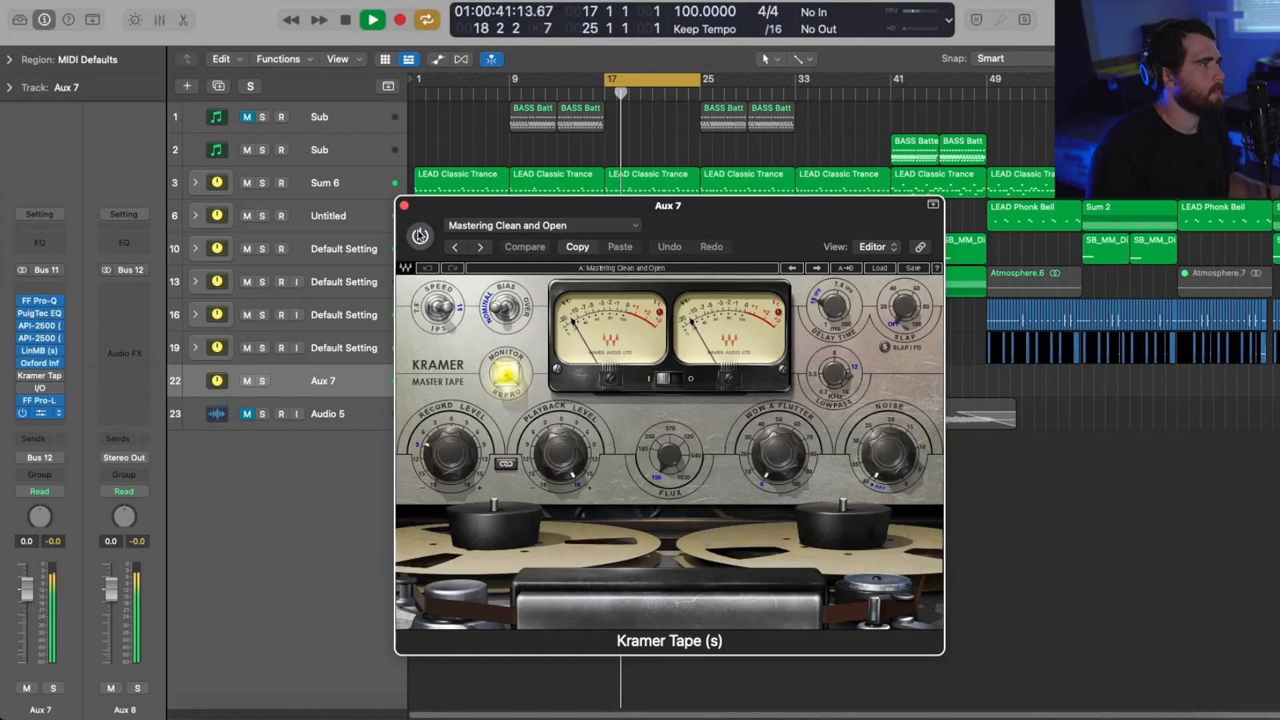
click(404, 205)
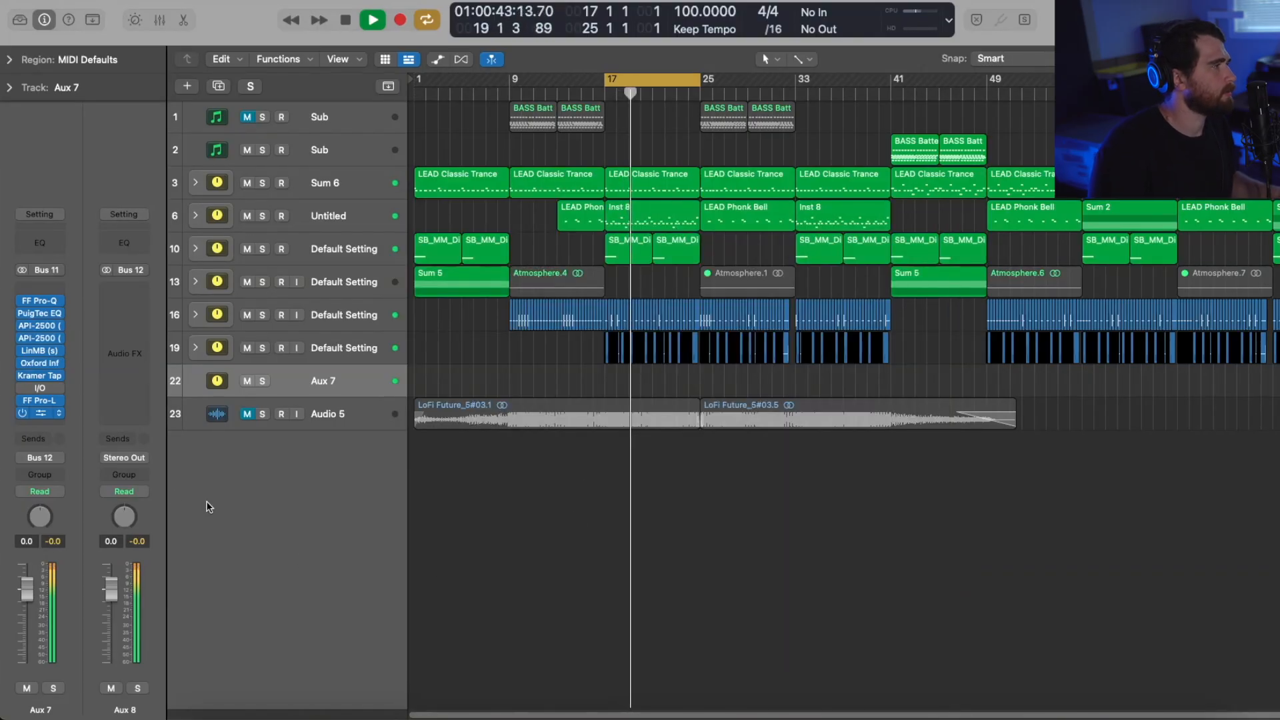
key(space)
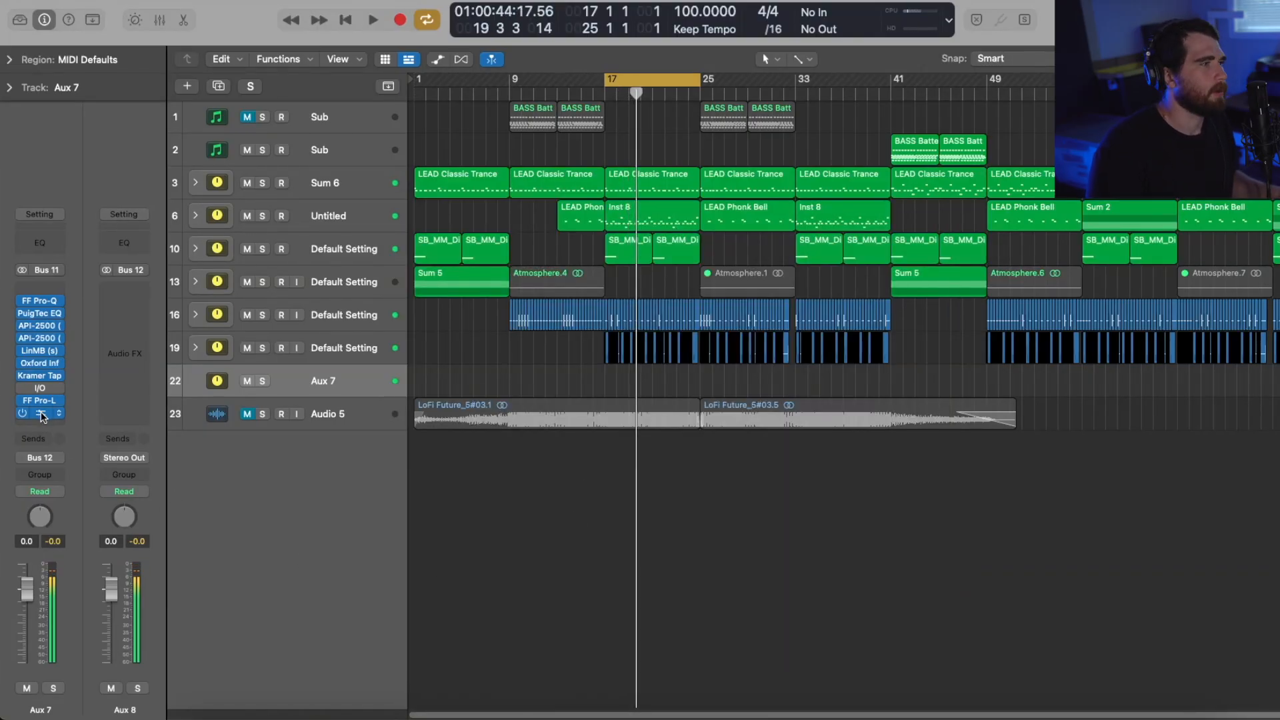
- Open the MultiMeter and FF Pro-L on Aux 7 and move their windows apart so the limiter settings are readable
click(42, 417)
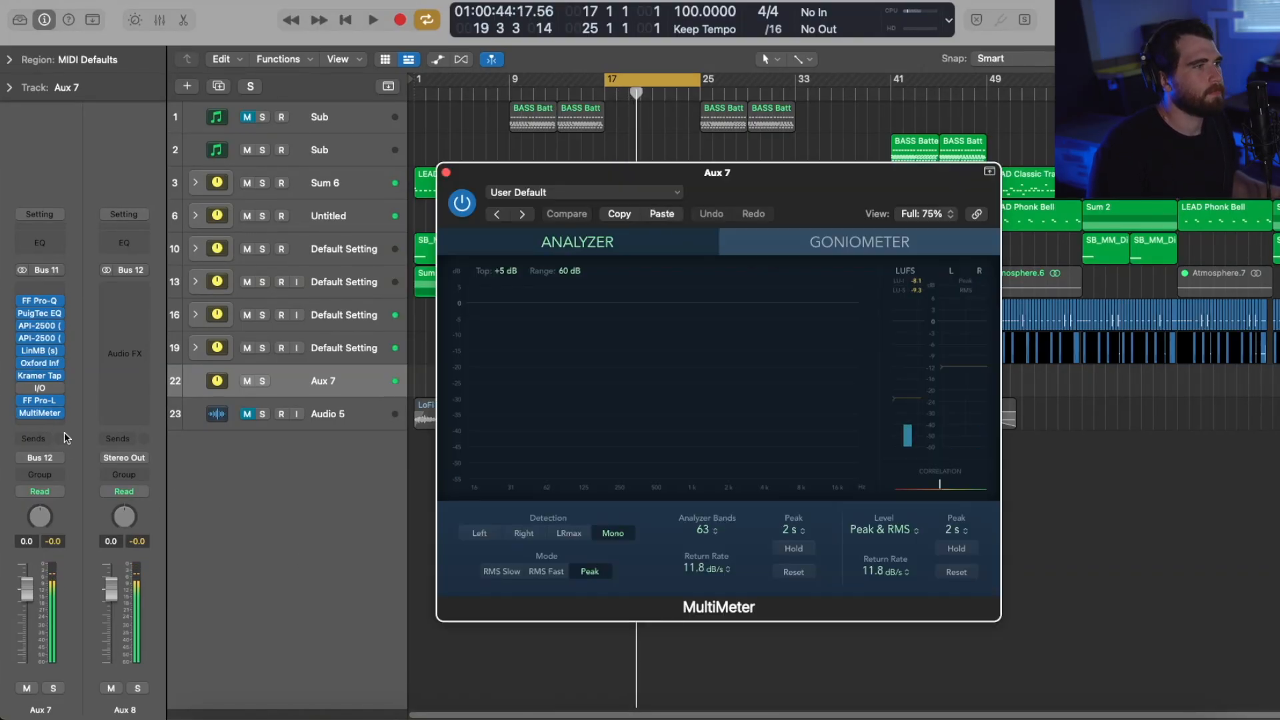
click(47, 403)
drag(811, 206, 649, 207)
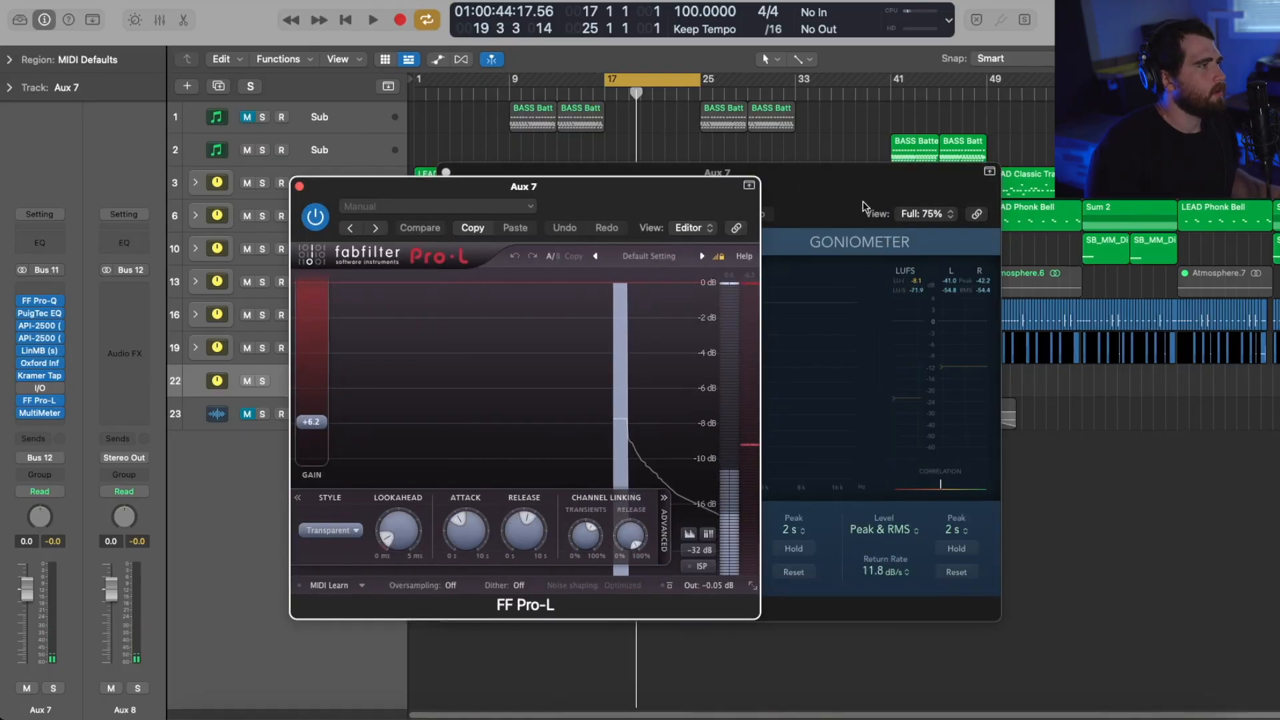
drag(866, 208, 1226, 237)
drag(466, 187, 591, 215)
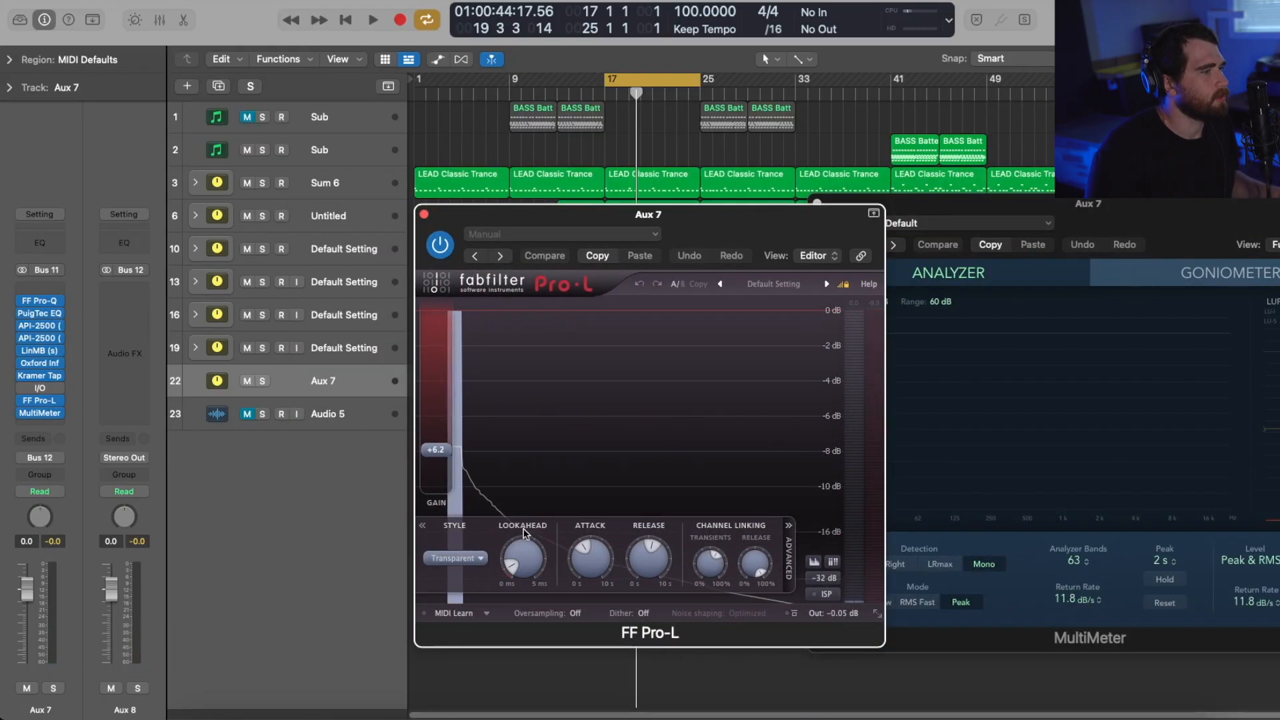
- Play the cycle with FF Pro-L and the MultiMeter side by side to watch limiting and levels, and stop
key(space)
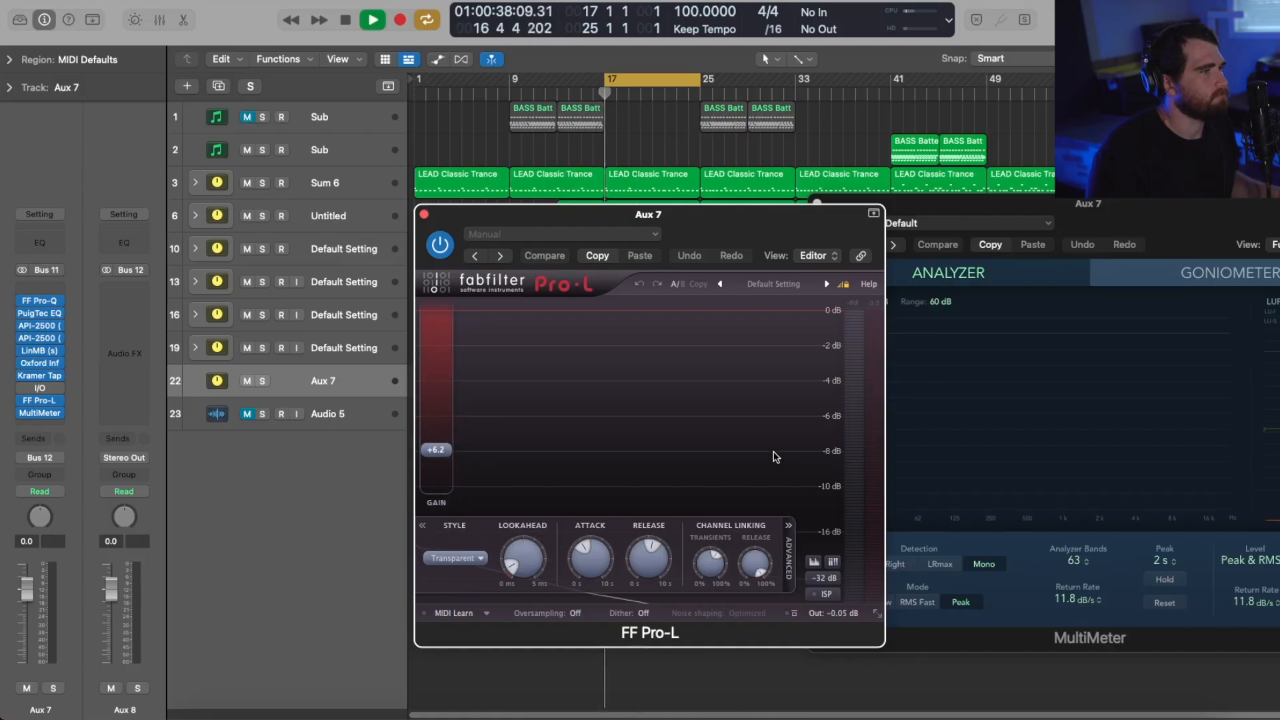
drag(868, 238, 787, 238)
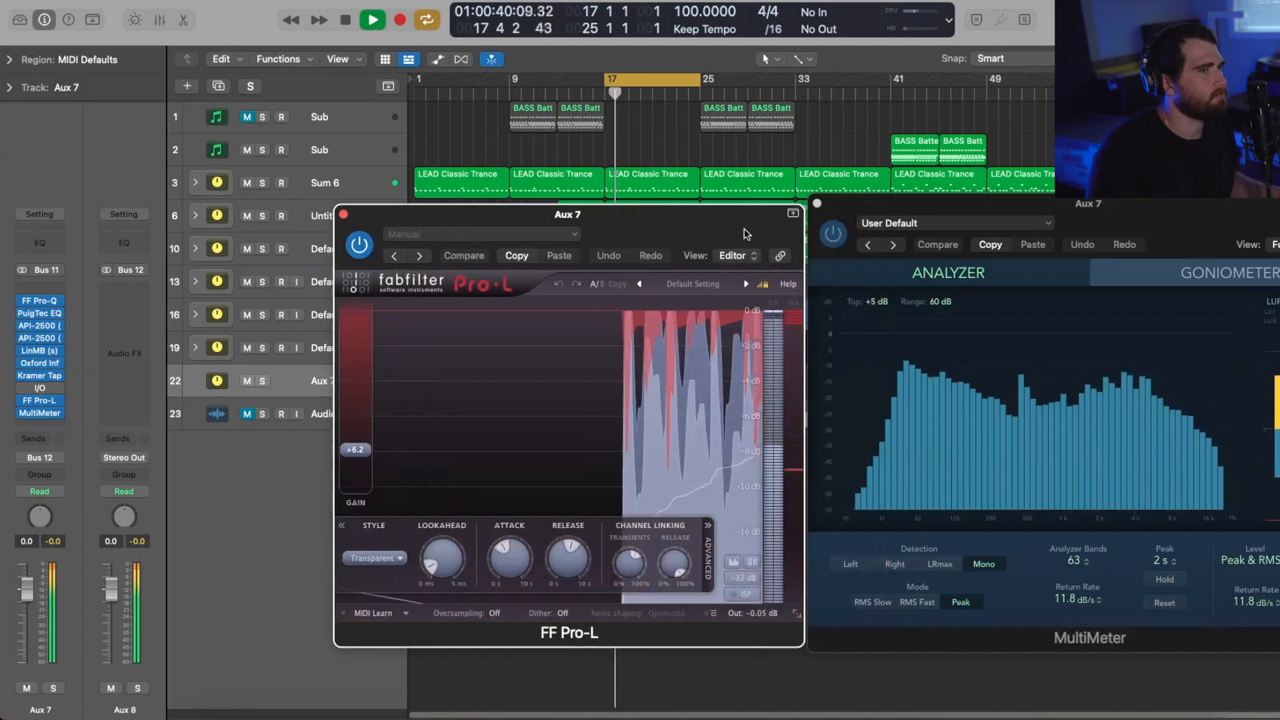
click(824, 221)
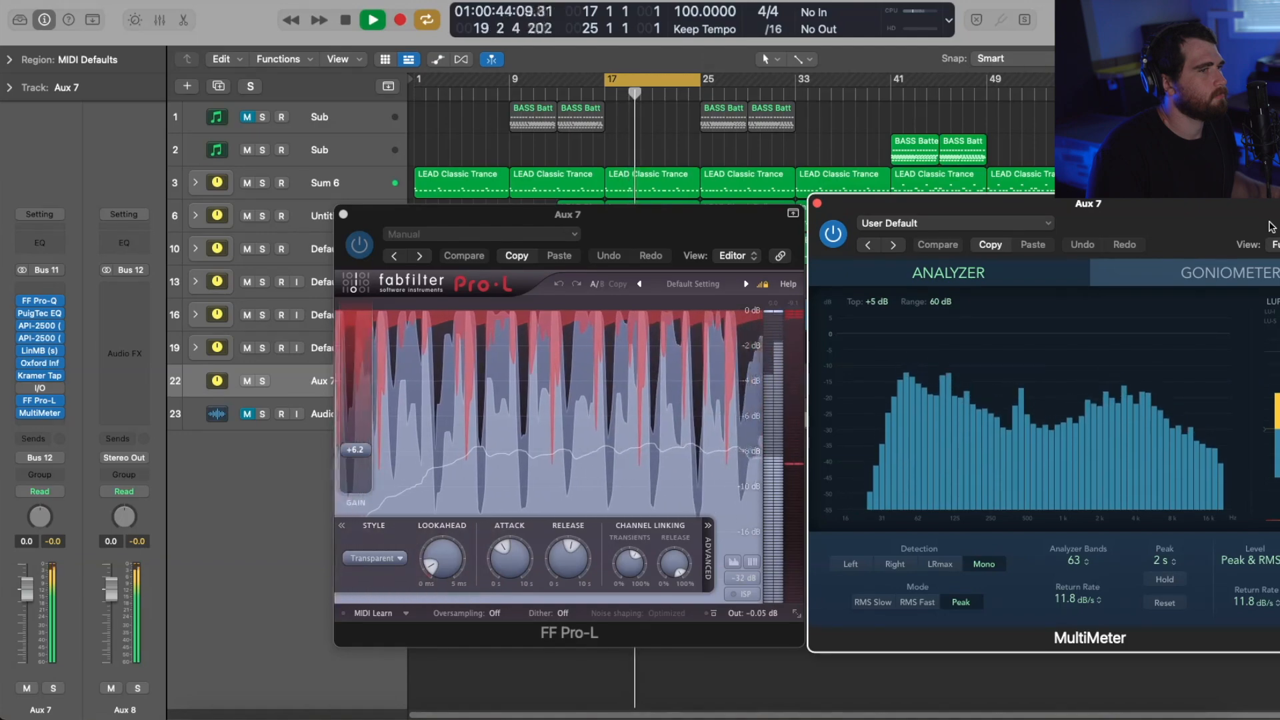
key(space)
- Bring the whole MultiMeter window into view and play the cycle again to read its LUFS and level meters
drag(1256, 230, 748, 226)
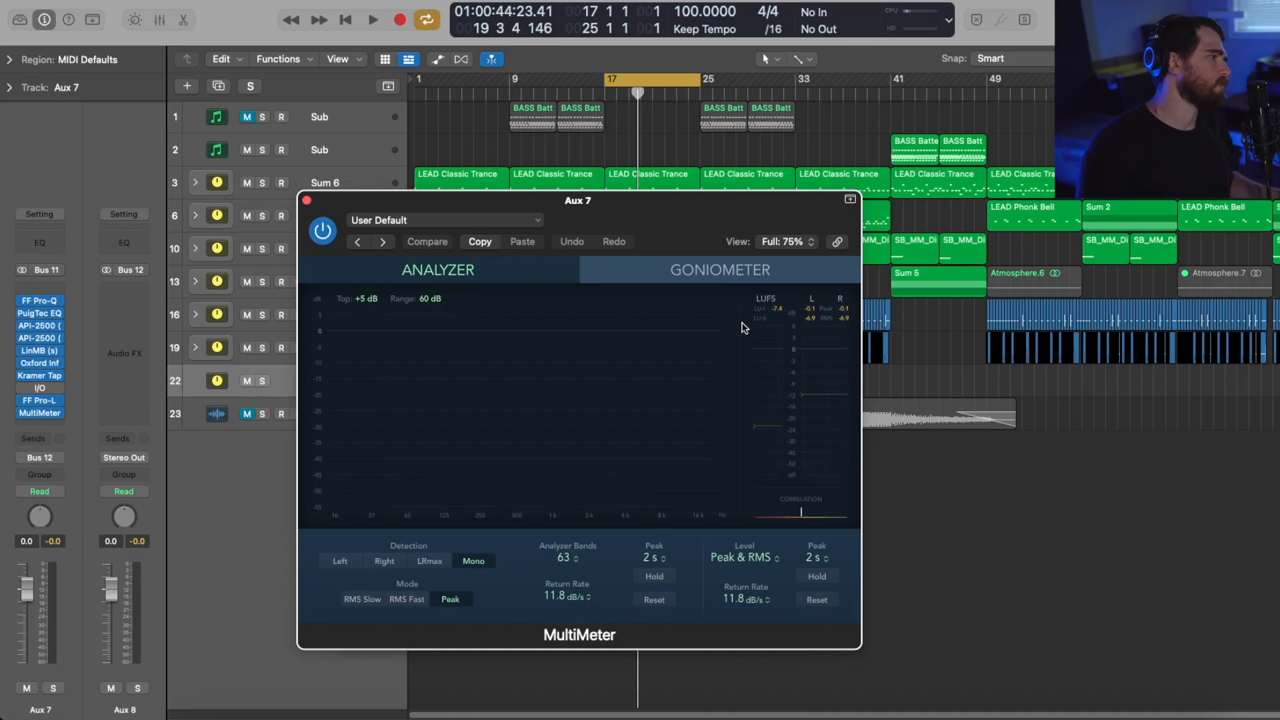
key(space)
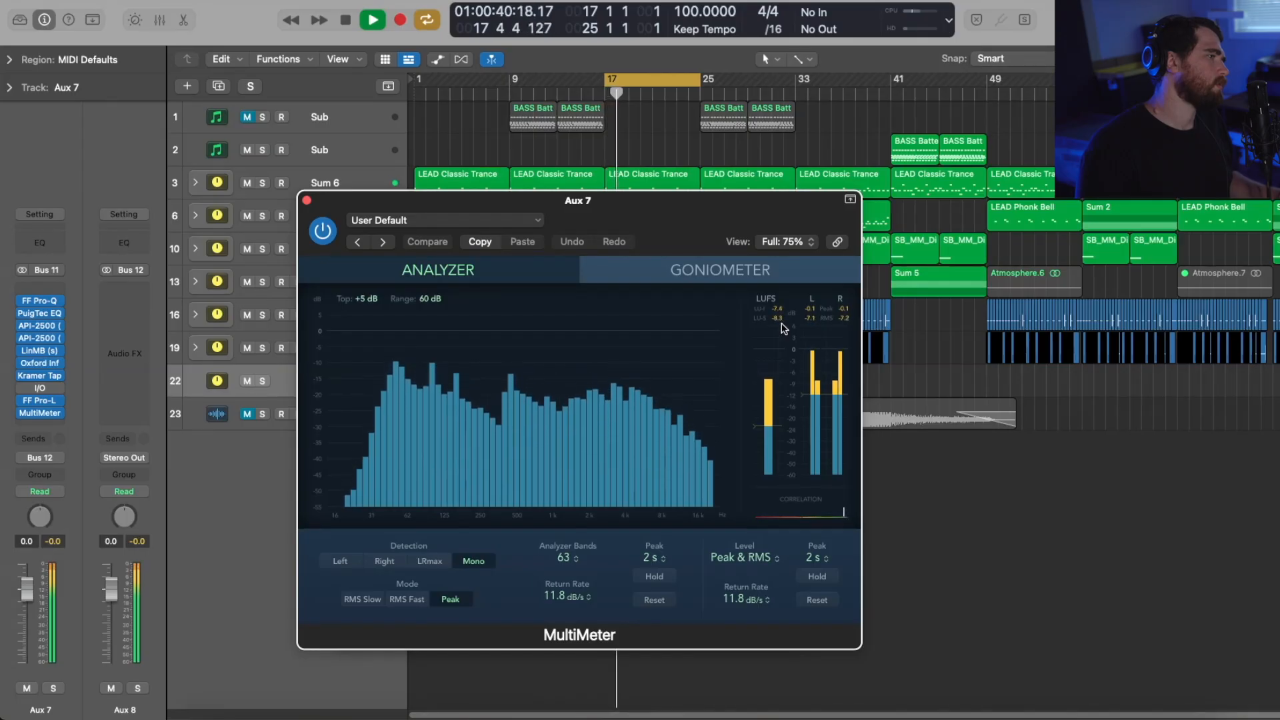
key(space)
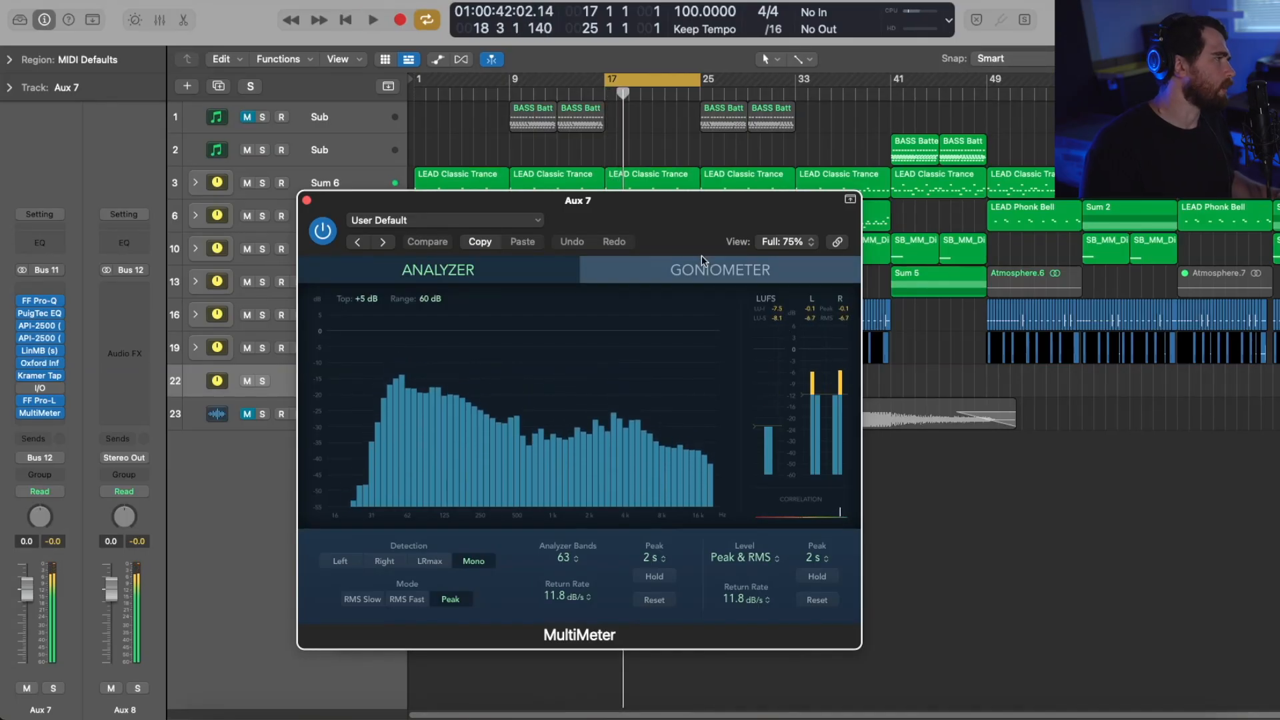
- Move the MultiMeter aside and close both the FF Pro-L and MultiMeter windows
click(38, 400)
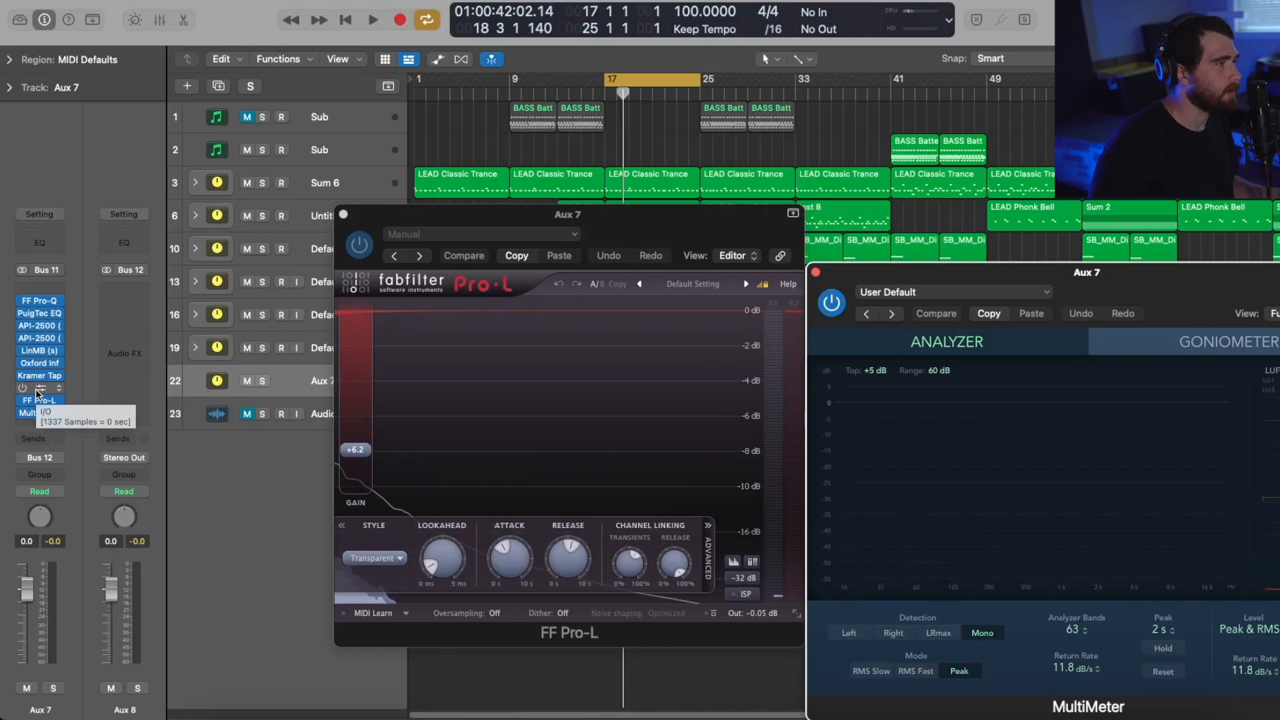
click(343, 214)
key(super+w)
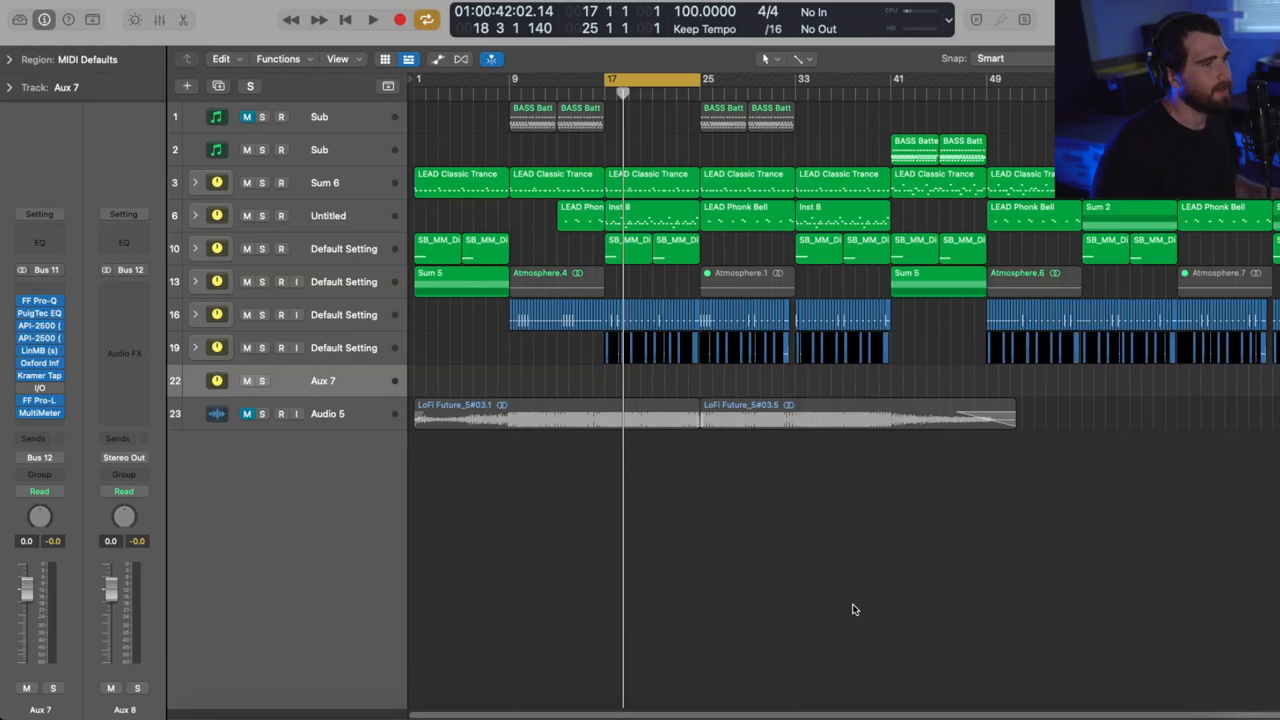
- Mute all tracks from Aux 7 up to the two Sub tracks and unmute the Audio 5 track with the LoFi Future_5 regions
click(350, 427)
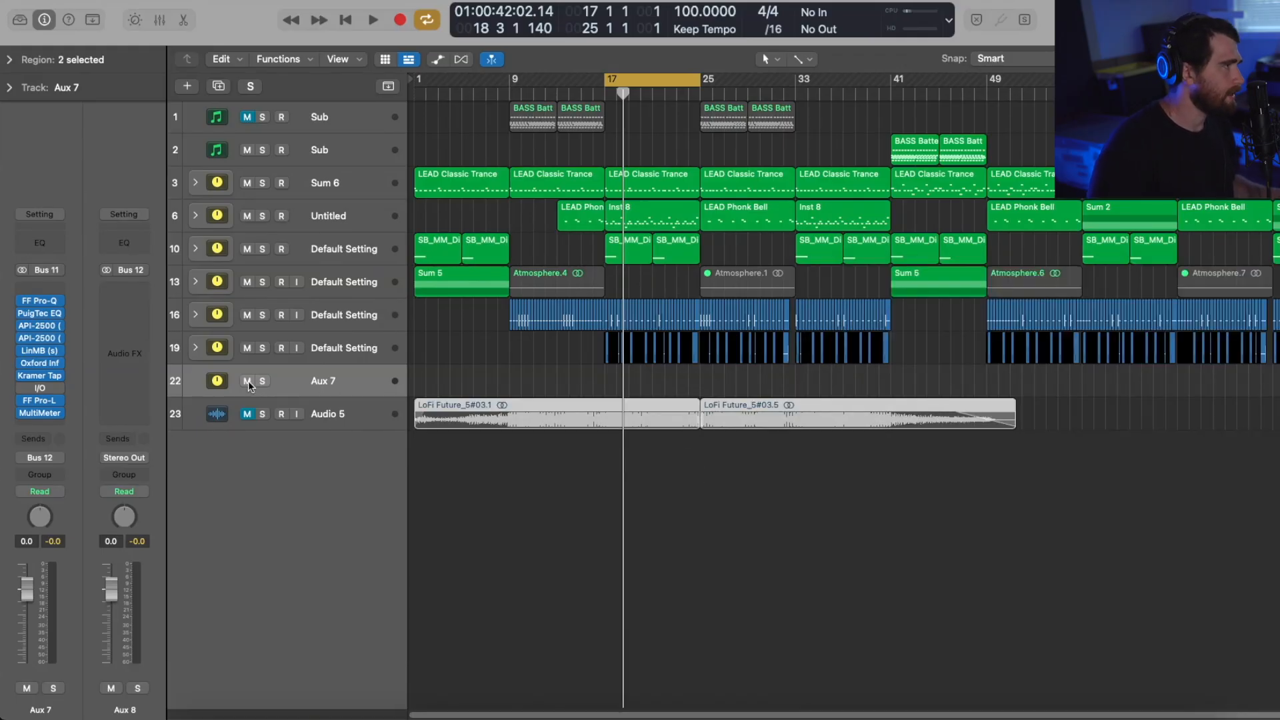
click(245, 150)
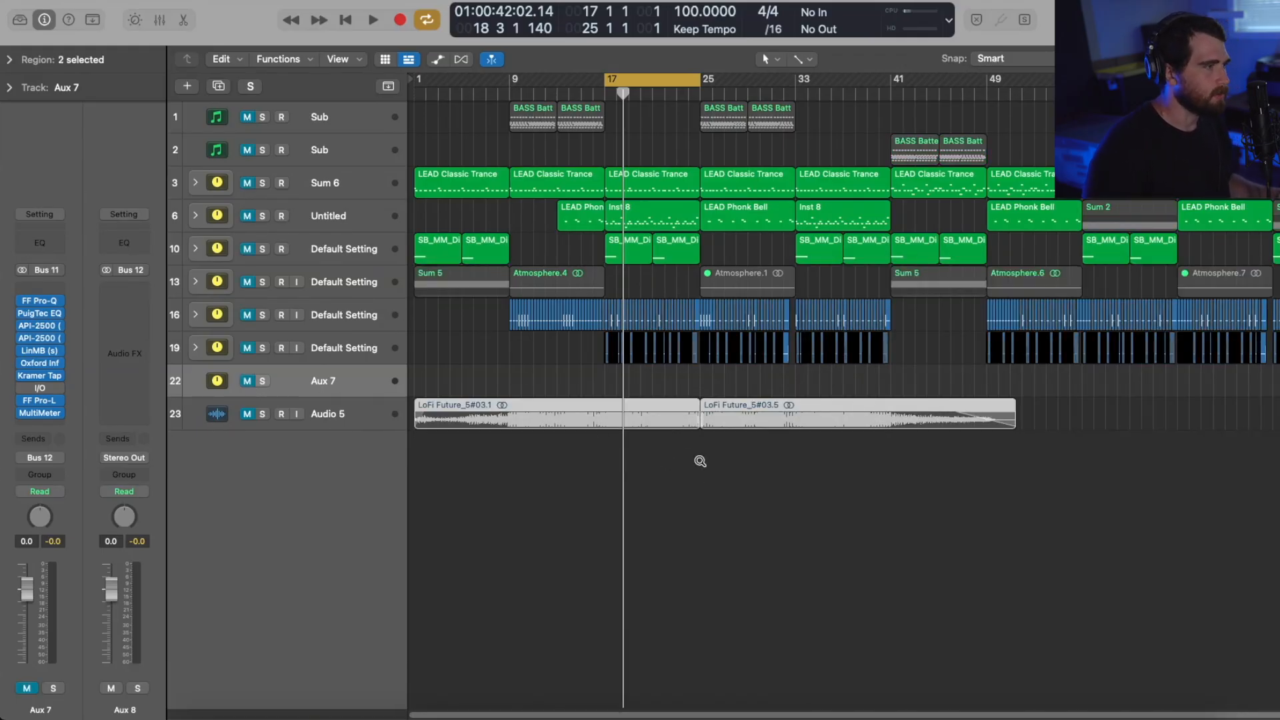
scroll(699, 461, up, 3)
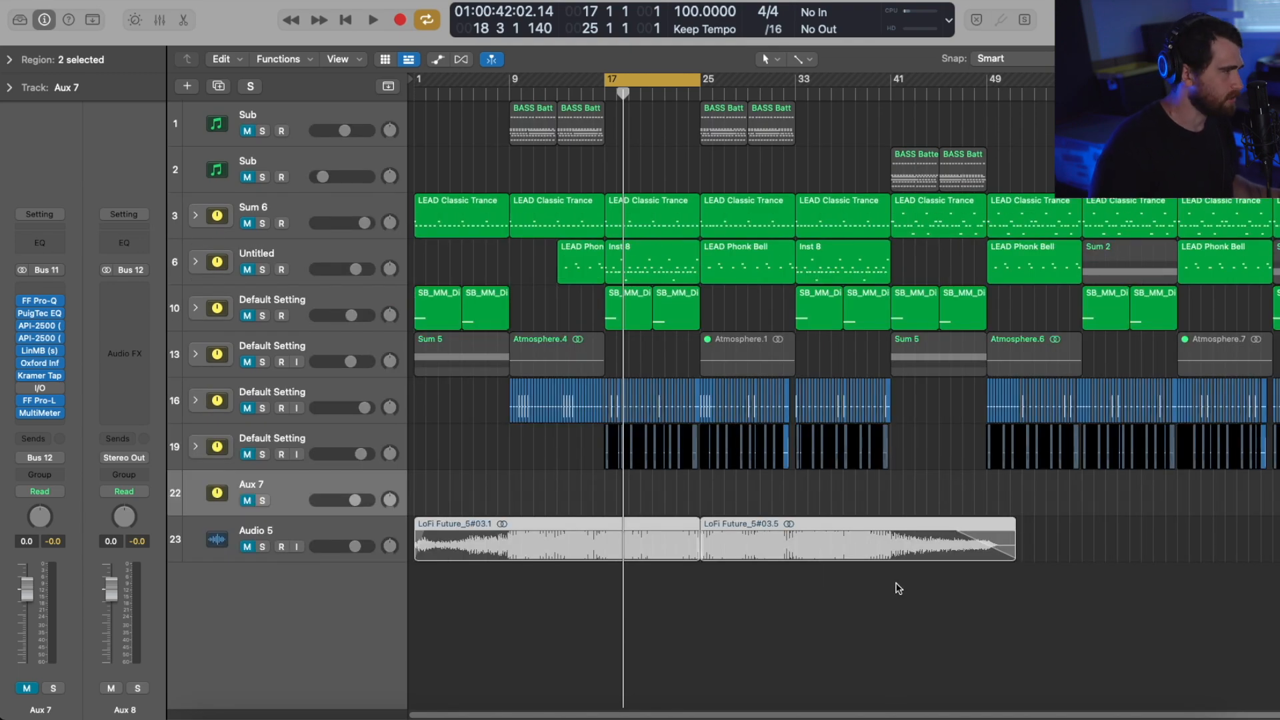
click(247, 548)
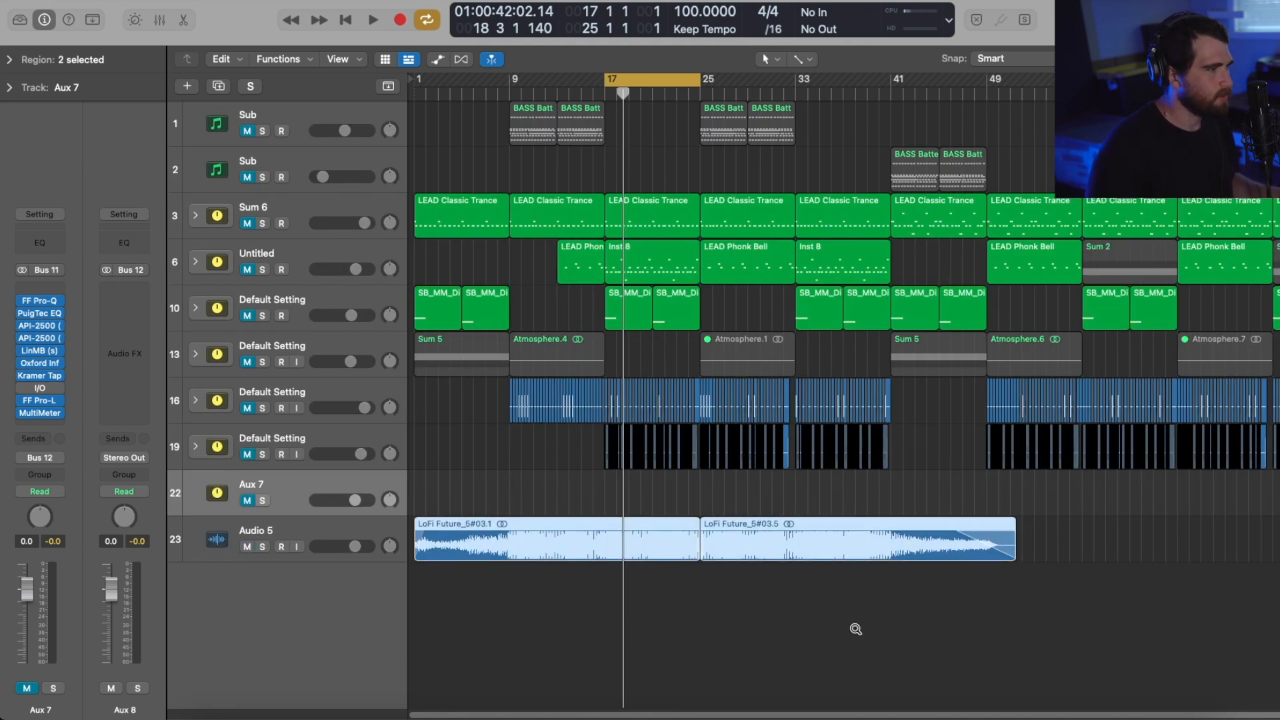
- Move the project end marker back to about bar 52, just past the end of the Audio 5 regions
key(super+Down)
key(super+Right)
key(super+Left)
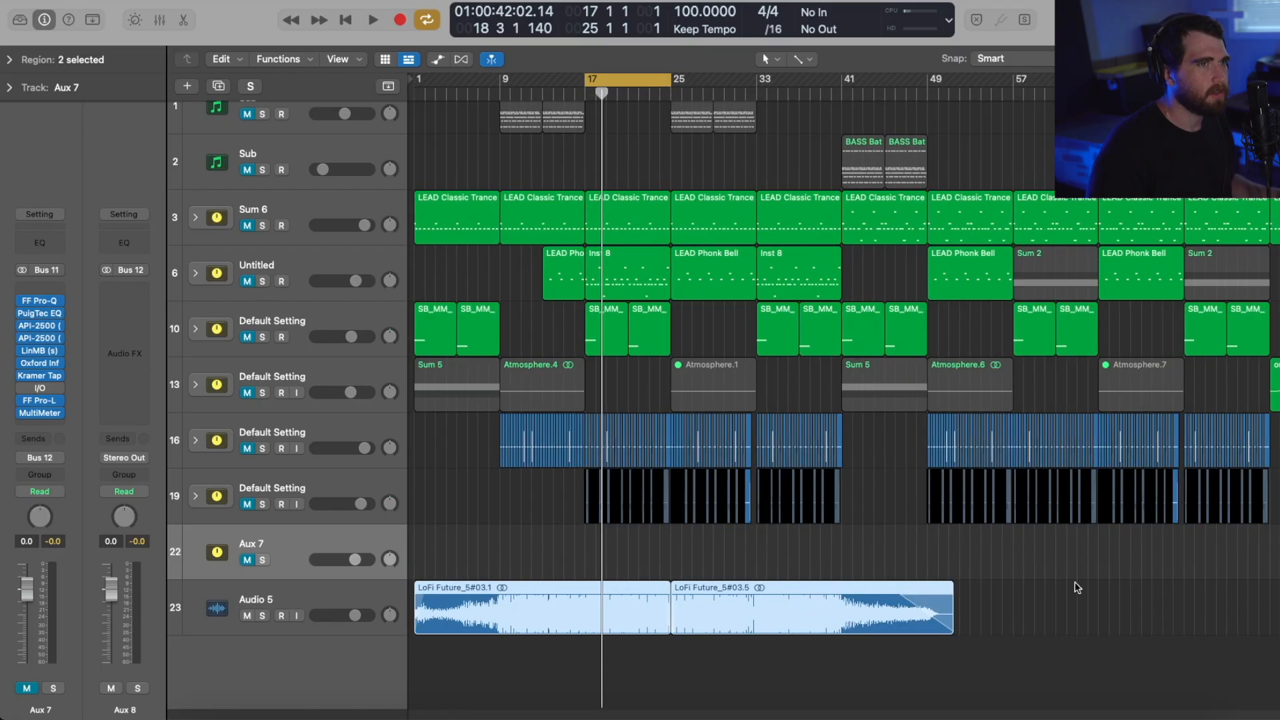
click(1245, 167)
drag(1240, 117, 955, 117)
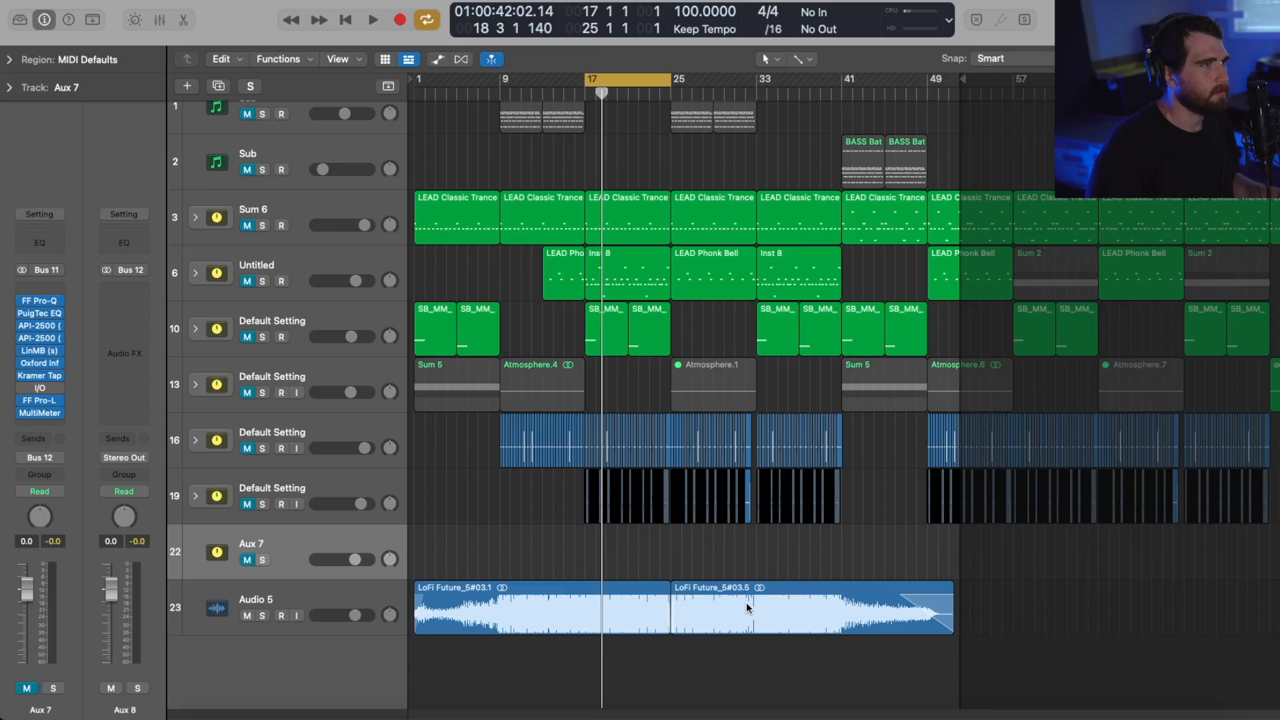
- Turn off cycle mode and move the playhead past the project end marker to bar 65
mouse_move(965, 79)
mouse_down()
mouse_move(906, 93)
mouse_move(957, 94)
mouse_up()
key(c)
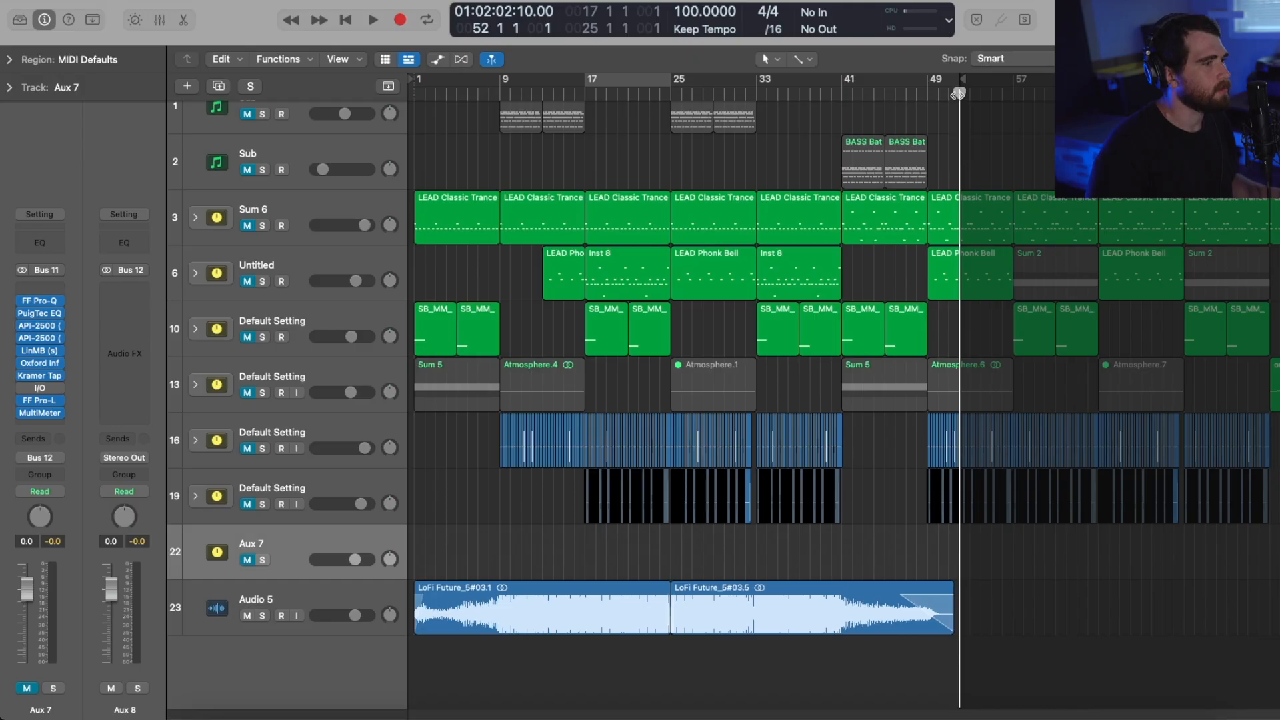
key(Return)
click(1069, 93)
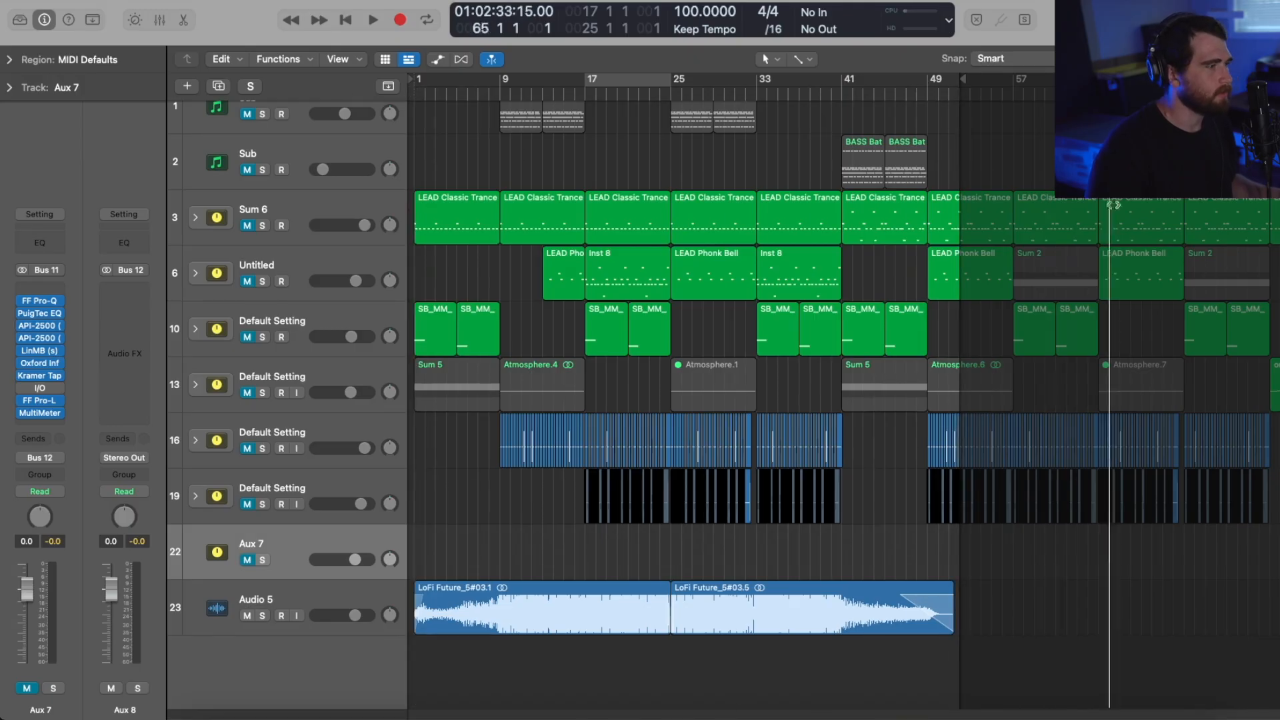